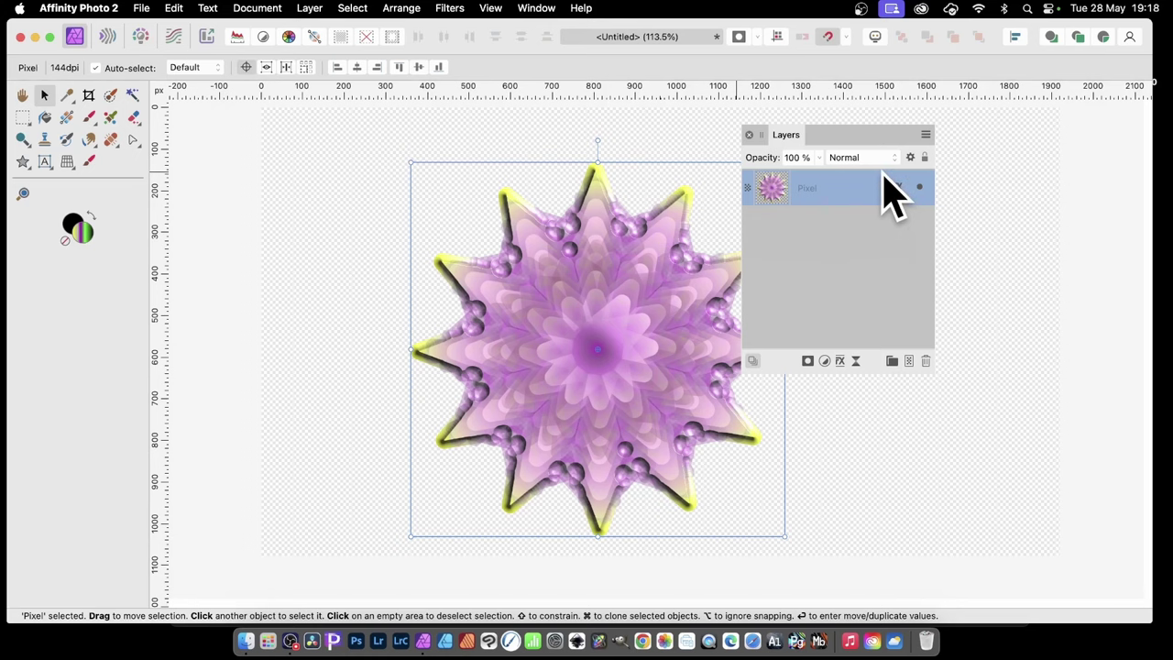
Step: Delete the old flower and draw a large star with a cyan-green-yellow gradient fill
key(Delete)
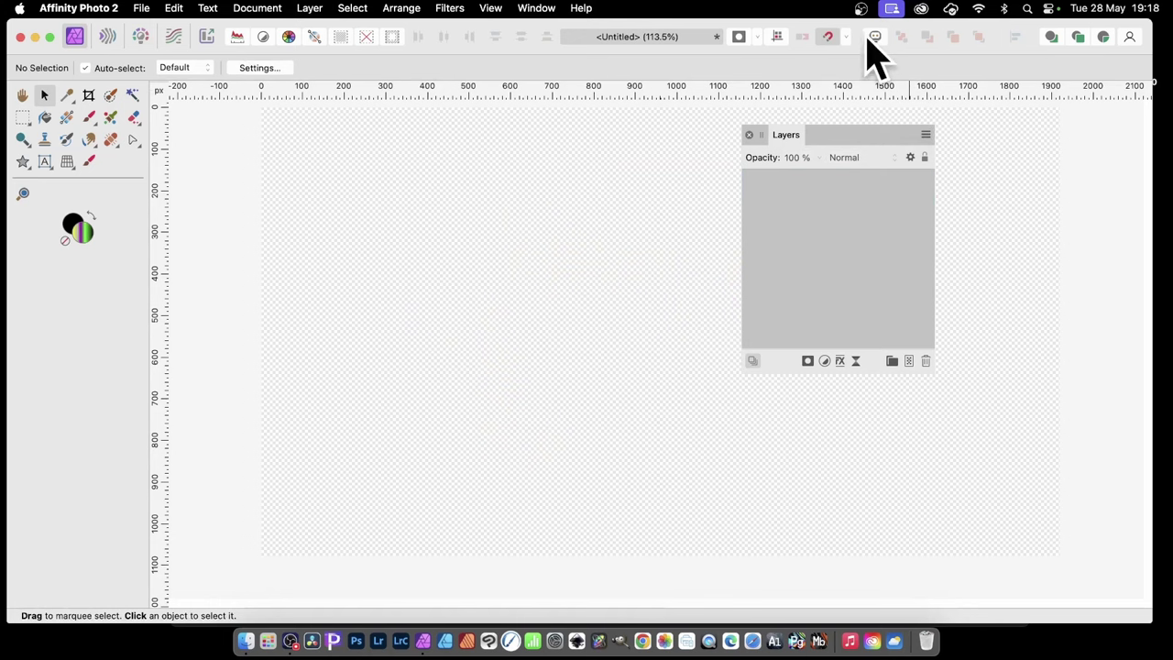
click(22, 163)
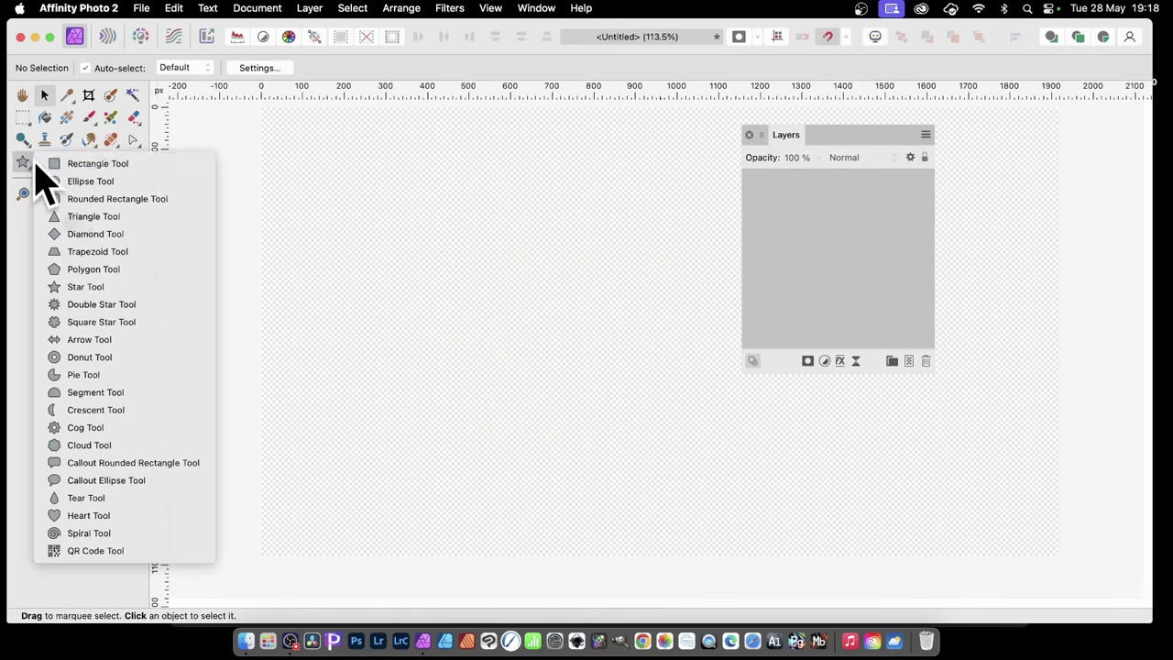
click(88, 287)
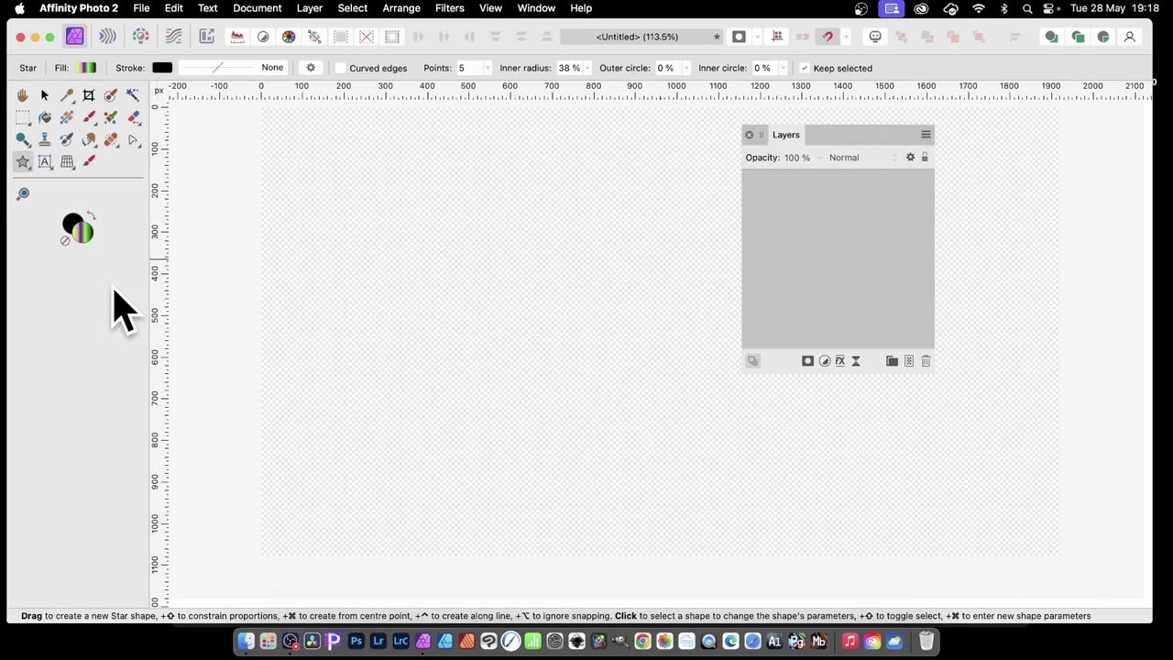
click(87, 68)
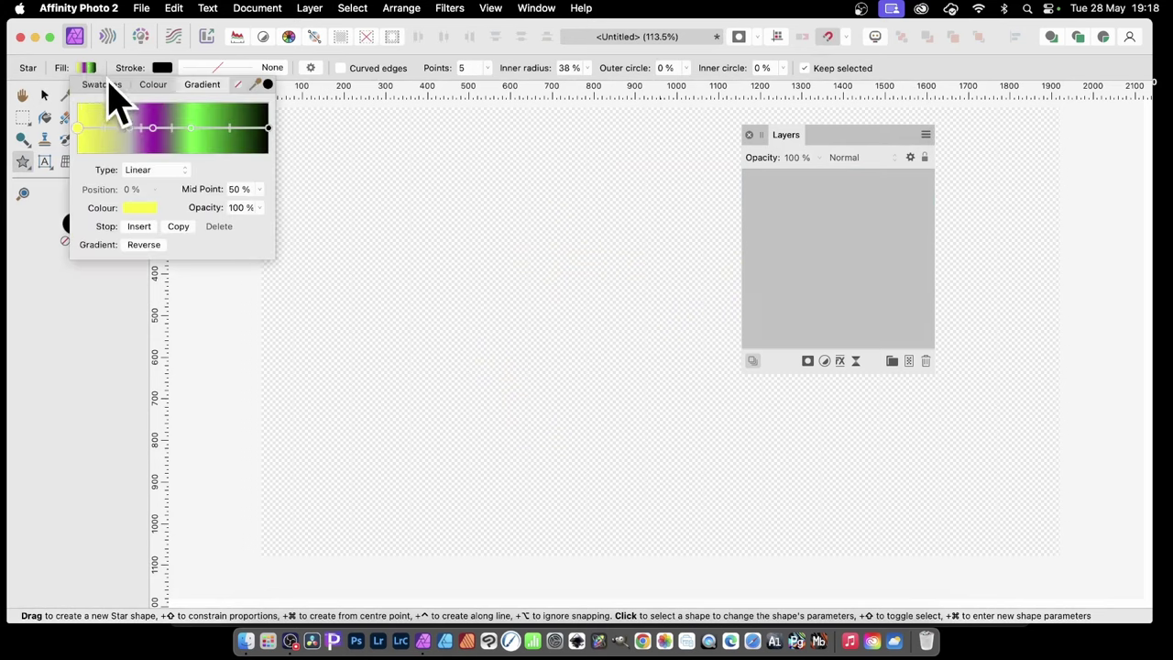
click(107, 84)
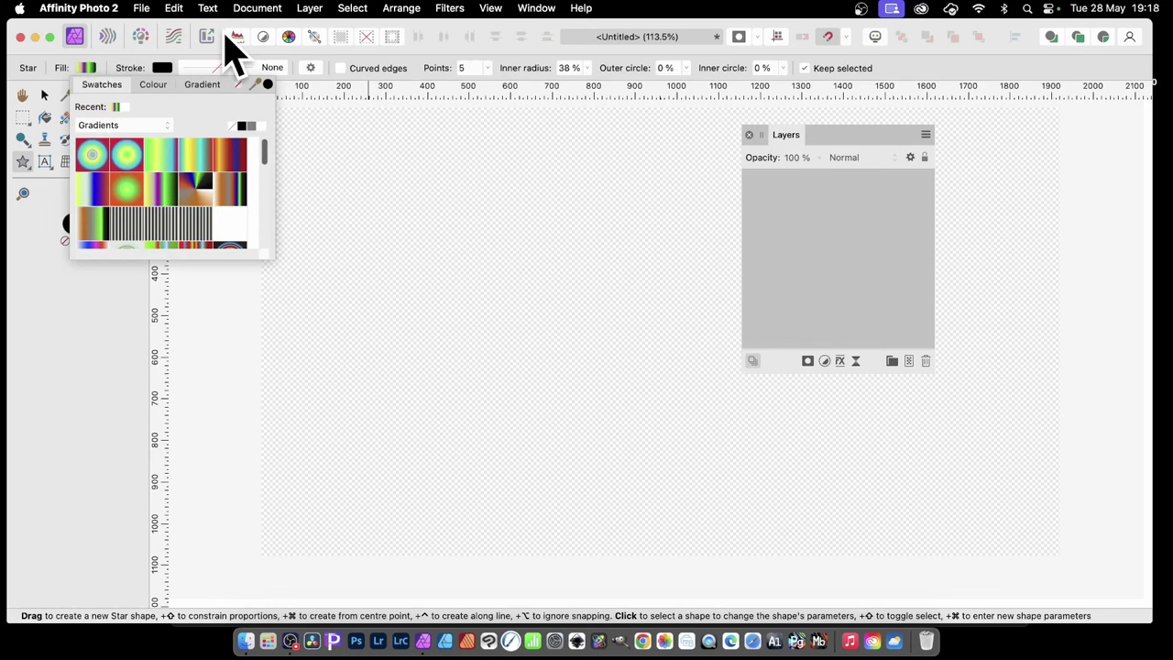
click(230, 157)
click(188, 158)
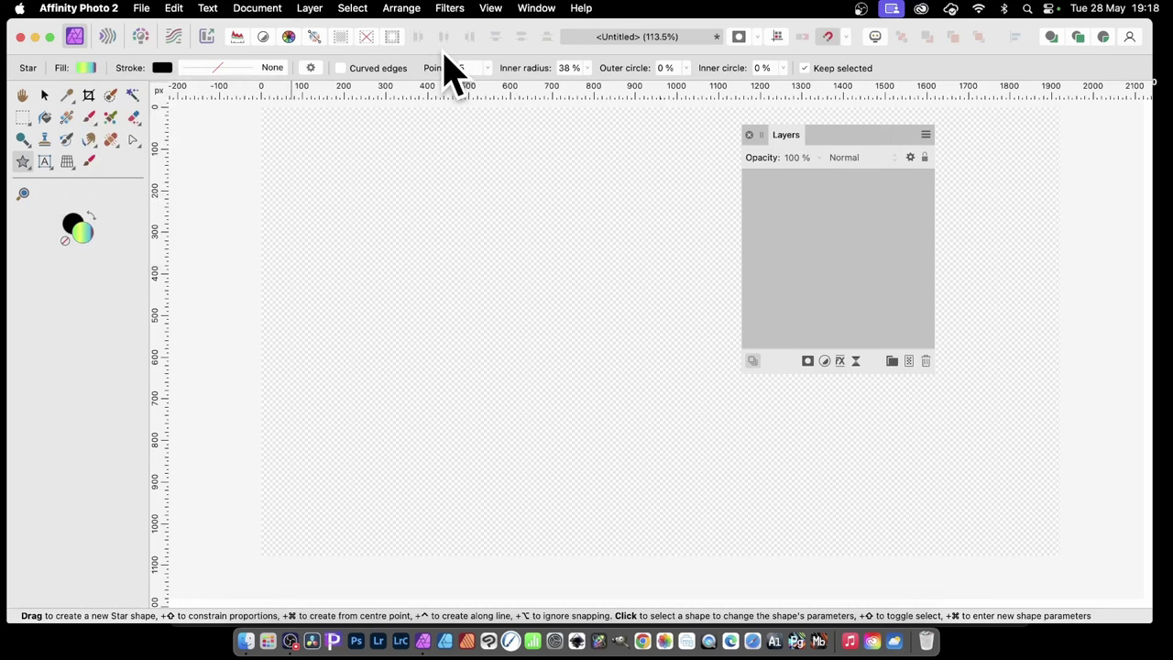
drag(370, 189, 729, 520)
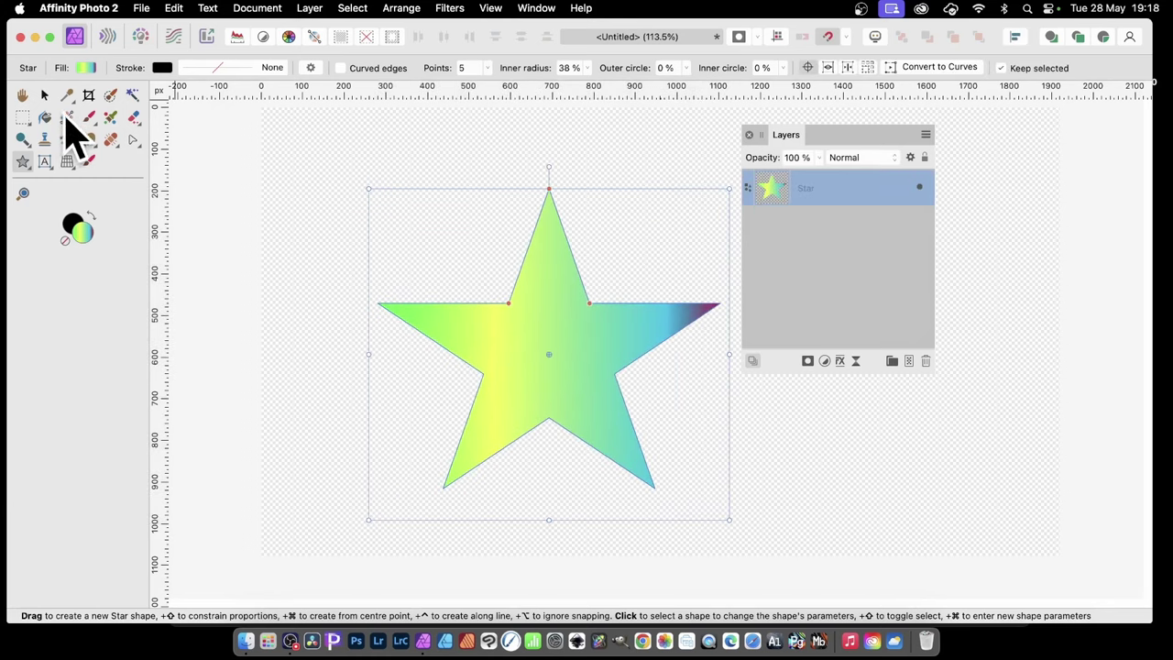
Step: Redraw the star's gradient vertically, green at the top point through cyan to red at the bottom
click(67, 118)
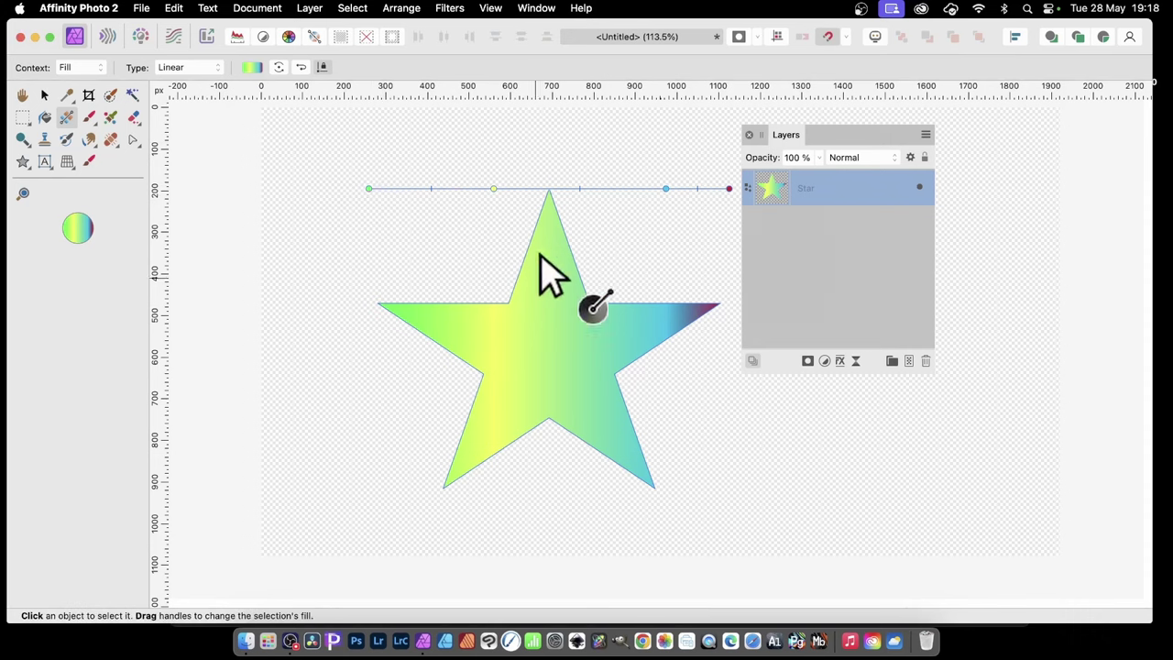
drag(549, 195, 546, 440)
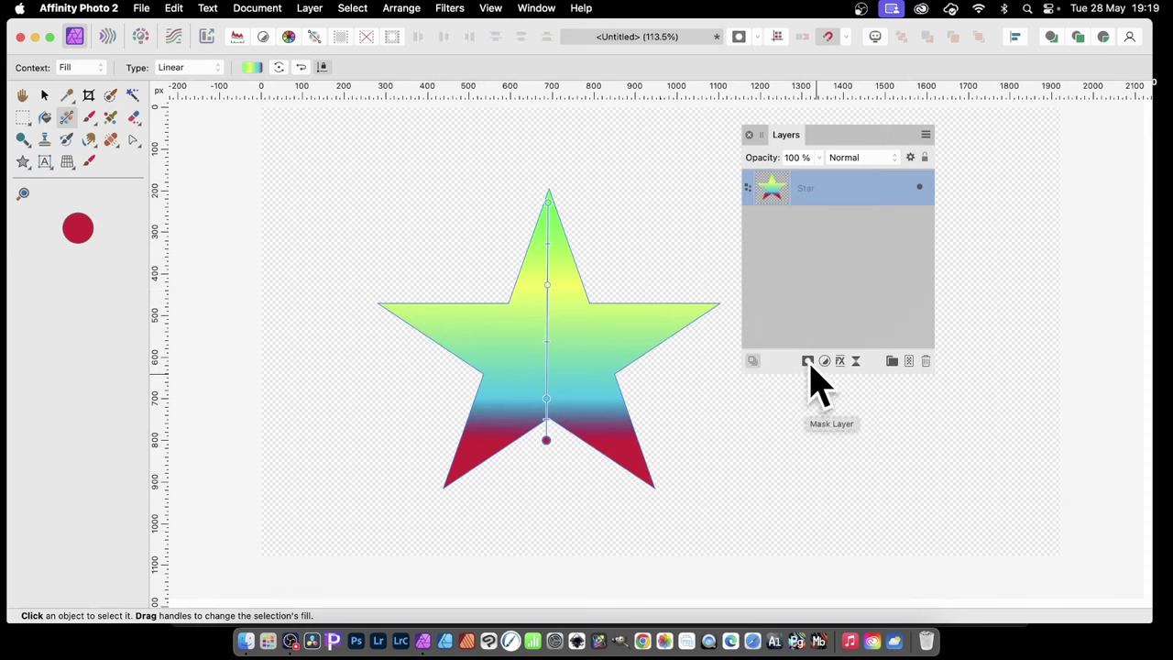
Step: Add a mask to the Star layer with a short vertical gradient fading out below the top point
click(807, 361)
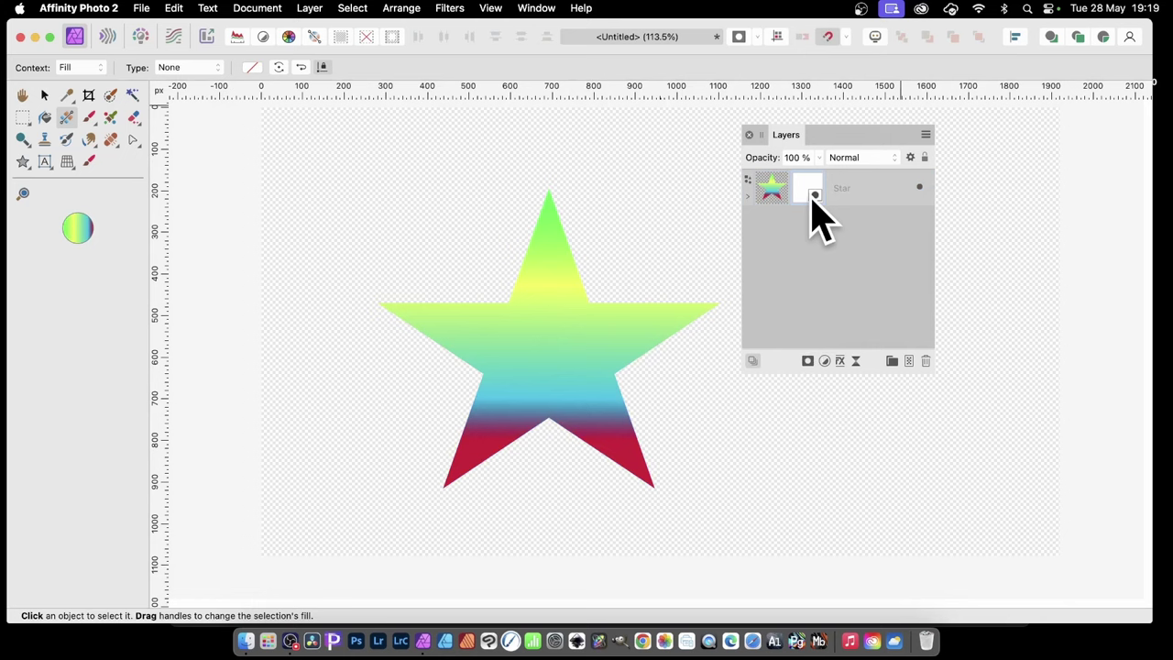
click(777, 191)
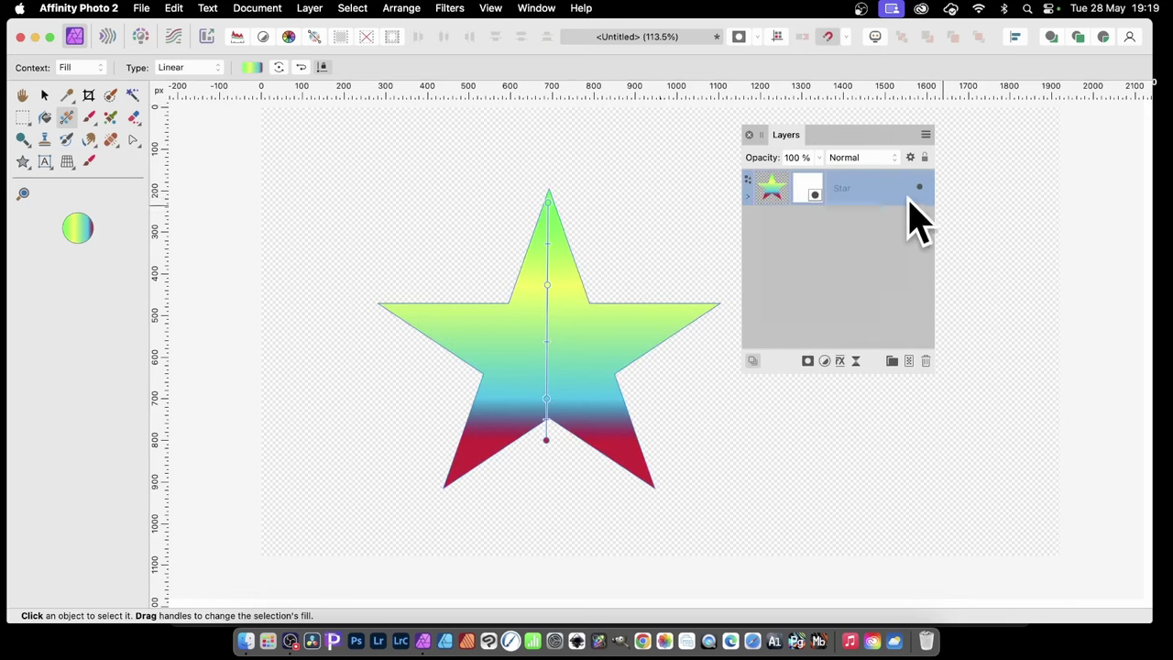
click(819, 189)
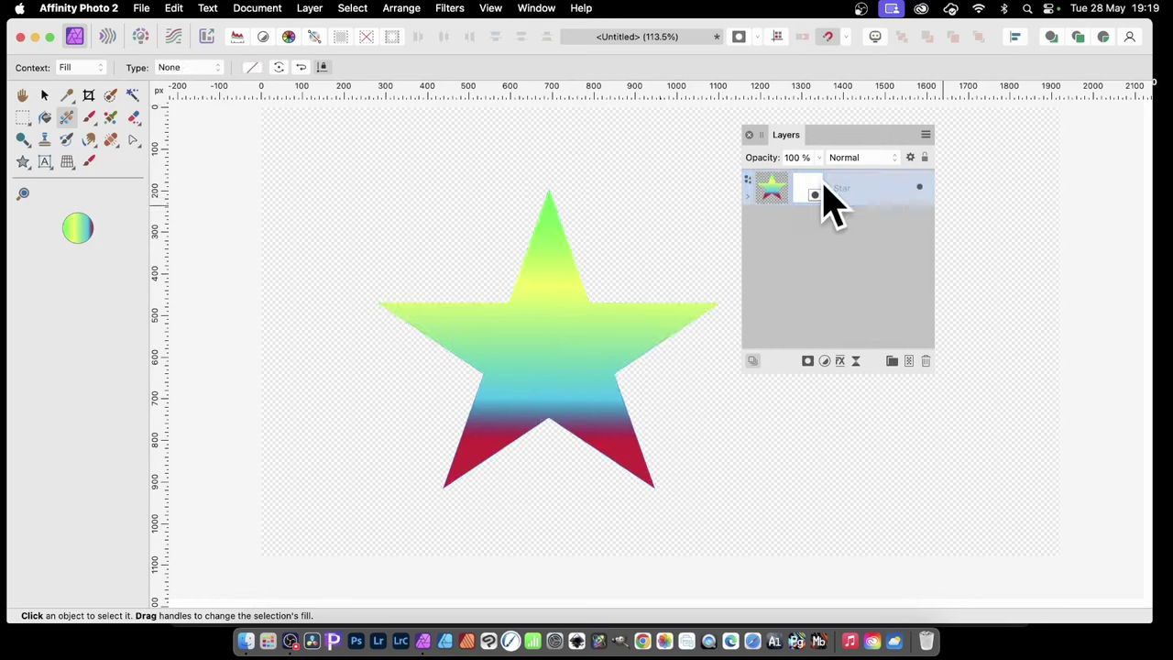
click(748, 196)
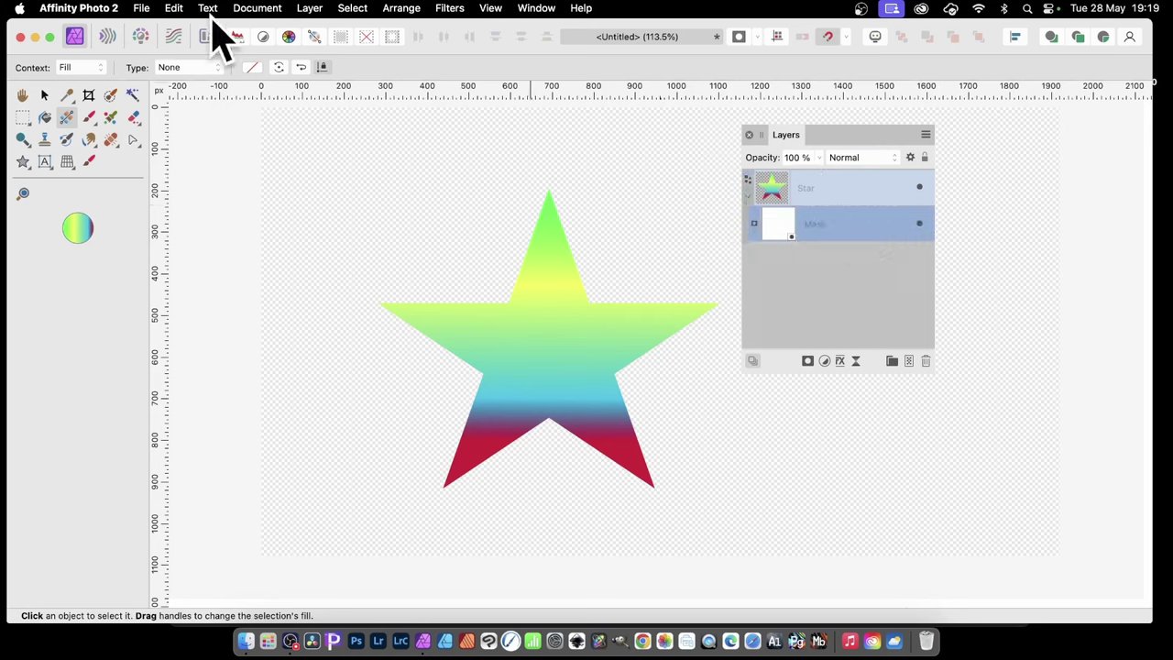
drag(539, 190, 549, 424)
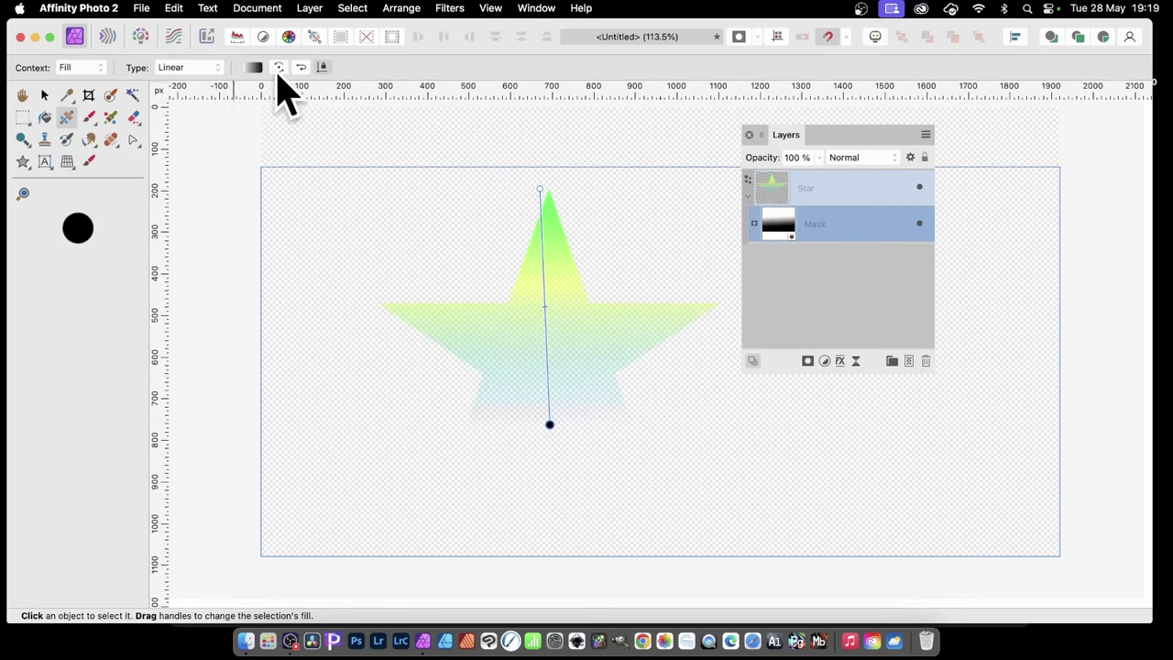
drag(540, 190, 553, 194)
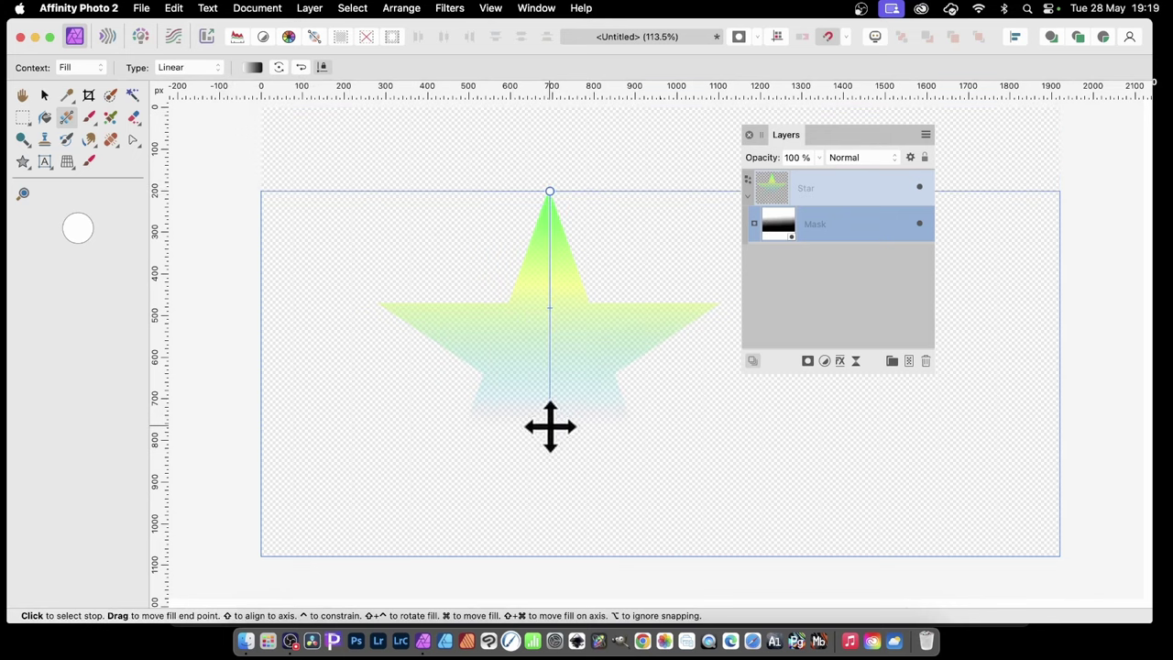
drag(548, 424, 553, 333)
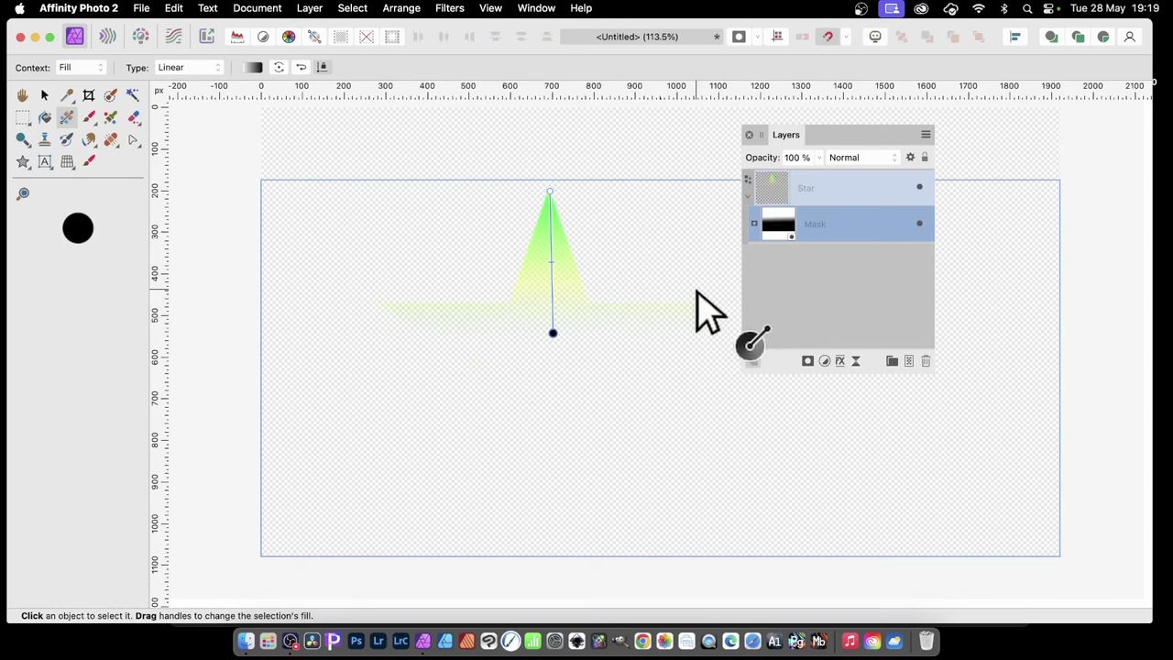
Step: Nudge the masked star slightly up-left and duplicate the Star layer
click(44, 95)
click(785, 188)
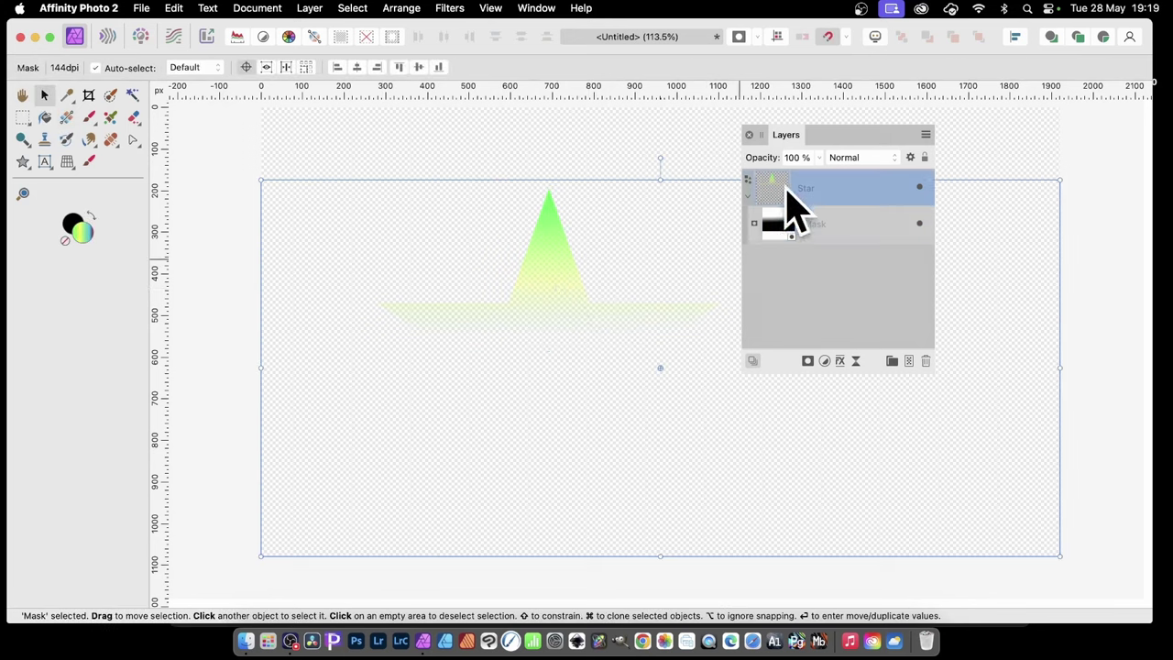
drag(570, 301, 554, 279)
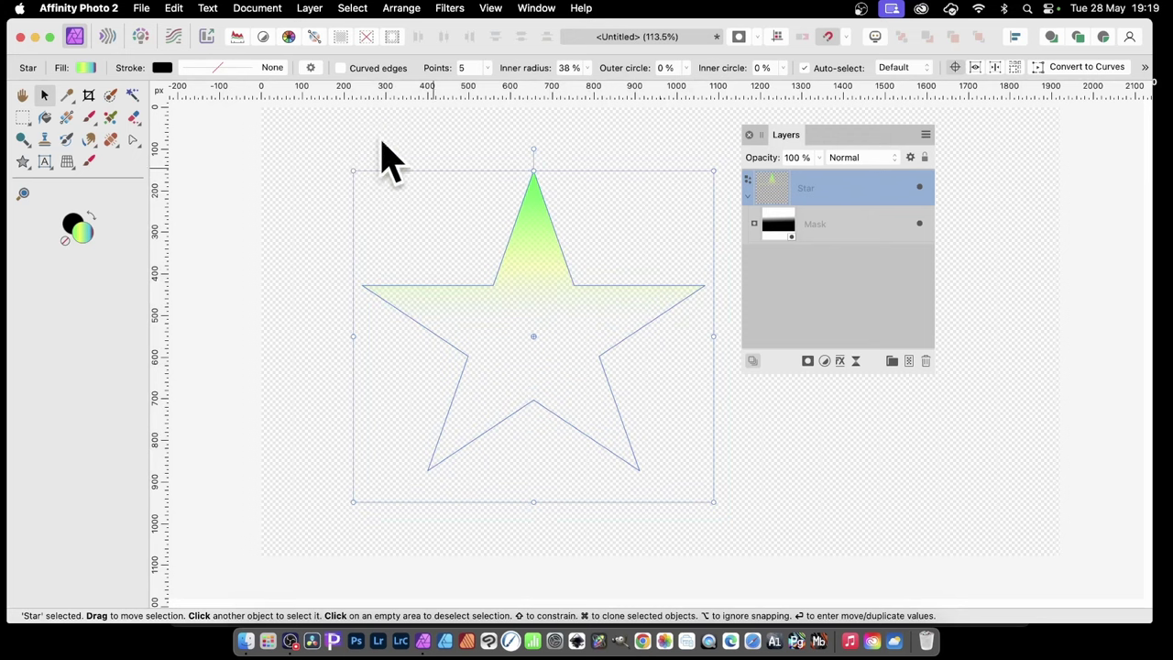
click(323, 9)
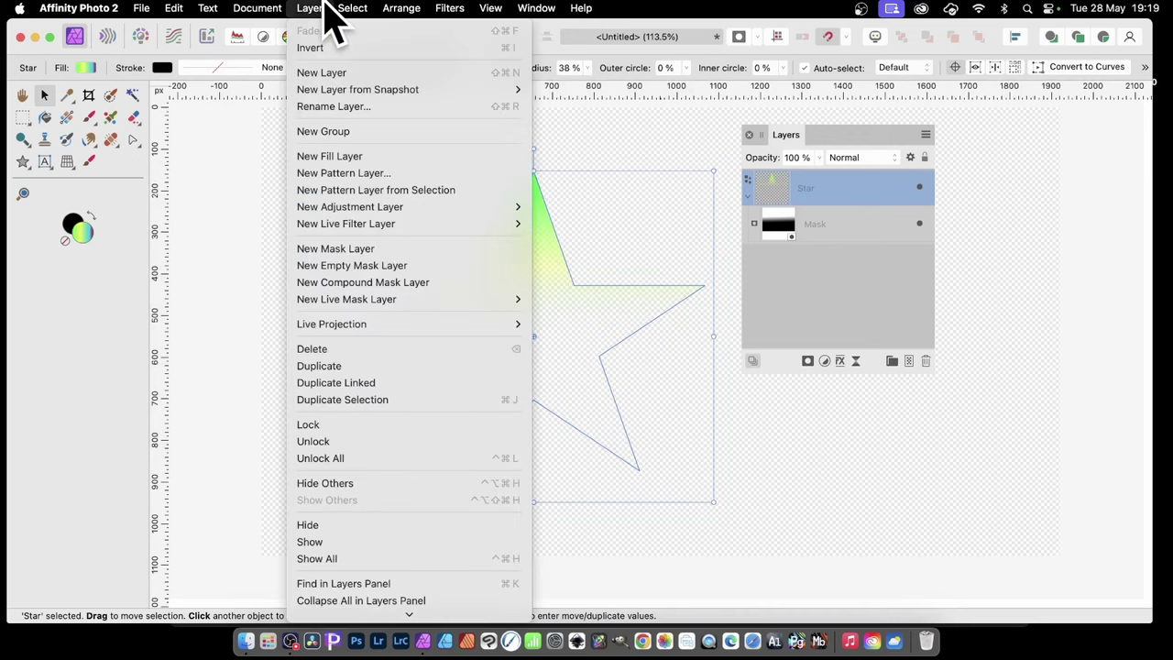
click(316, 367)
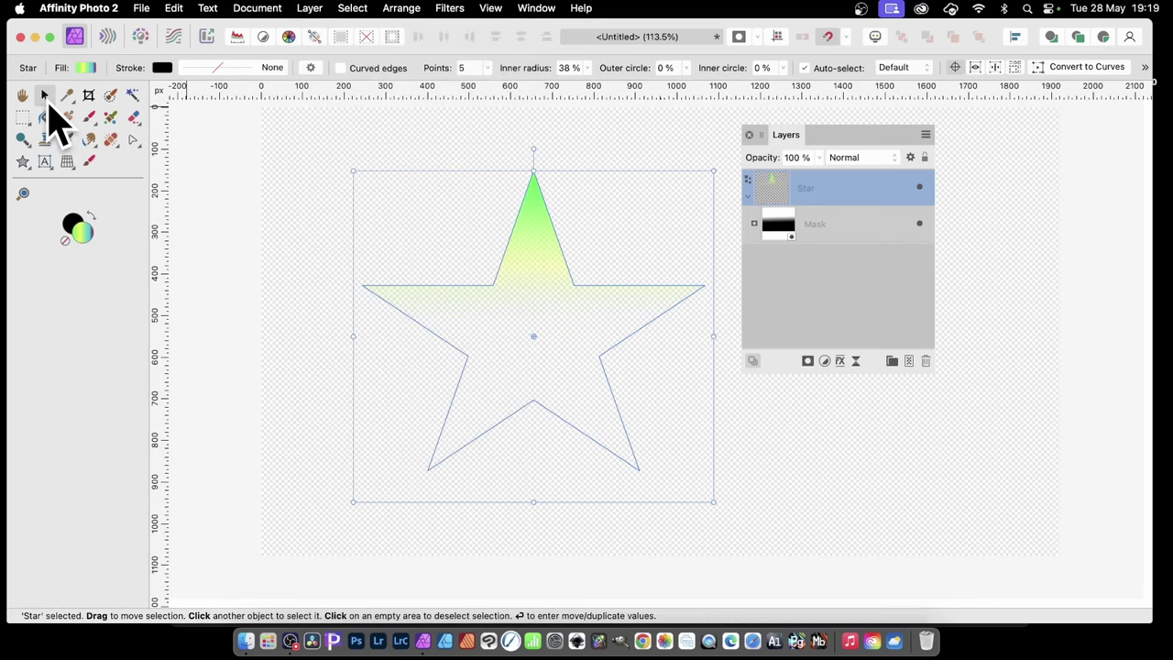
Step: In Move/Duplicate, enable Duplicate with 6 copies offset 48 px vertically
key(Return)
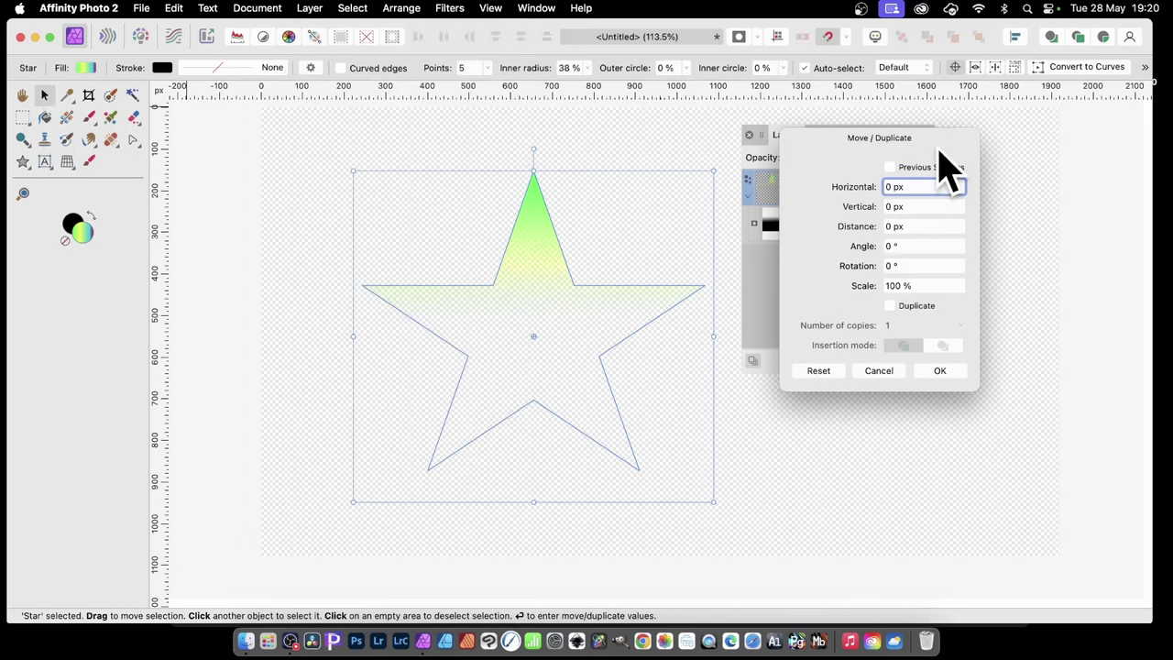
drag(942, 168, 842, 163)
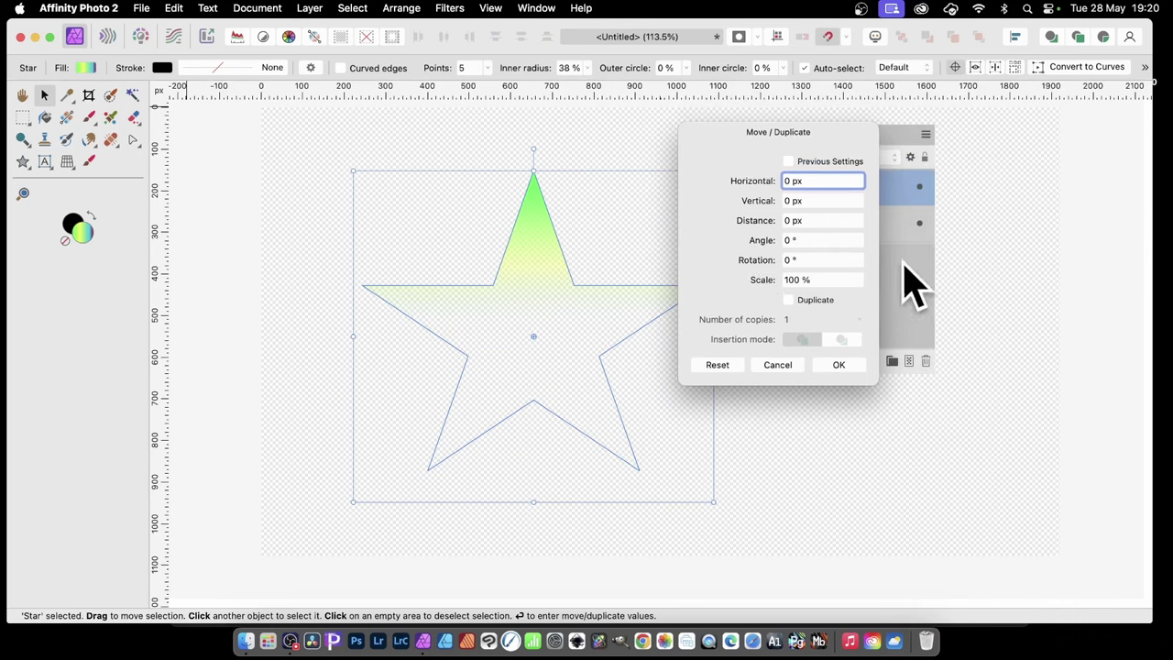
click(789, 300)
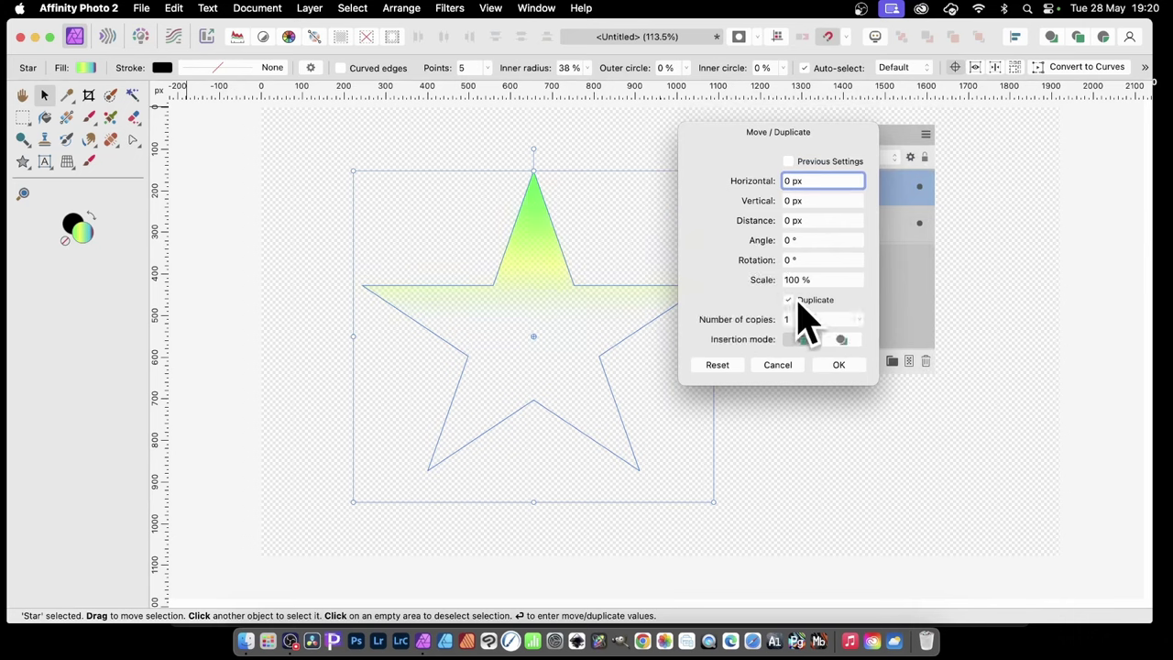
drag(737, 321, 750, 322)
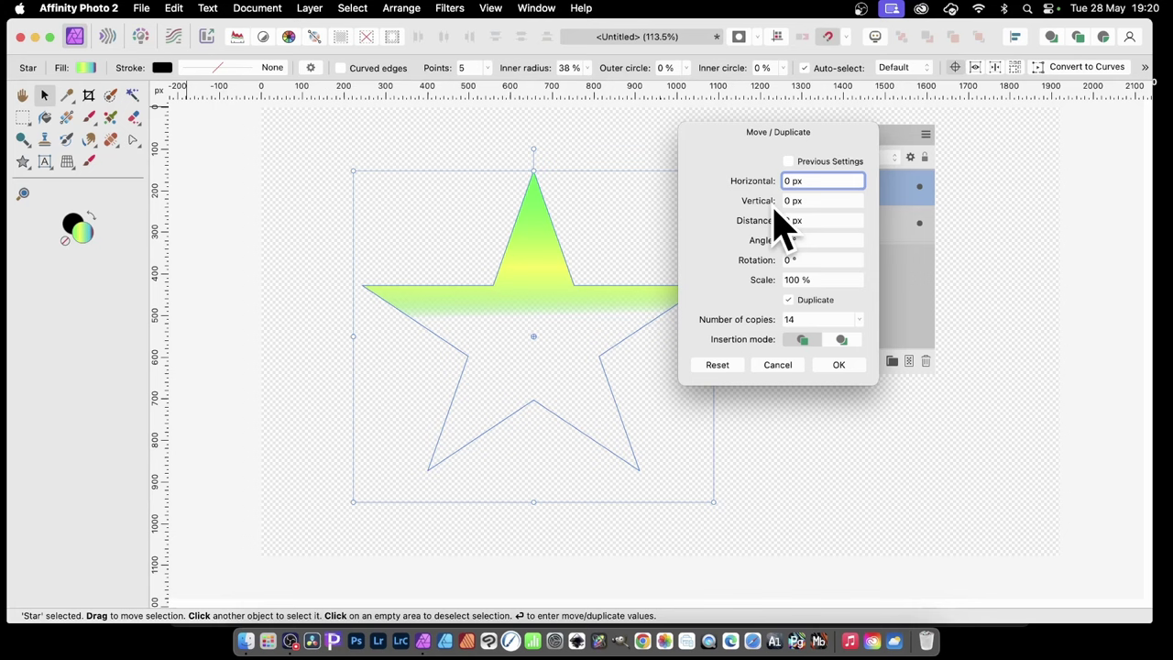
drag(766, 205, 801, 223)
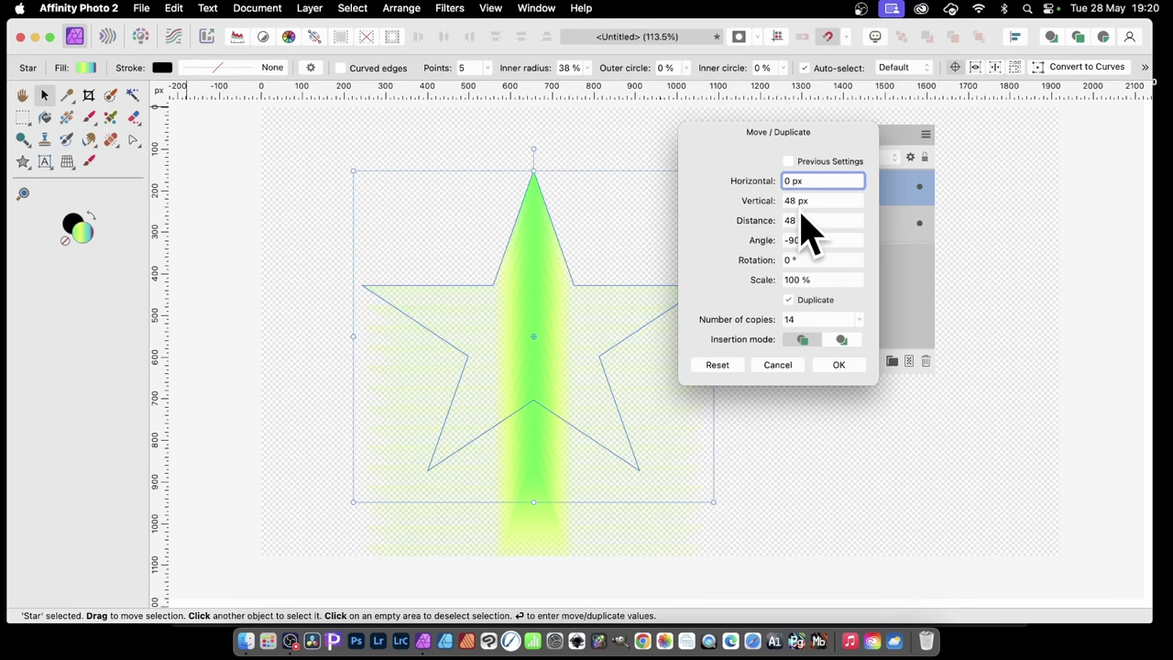
drag(754, 323, 749, 323)
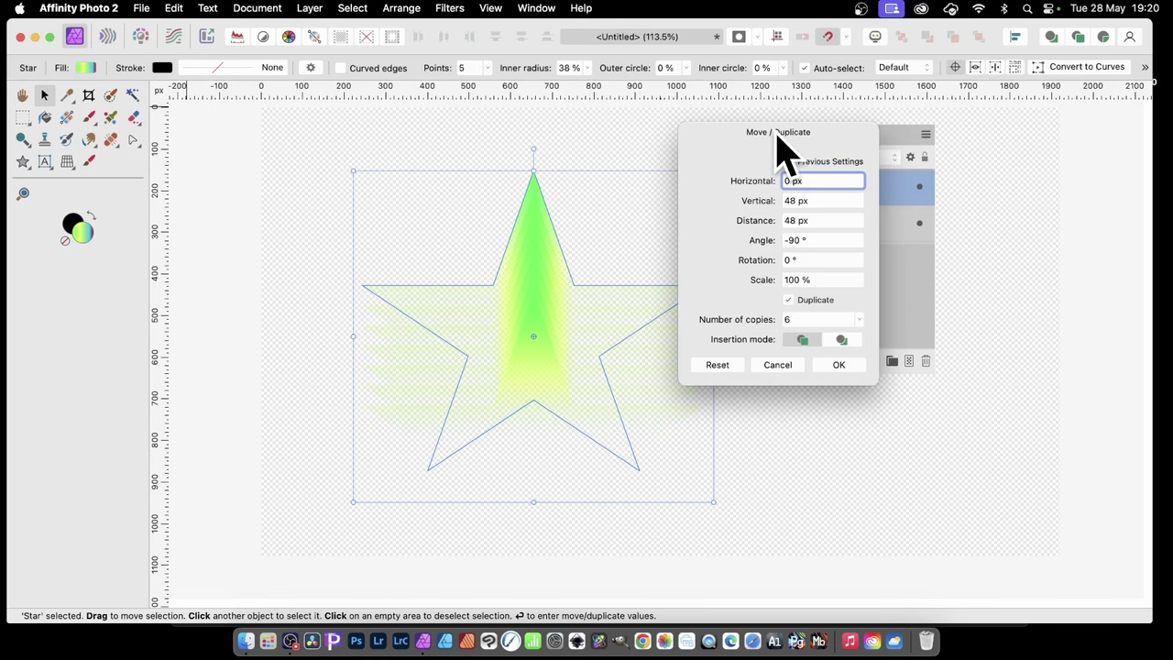
drag(776, 134, 852, 119)
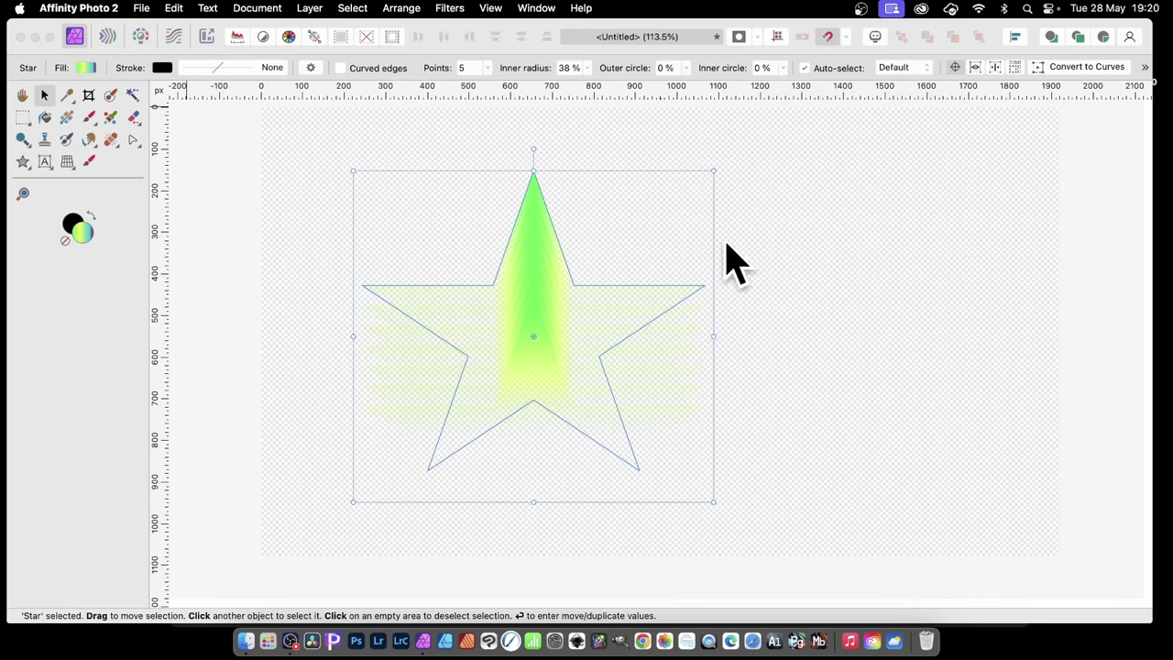
Step: Apply the copies, select all seven Star layers, and shift them up slightly
click(914, 349)
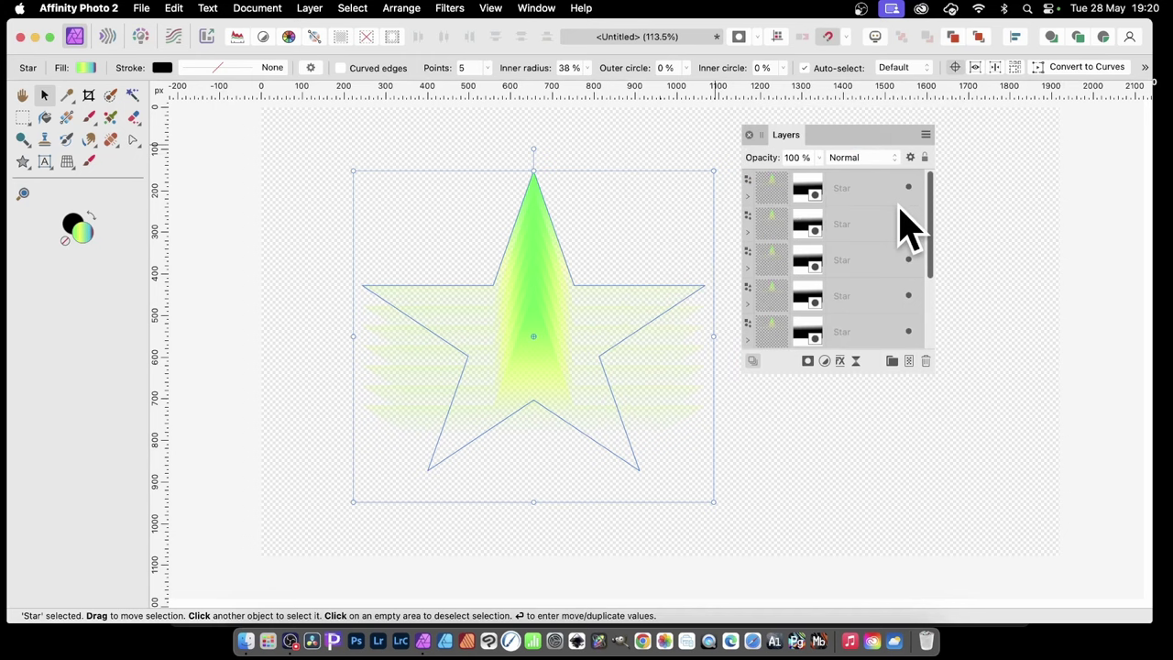
click(861, 191)
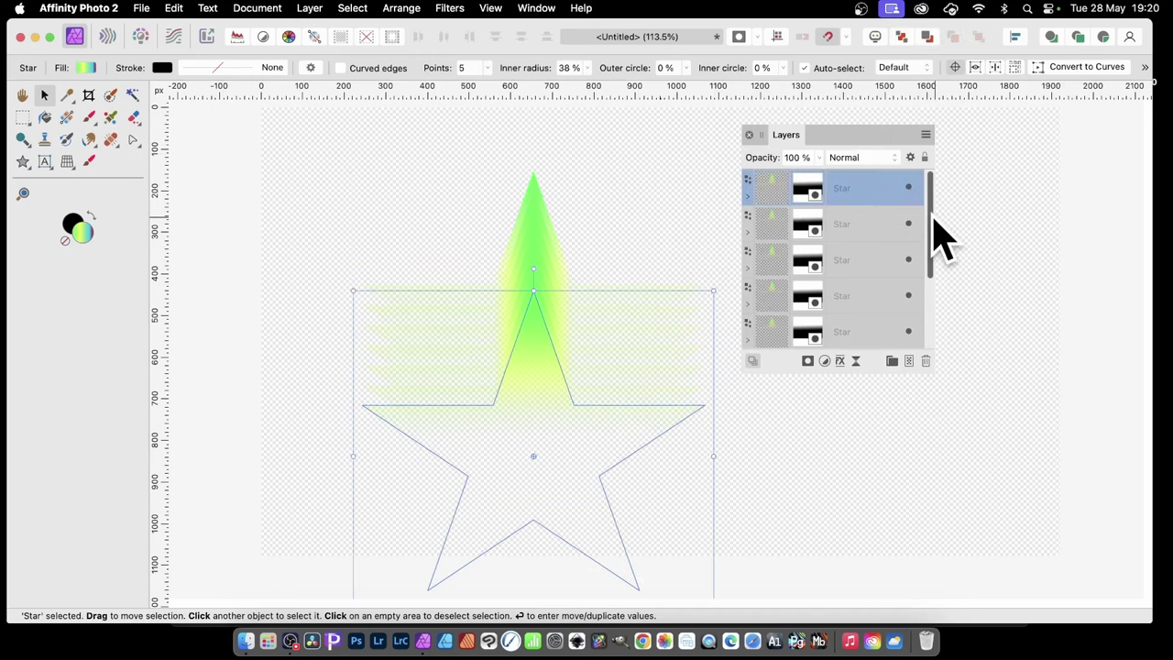
drag(933, 218, 930, 312)
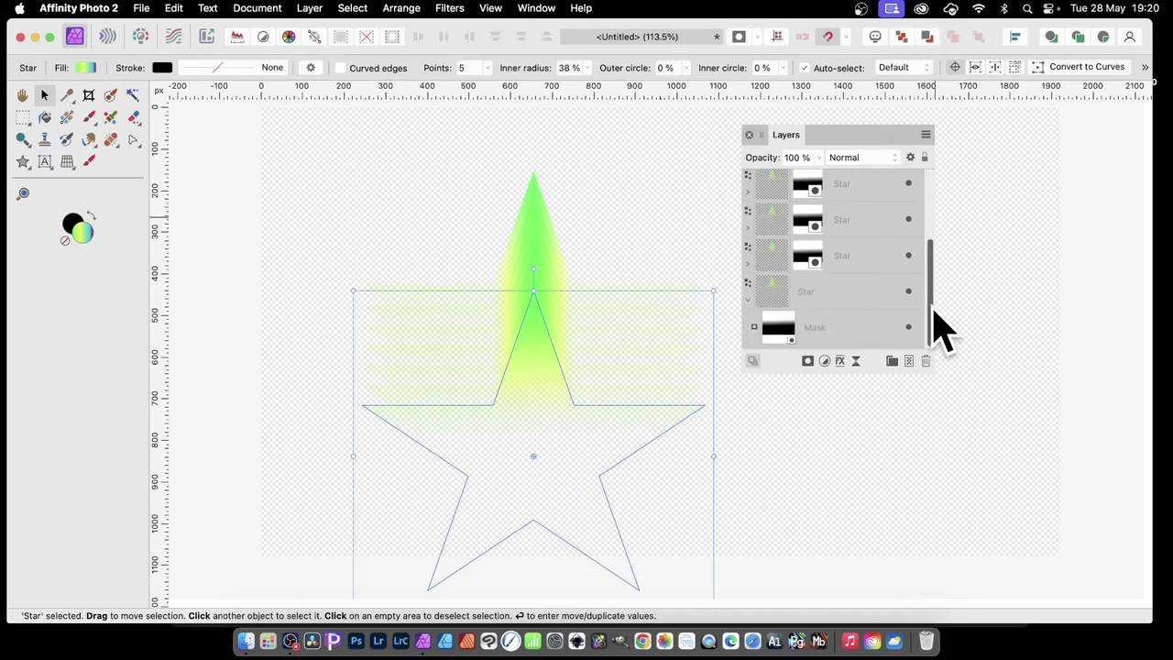
shift+click(815, 293)
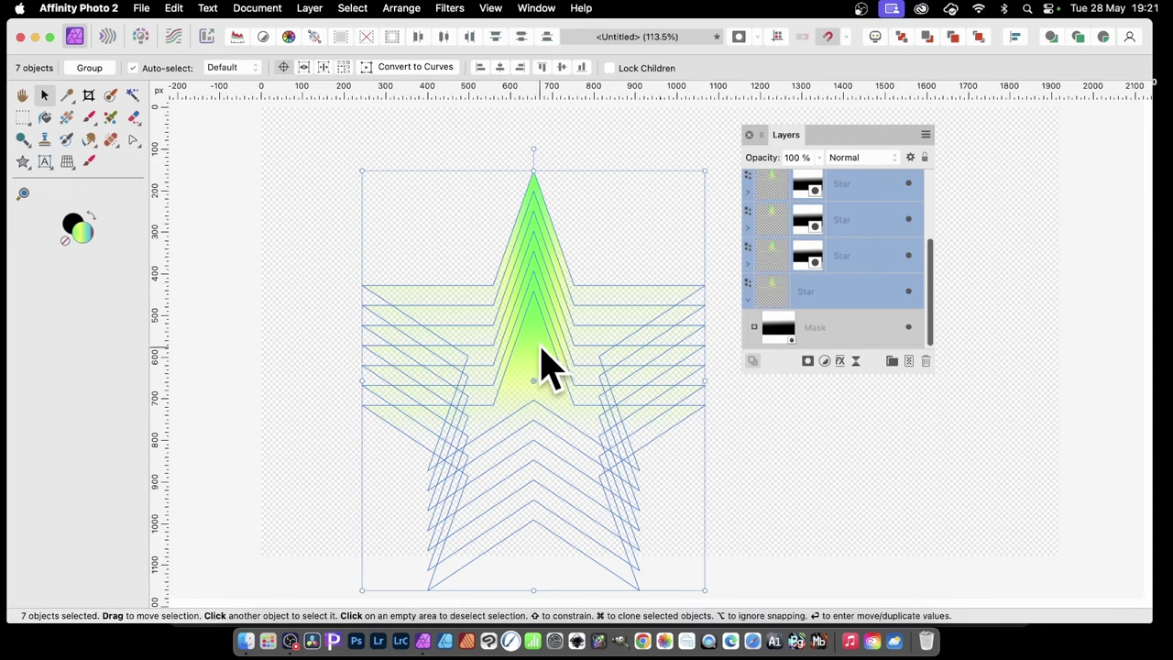
drag(539, 347, 538, 321)
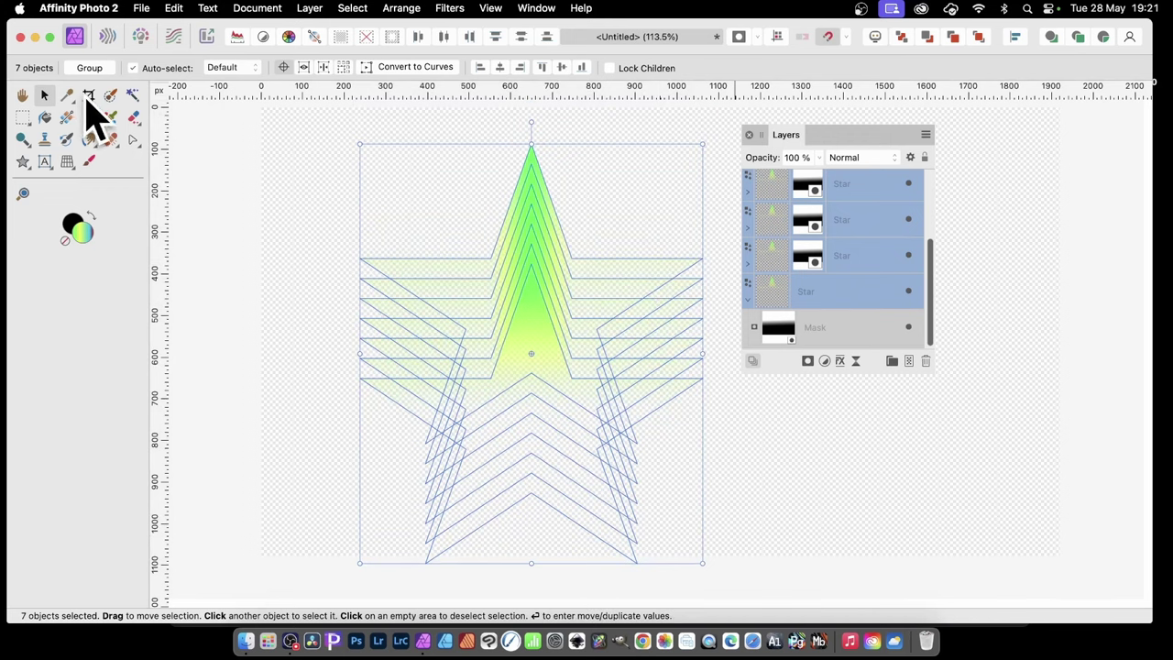
Step: In Move/Duplicate, enable Duplicate with 90° rotation and 3 copies
key(Return)
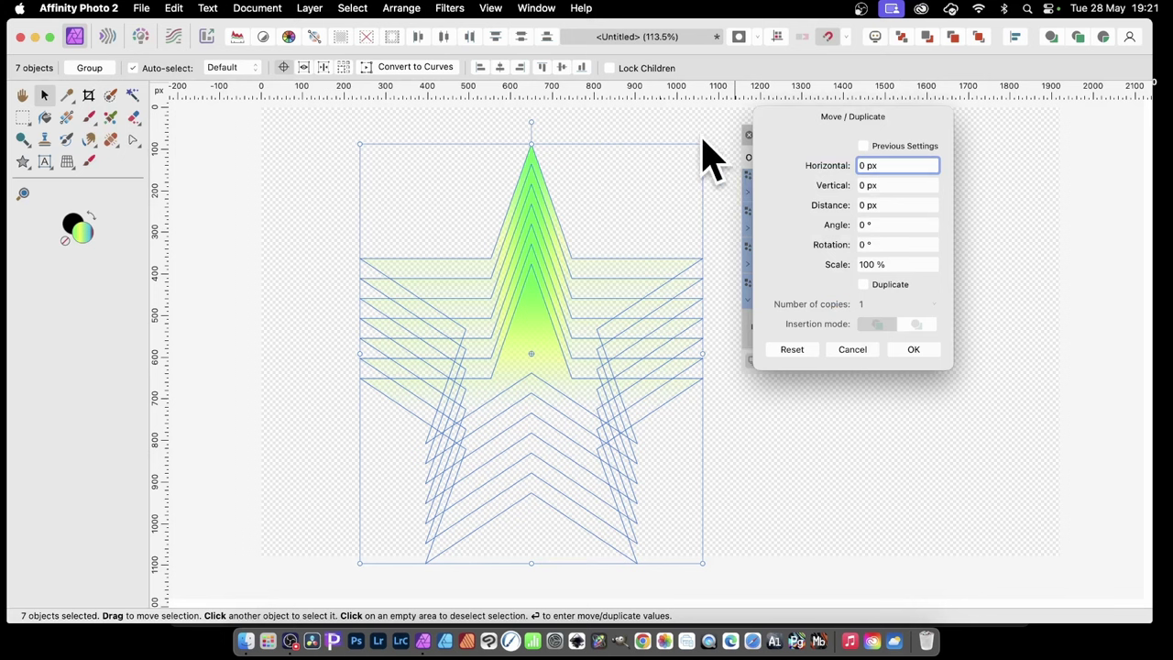
drag(875, 122, 794, 133)
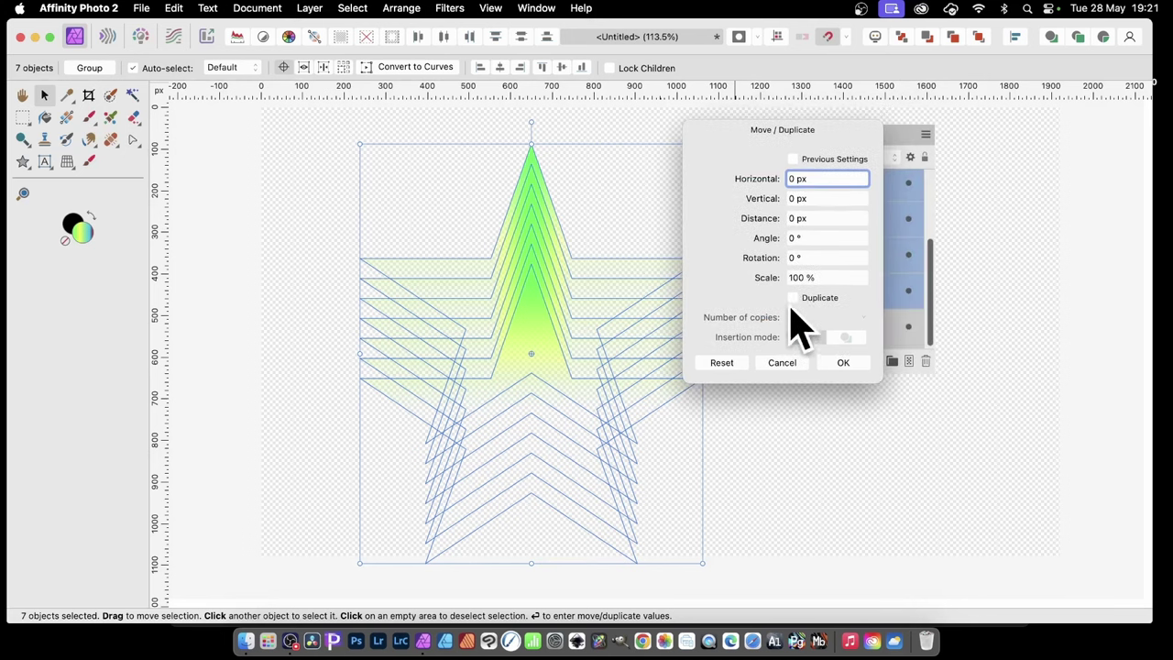
click(793, 298)
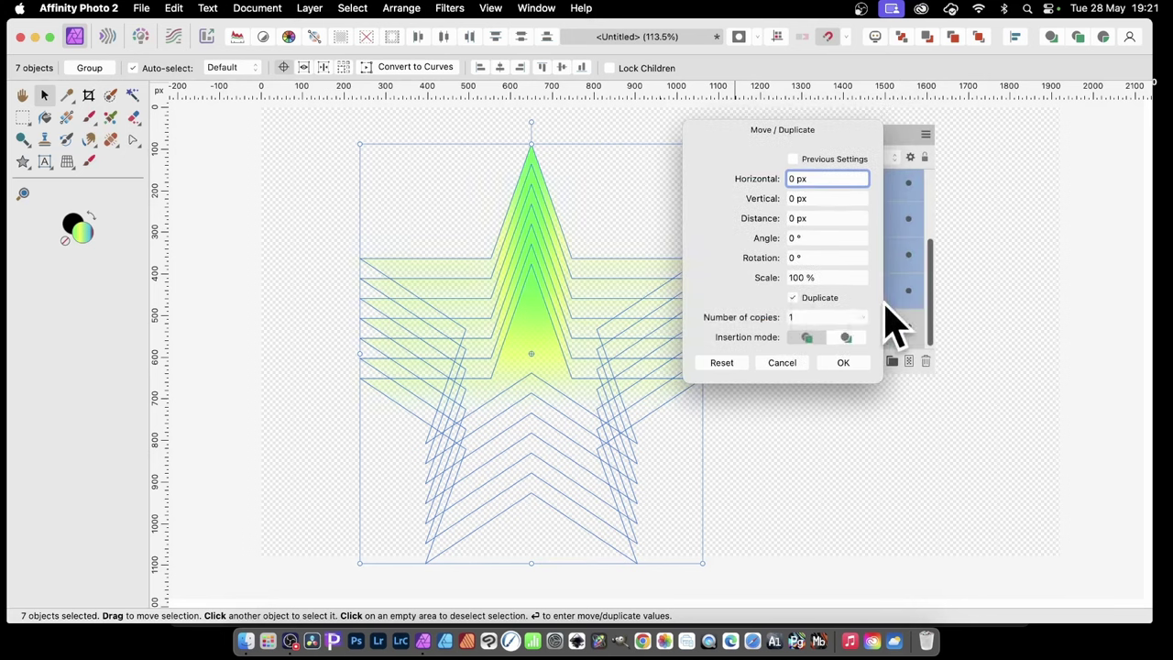
click(807, 258)
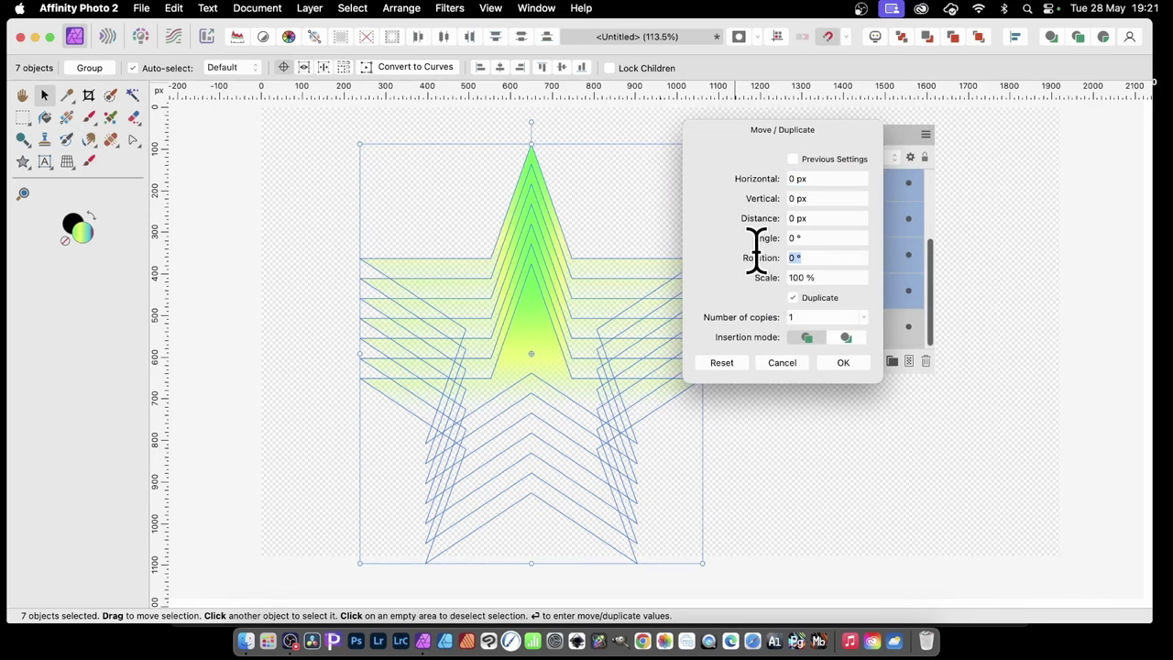
text(90)
key(Tab)
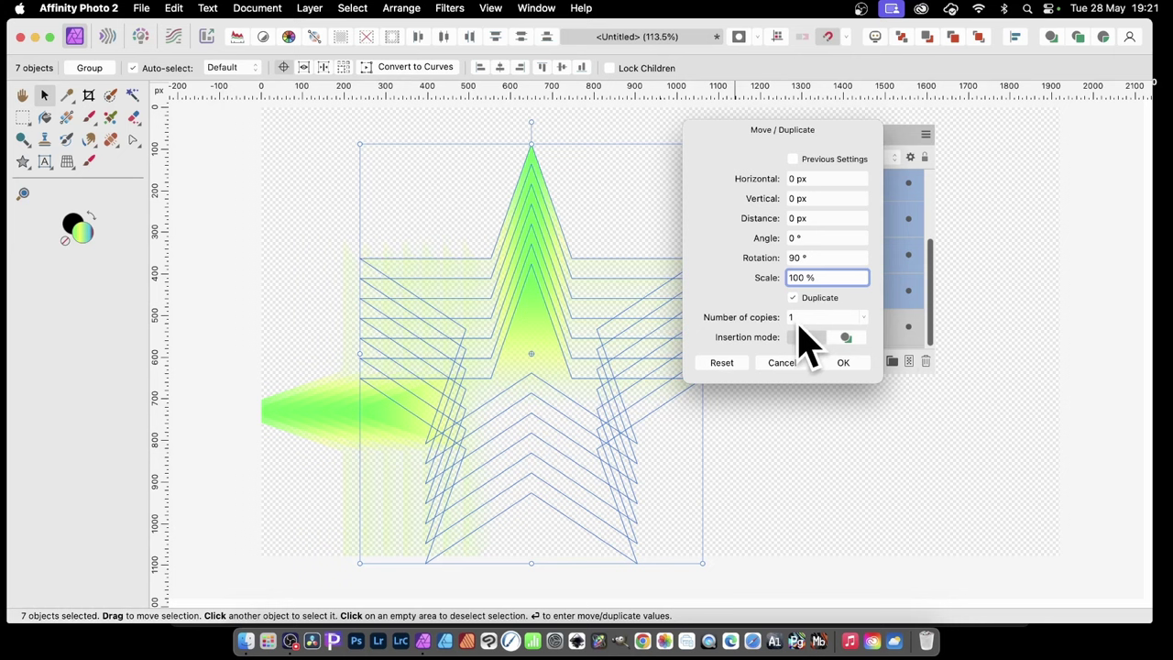
scroll(742, 319, up, 3)
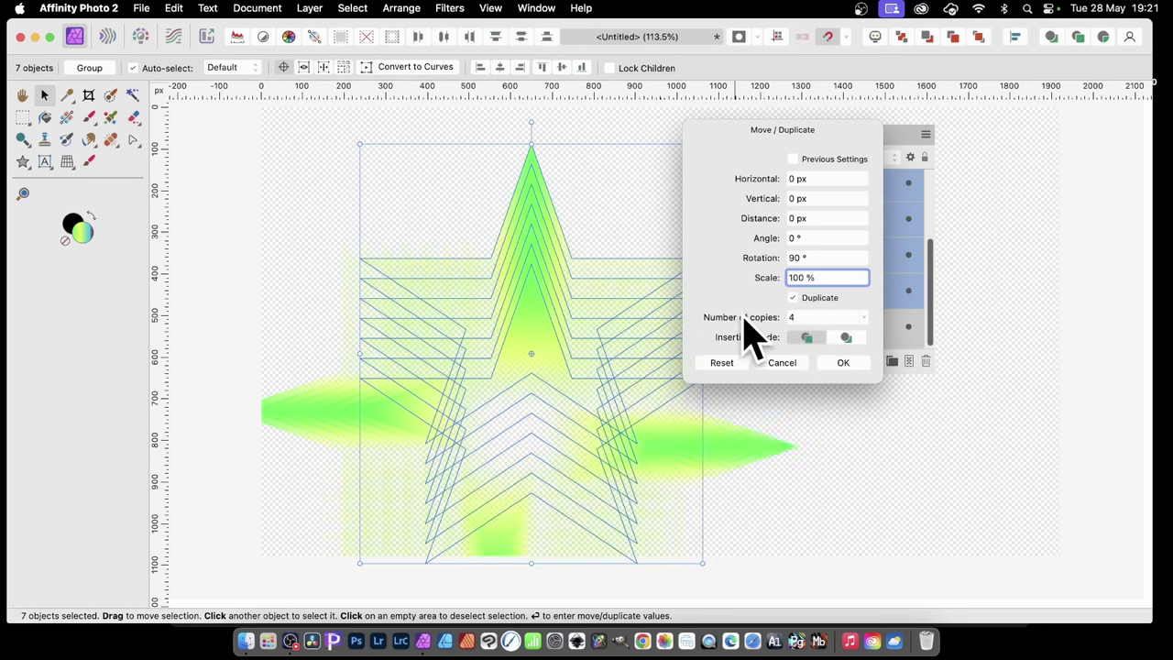
scroll(749, 332, down, 1)
scroll(752, 335, up, 2)
Step: Place the rotation centre slightly up-left of the star's middle so copies form a four-armed cross
drag(532, 355, 380, 245)
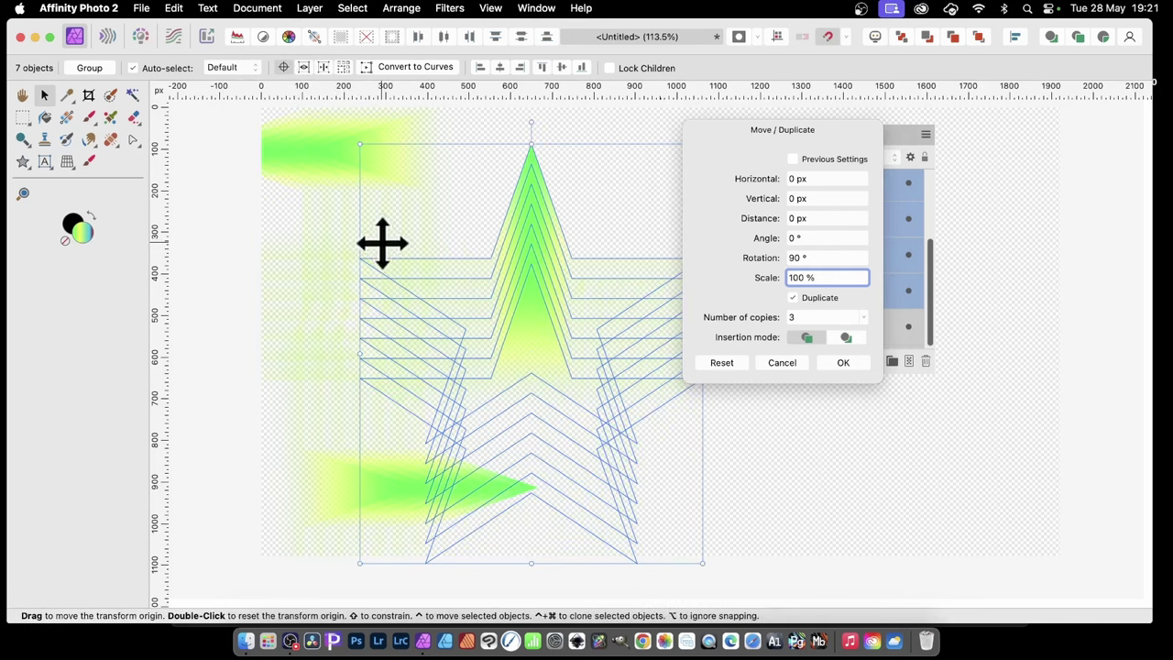
double_click(381, 243)
drag(529, 424, 547, 492)
double_click(531, 463)
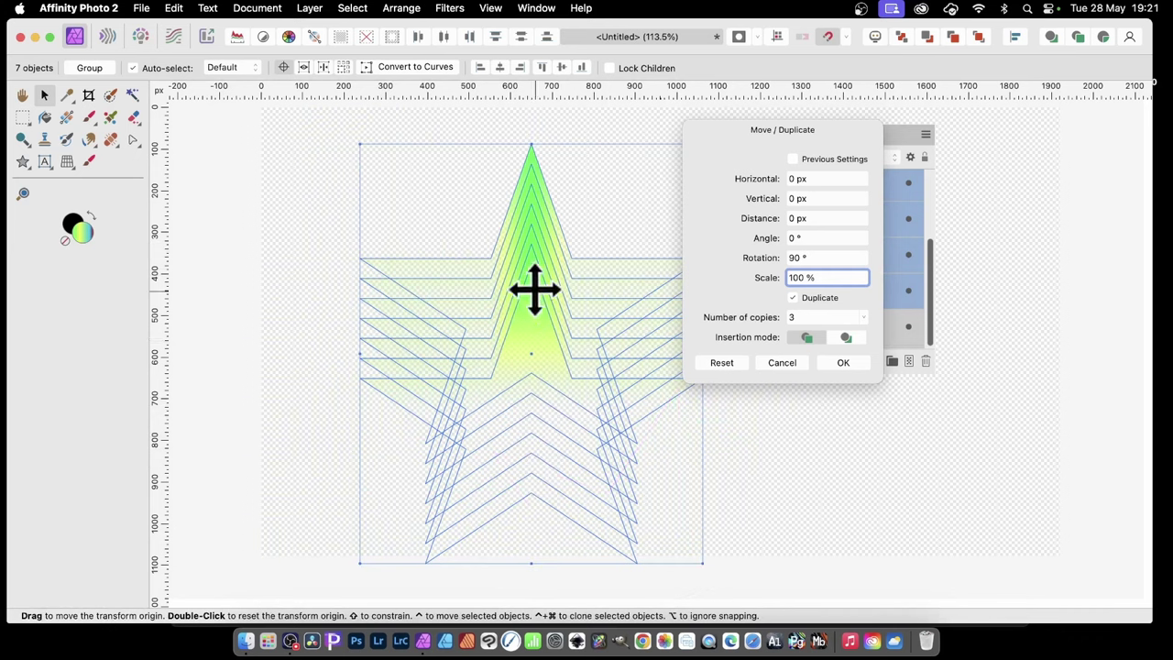
drag(535, 293, 559, 287)
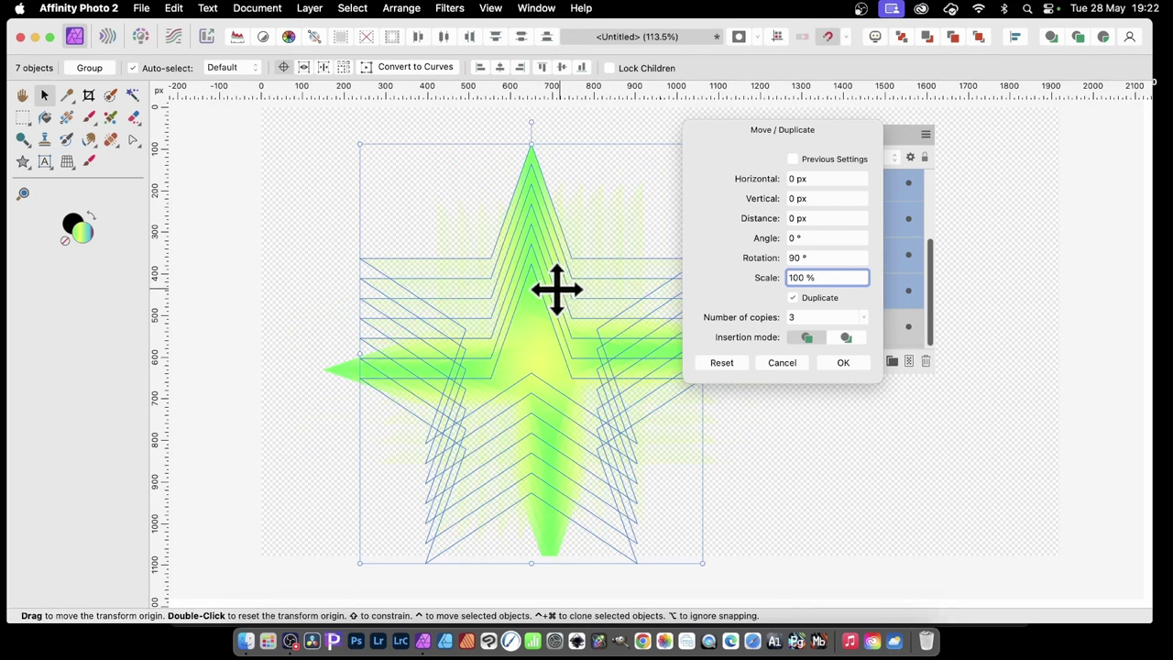
drag(556, 290, 549, 288)
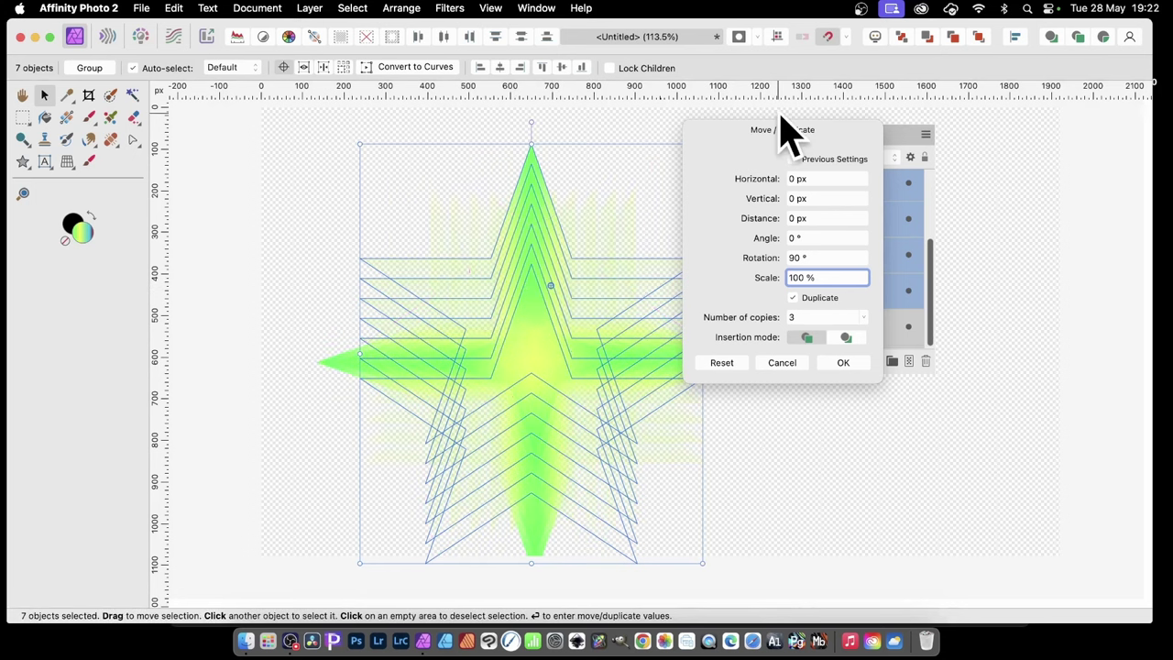
Step: Change the rotation to 30° with 11 copies and apply the duplicates
click(829, 260)
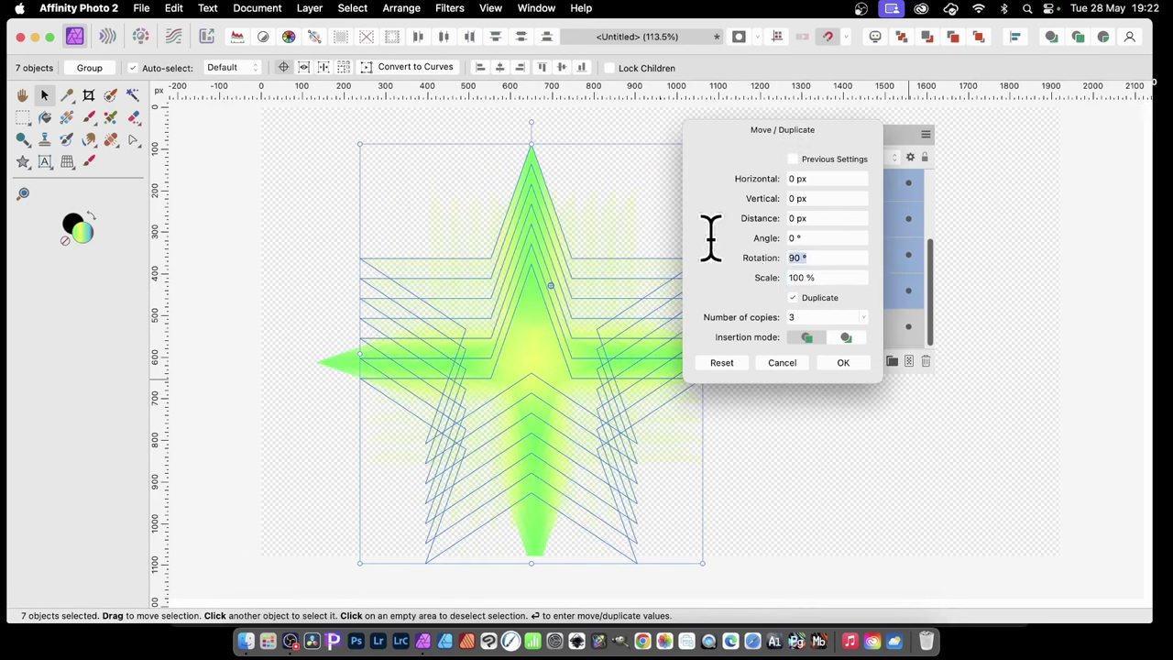
text(30)
key(Tab)
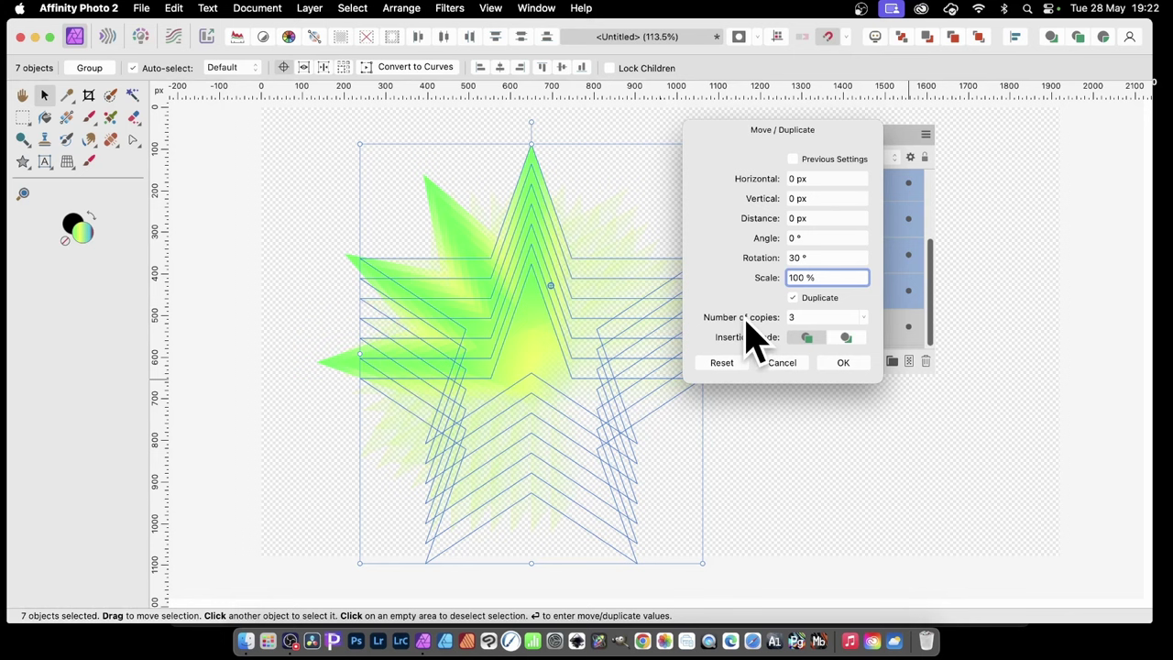
scroll(747, 323, up, 2)
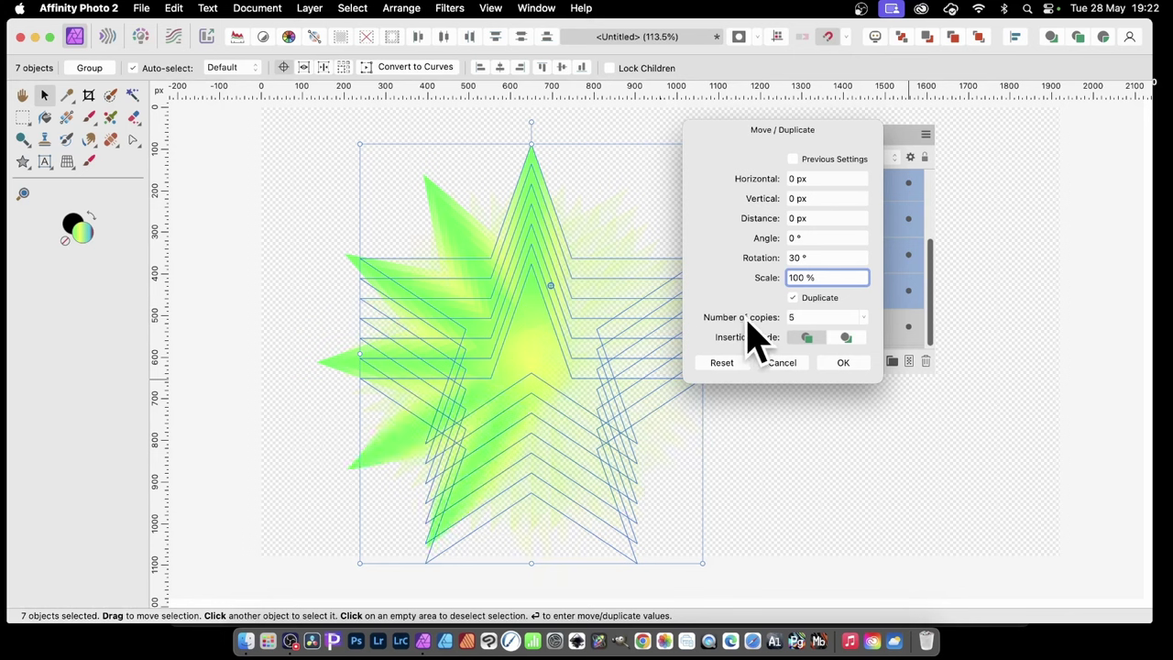
scroll(748, 323, up, 5)
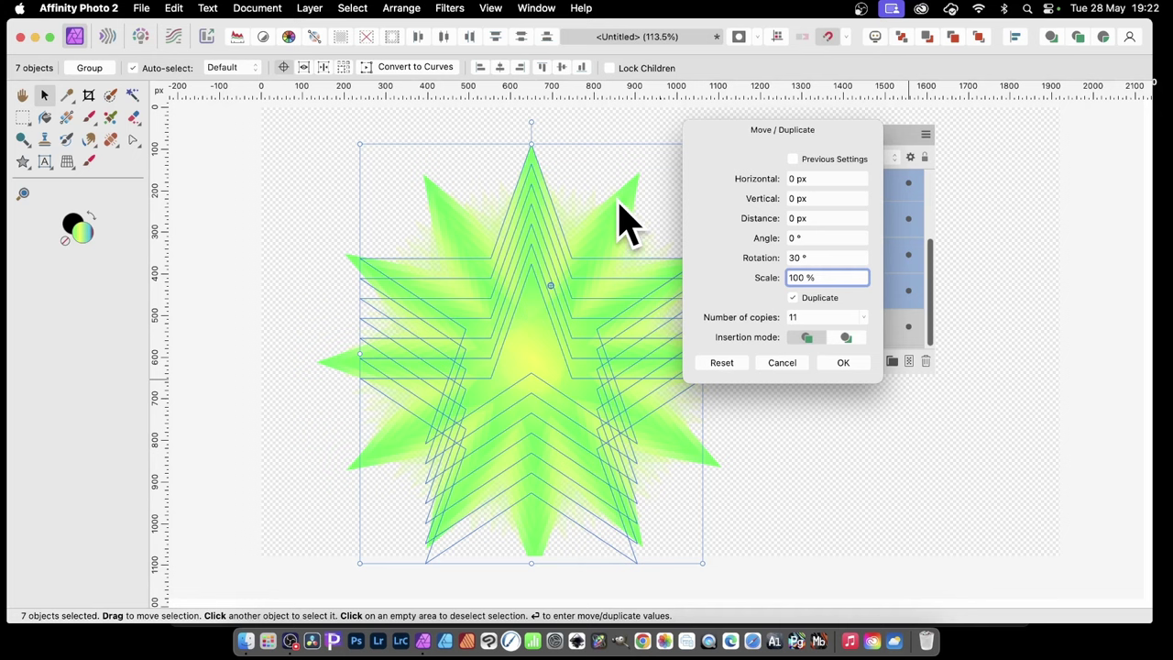
click(843, 363)
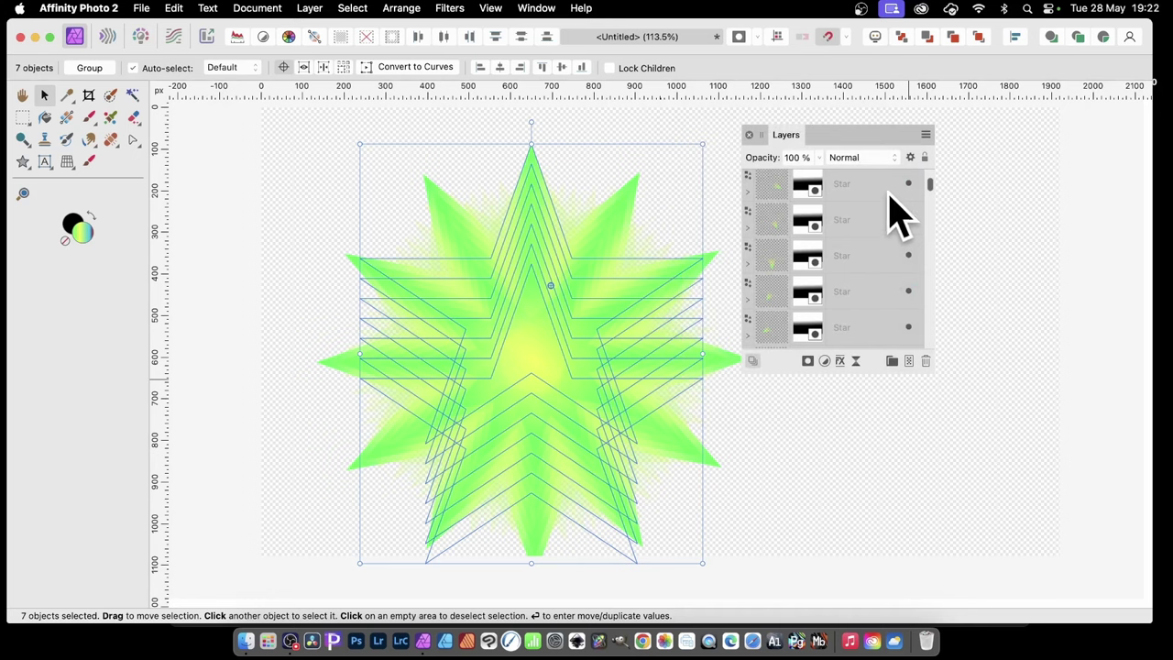
Step: Select all 81 Star layers from top to bottom and activate the Star Tool
click(859, 187)
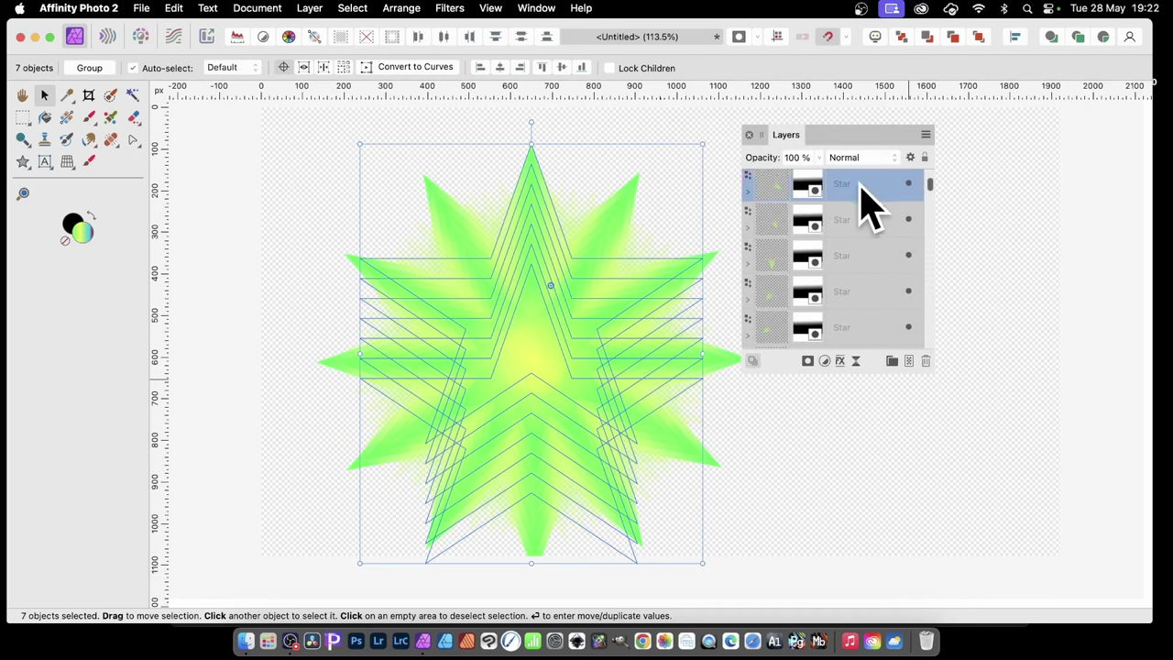
drag(931, 180, 893, 323)
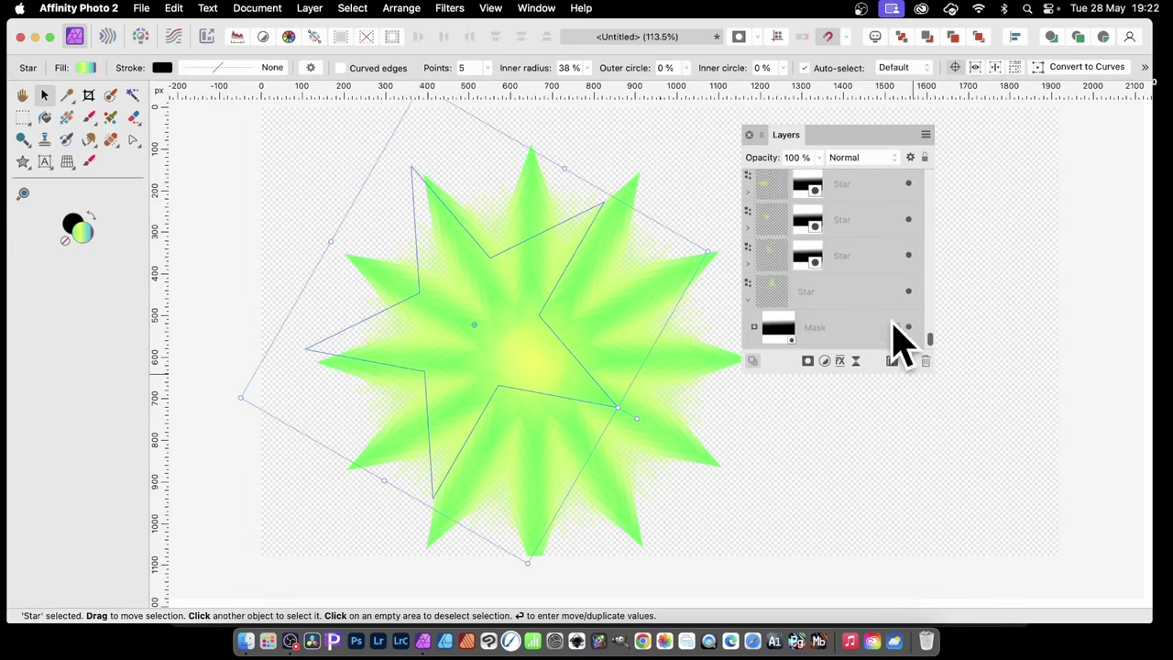
shift+click(853, 291)
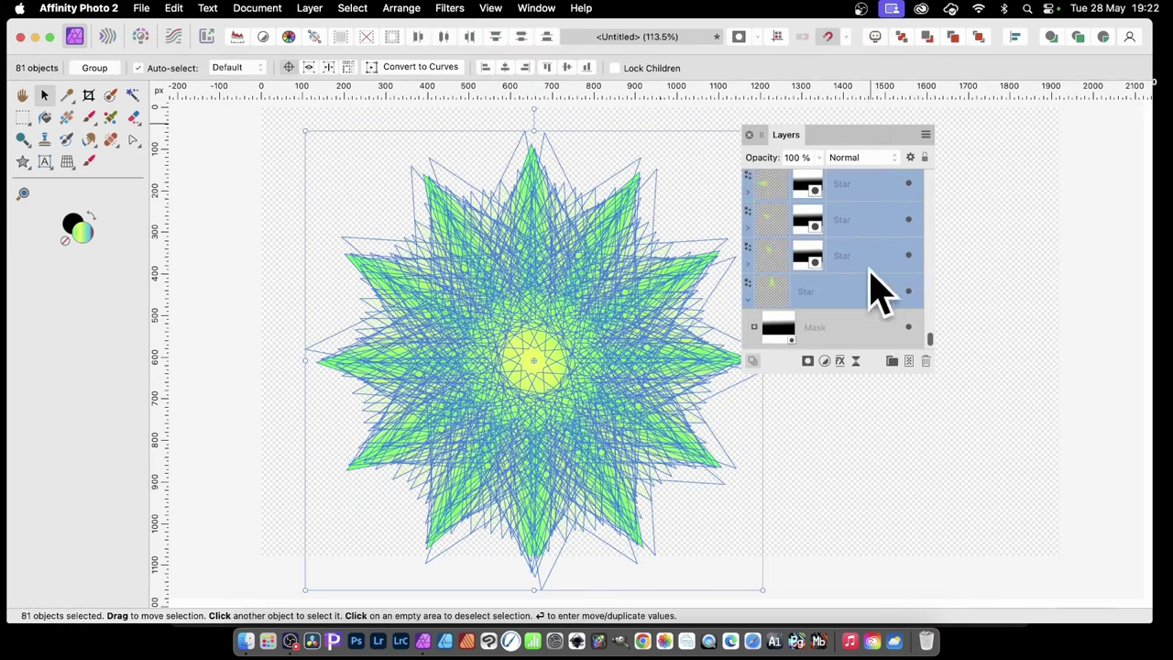
click(23, 162)
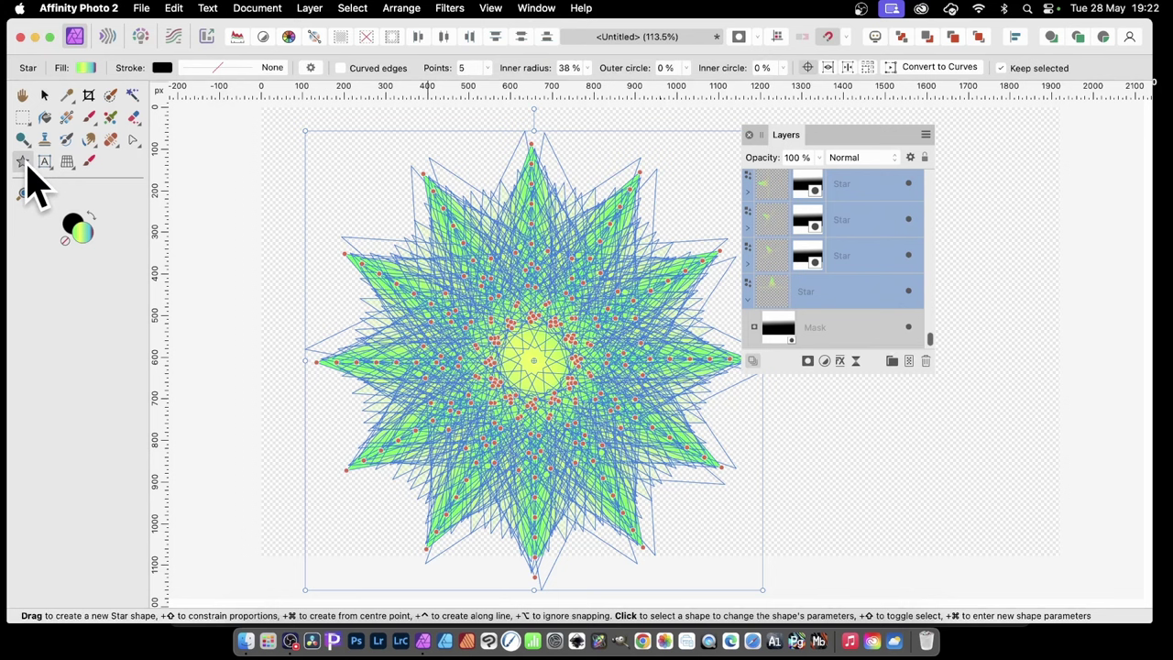
Step: Give all stars 7 points, 40% inner radius, 23% outer circle and 15% inner circle, then deselect
click(490, 71)
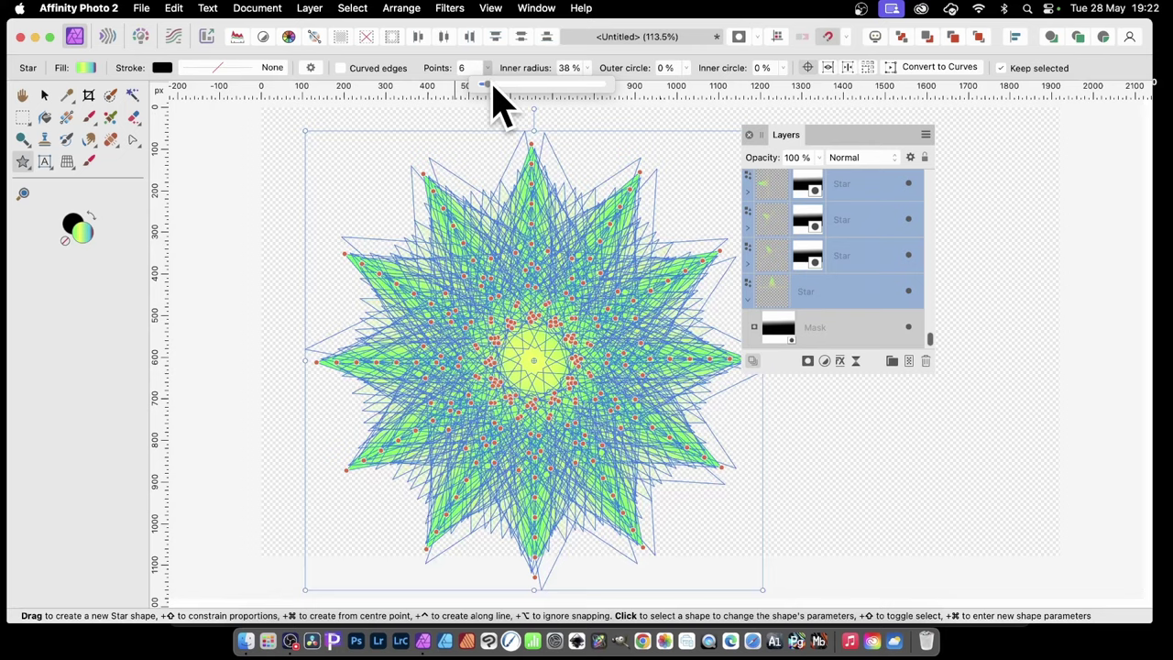
click(493, 85)
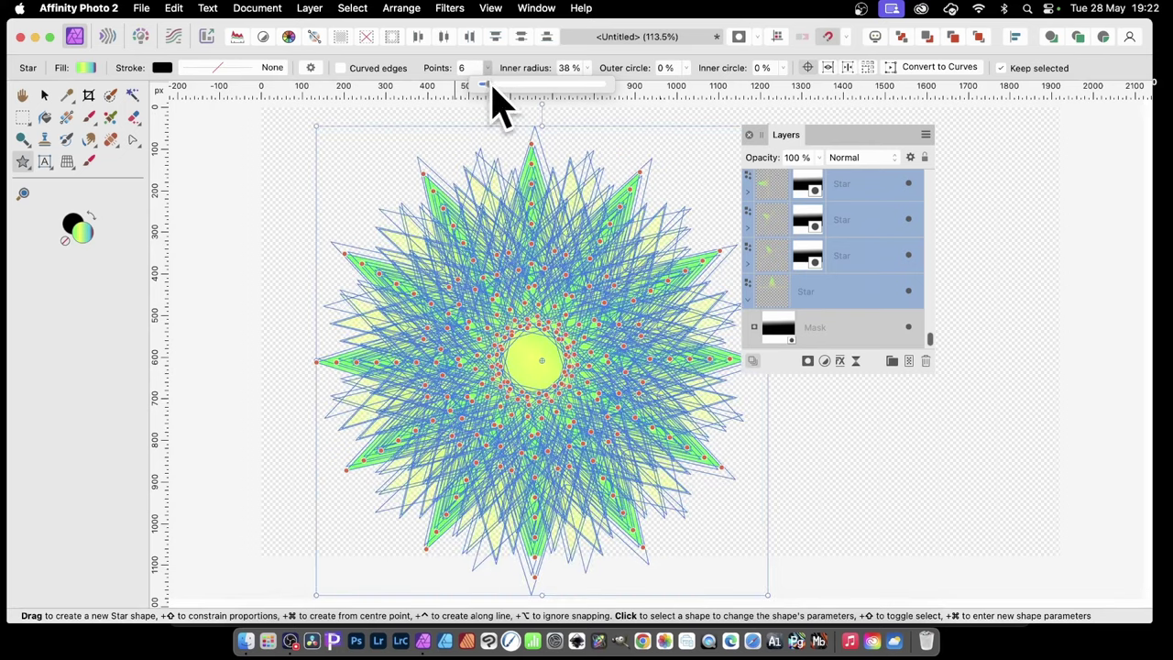
drag(492, 87, 495, 89)
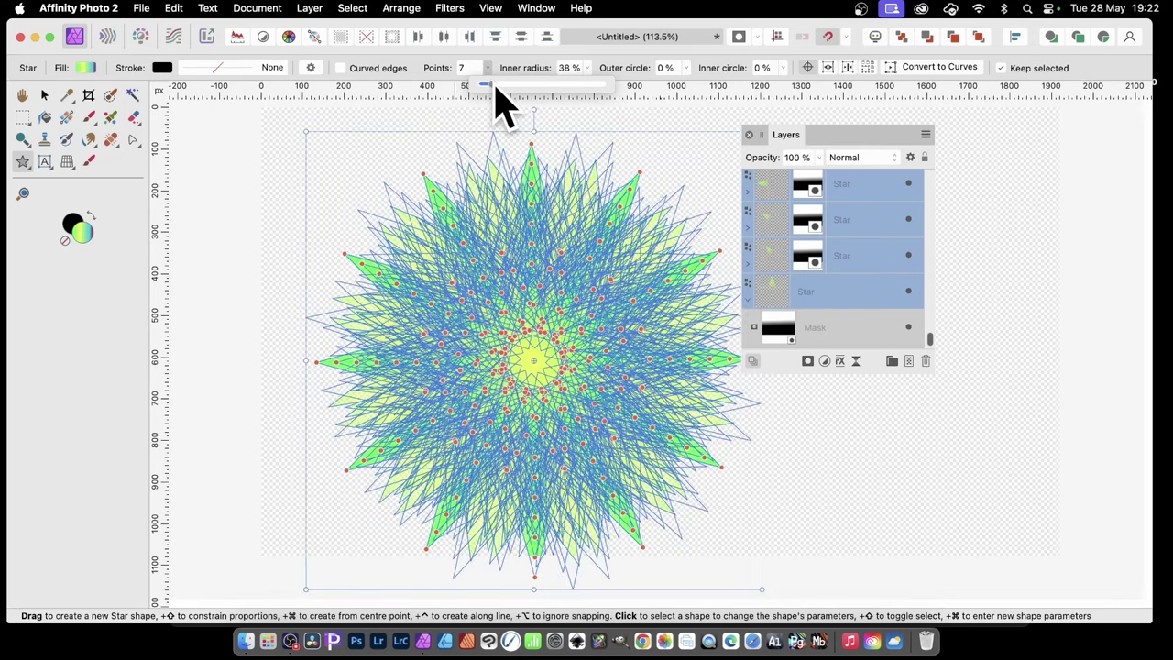
click(588, 69)
mouse_move(578, 84)
mouse_down()
mouse_move(532, 88)
mouse_move(588, 92)
mouse_up()
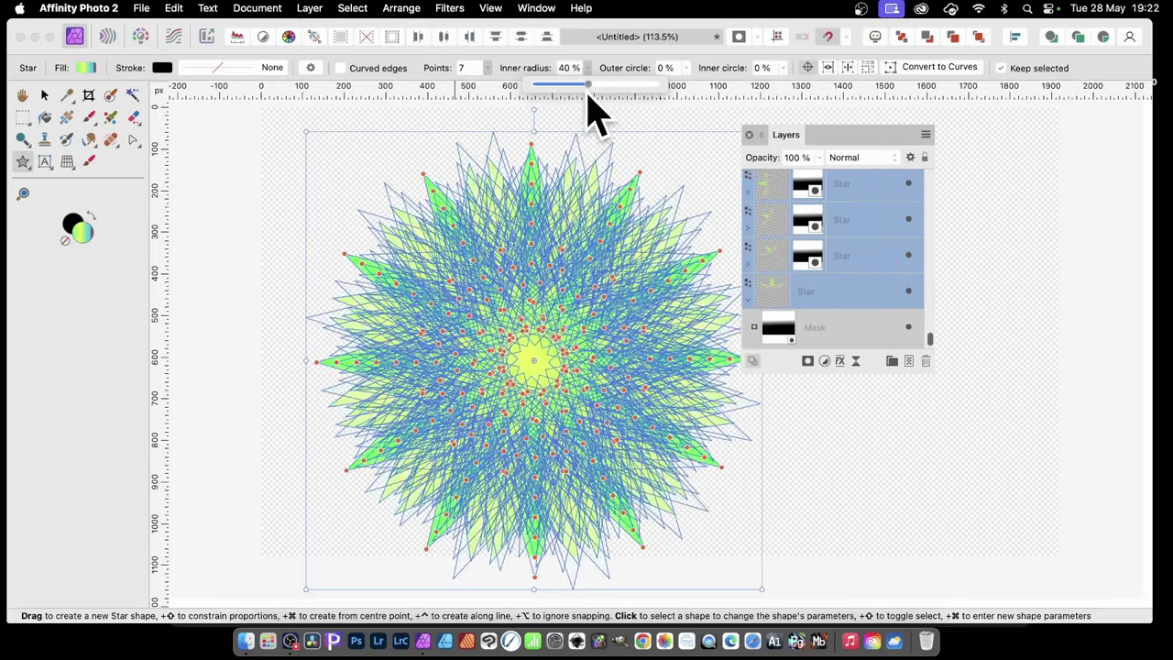
click(686, 70)
mouse_move(693, 84)
mouse_down()
mouse_move(699, 105)
mouse_move(724, 100)
mouse_move(706, 100)
mouse_up()
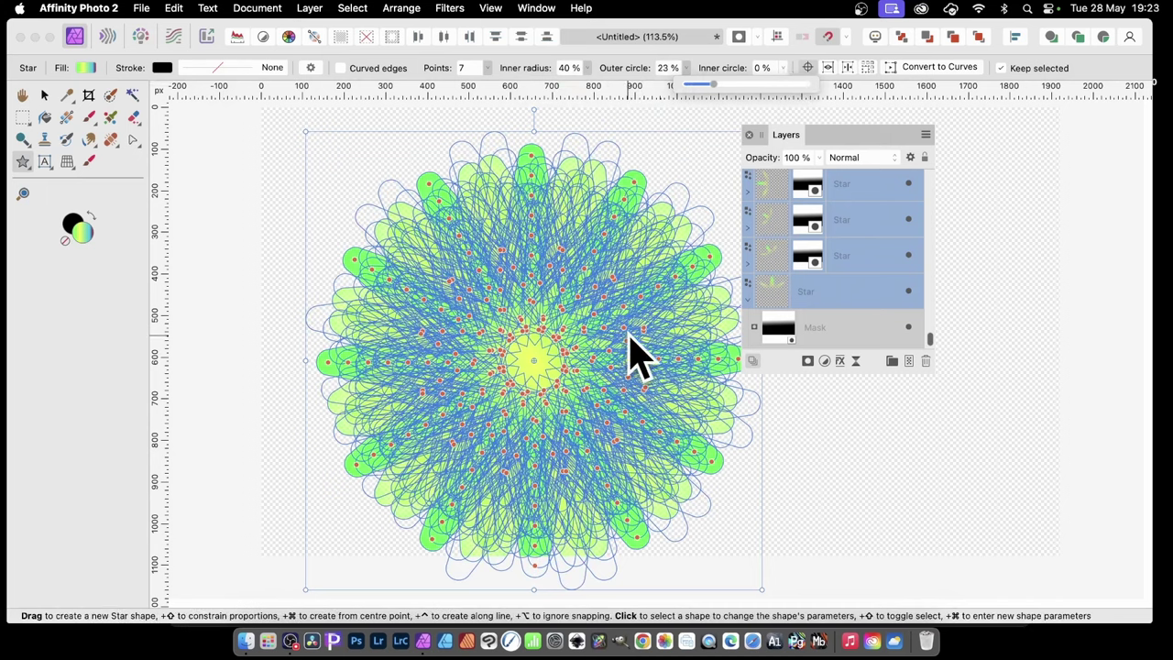
click(784, 72)
drag(785, 89, 806, 117)
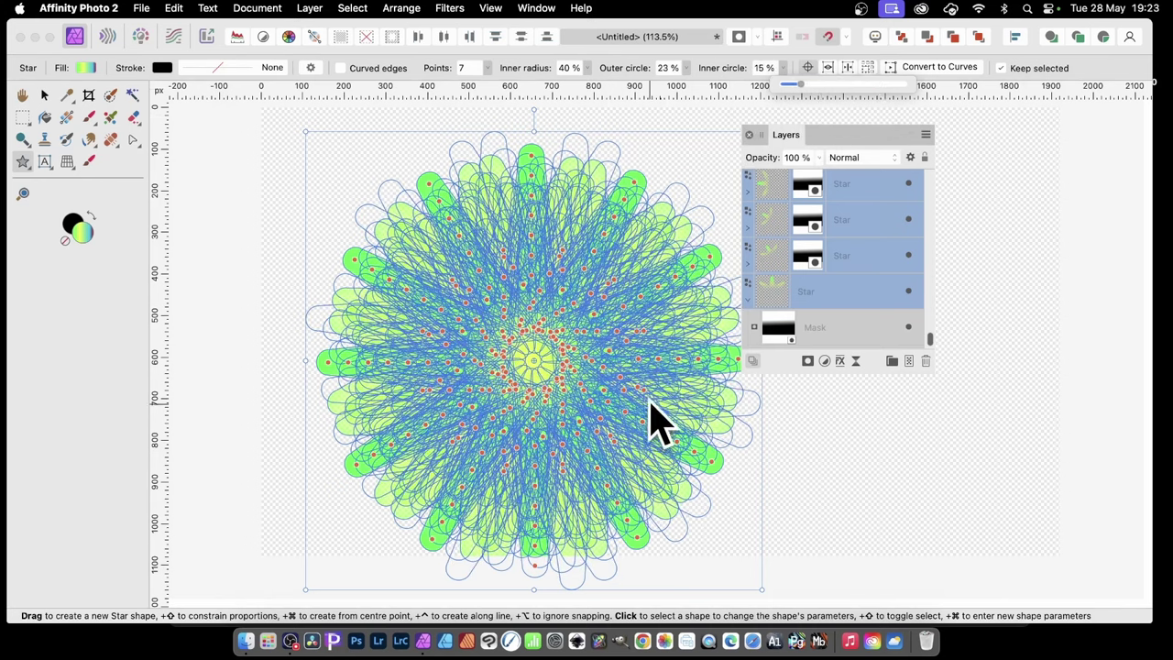
click(44, 95)
click(252, 226)
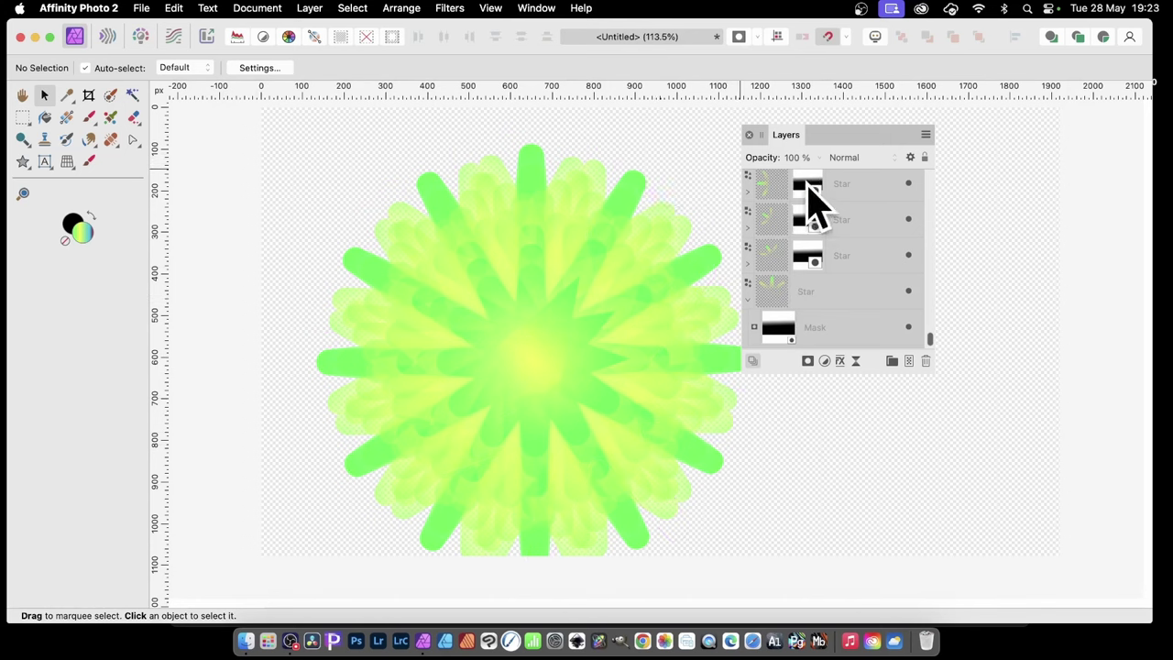
Step: Select all 81 Star layers and group them into one Group layer
click(880, 188)
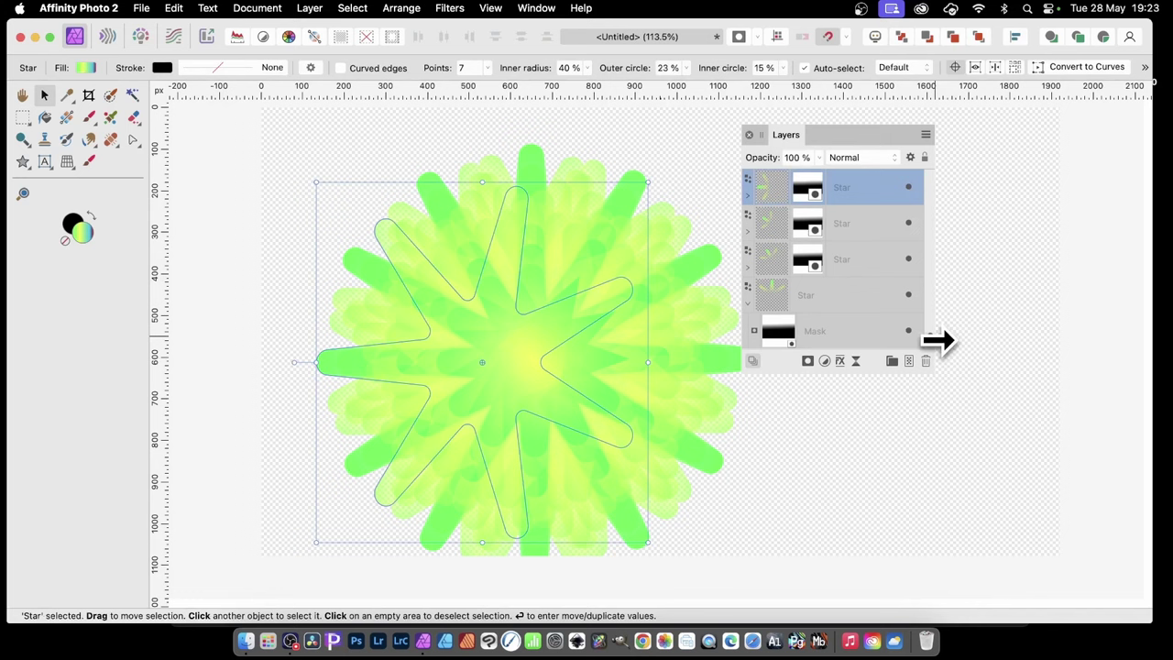
mouse_move(930, 337)
mouse_down()
mouse_move(933, 188)
mouse_move(939, 356)
mouse_up()
click(880, 187)
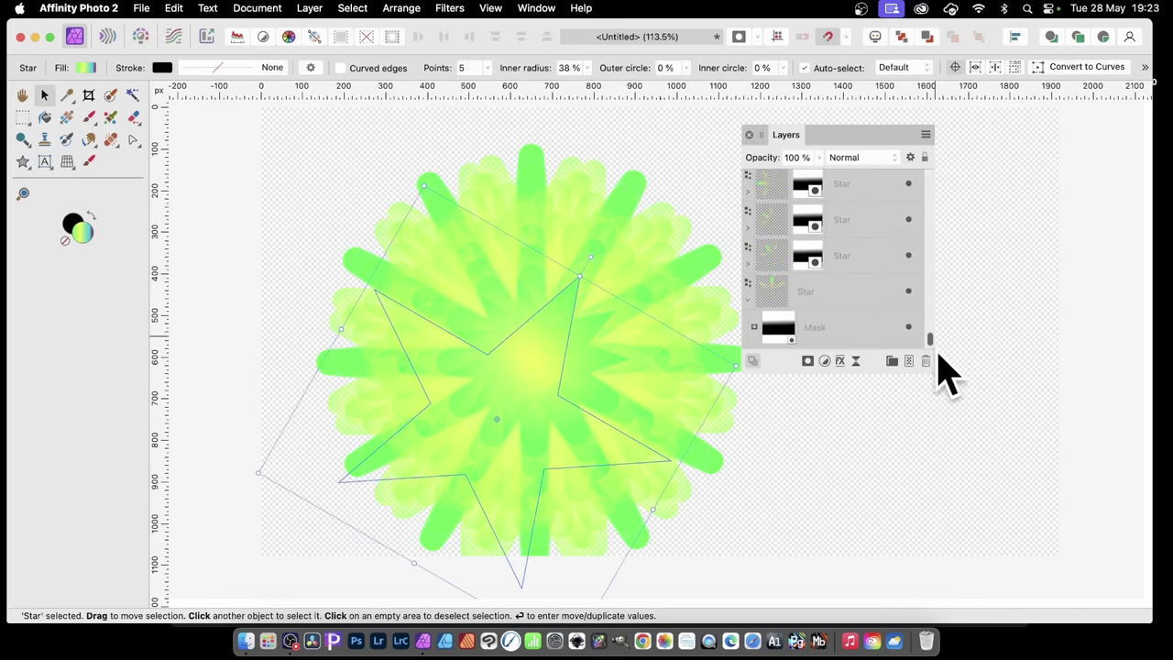
shift+click(834, 290)
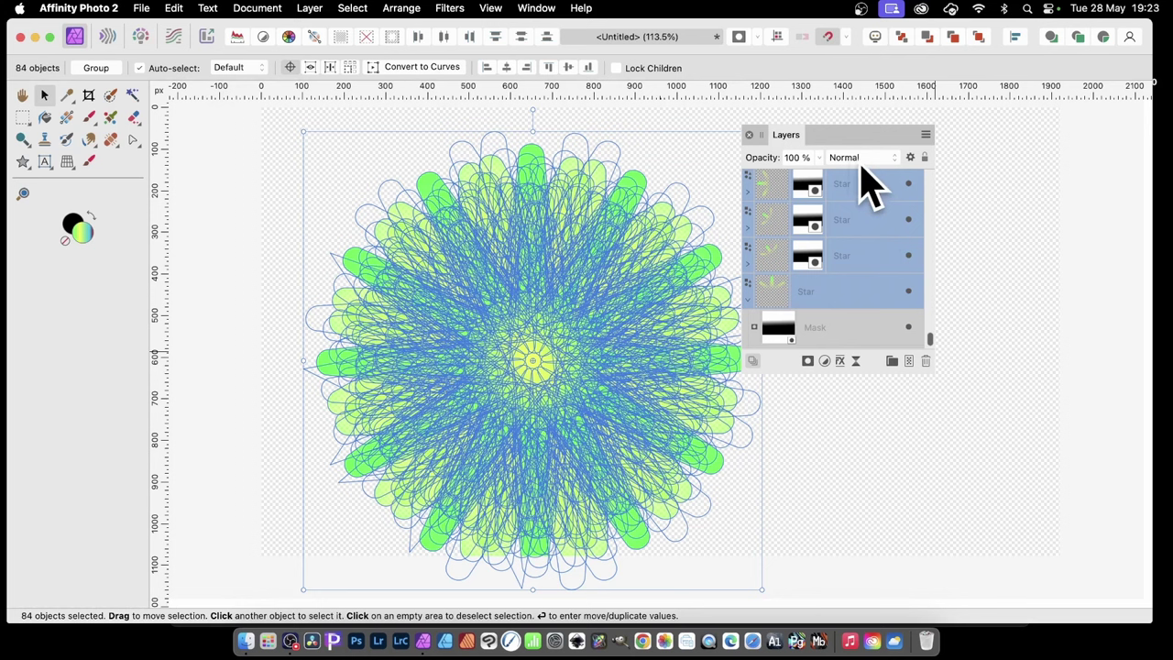
mouse_move(940, 356)
mouse_down()
mouse_move(935, 192)
mouse_move(924, 202)
mouse_move(926, 366)
mouse_up()
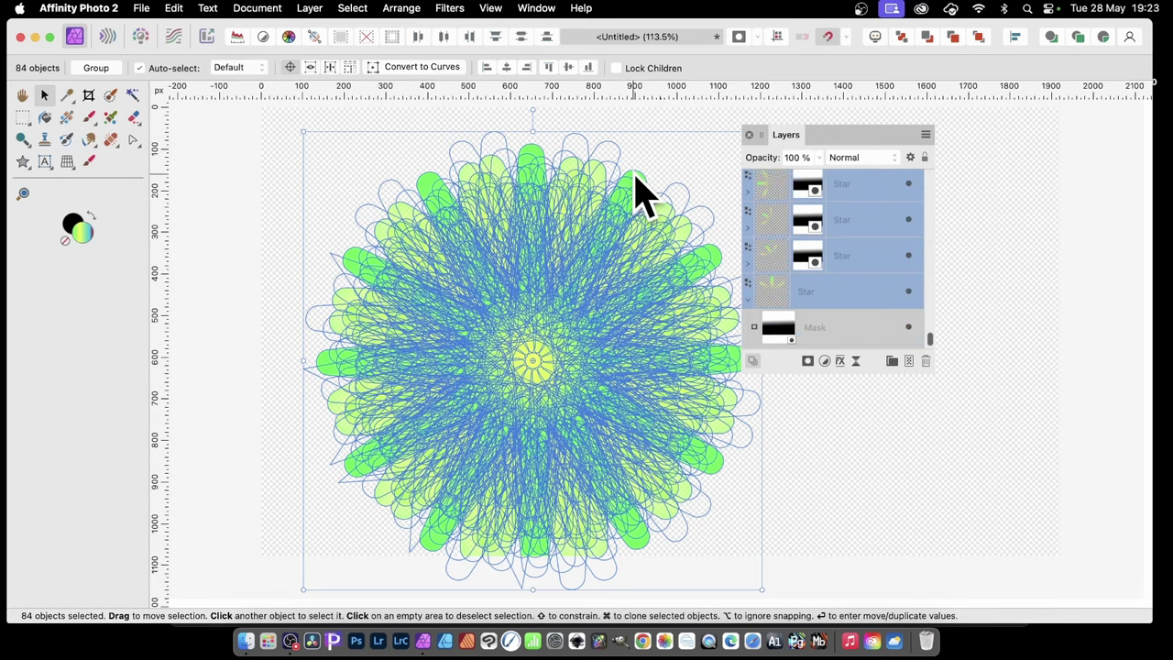
right_click(861, 181)
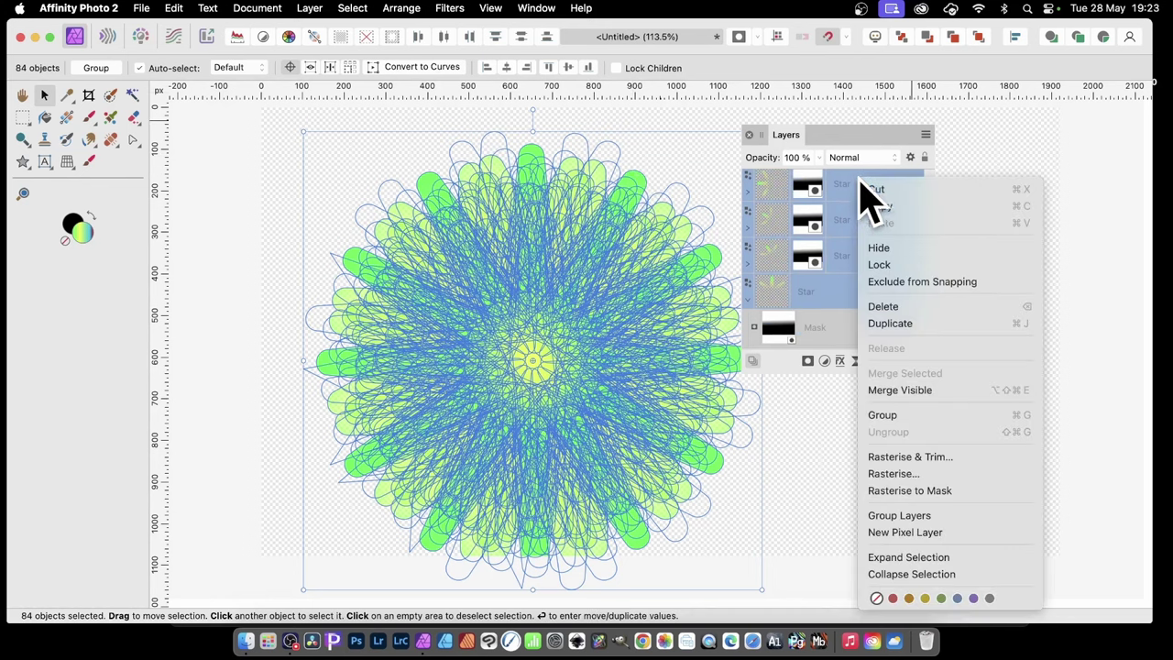
click(893, 417)
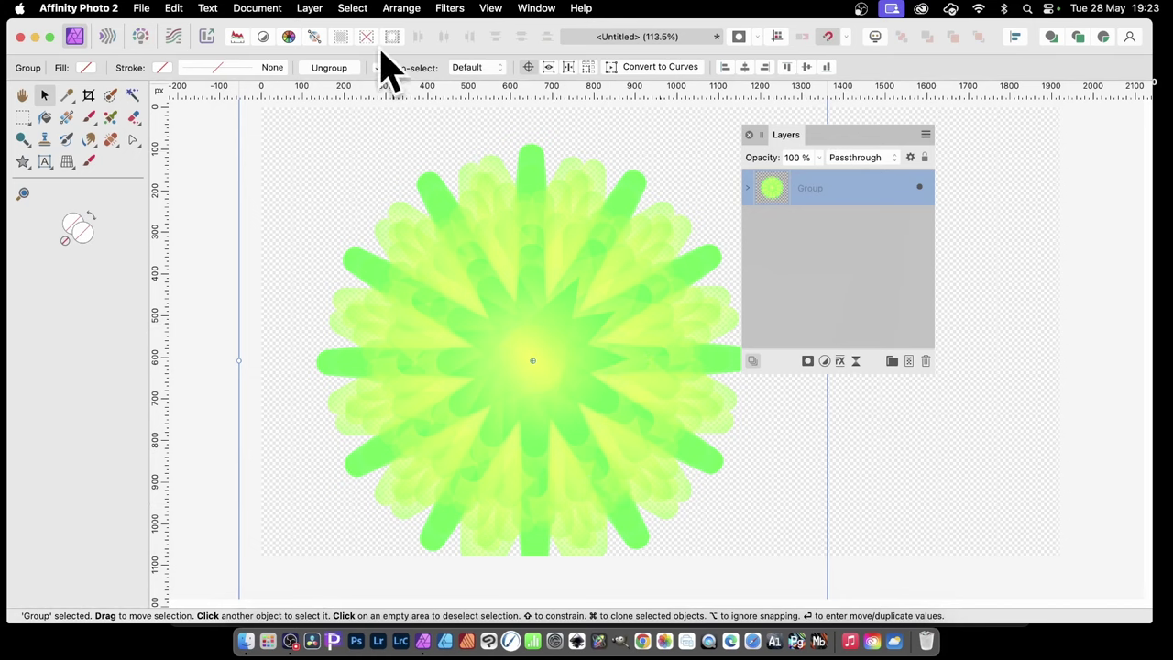
Step: Rasterise the star group into a single Pixel layer and shift it slightly left and up
click(309, 9)
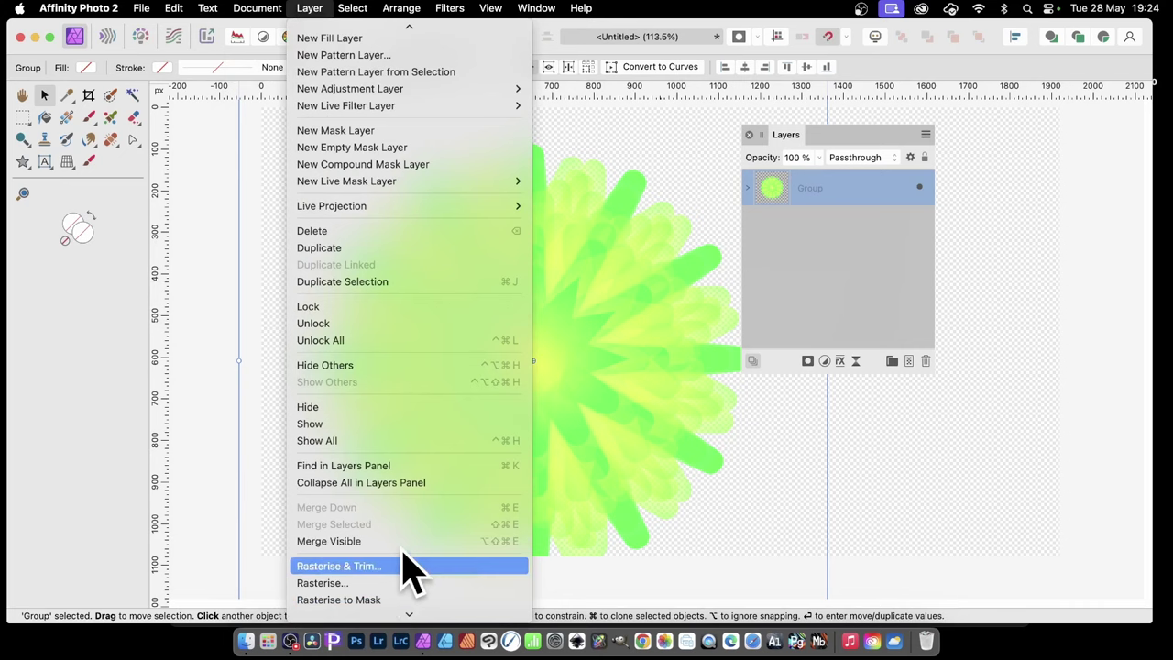
click(409, 584)
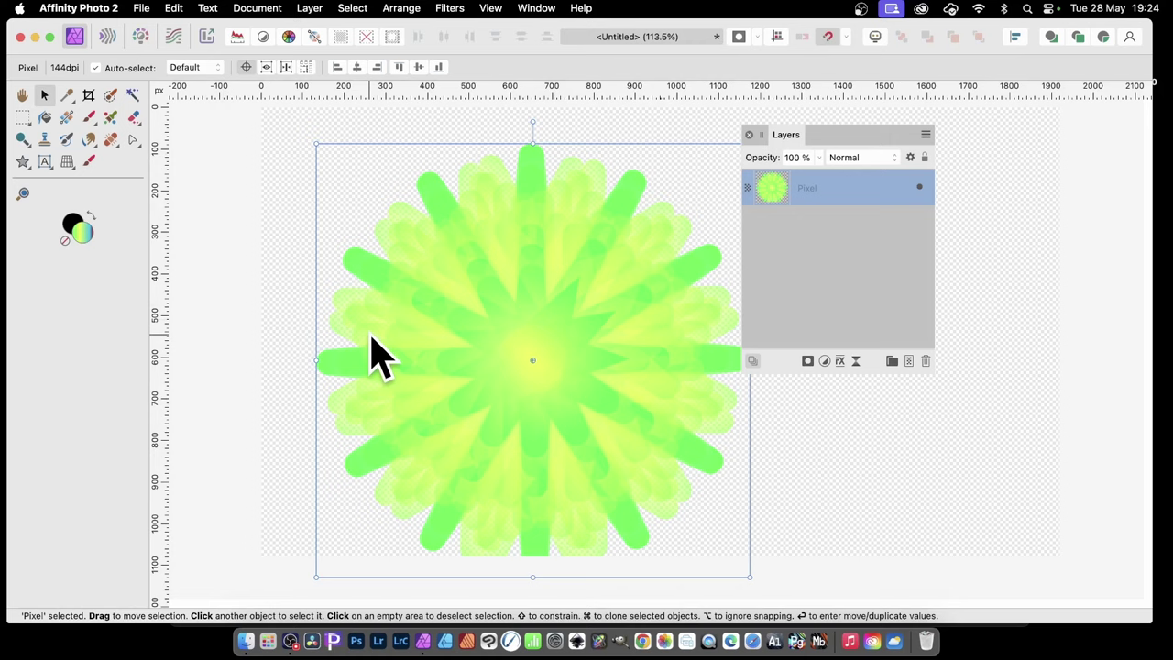
drag(529, 299, 504, 281)
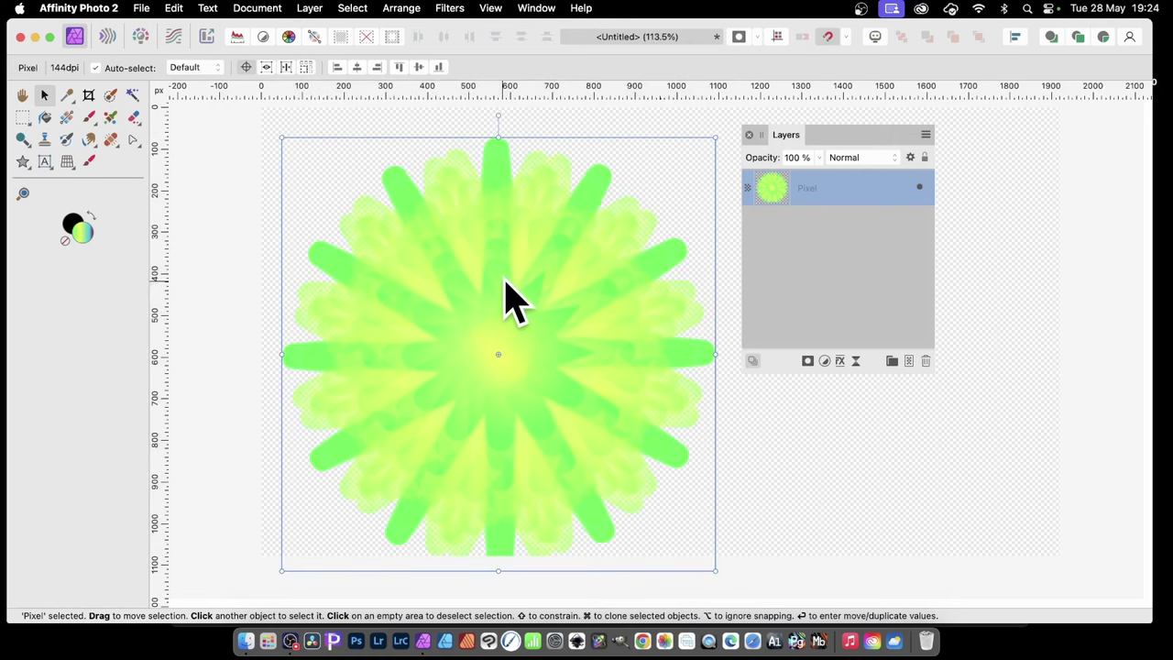
Step: Add a 3D effect with a 9.9 px radius, a linear profile and slight softening
click(839, 361)
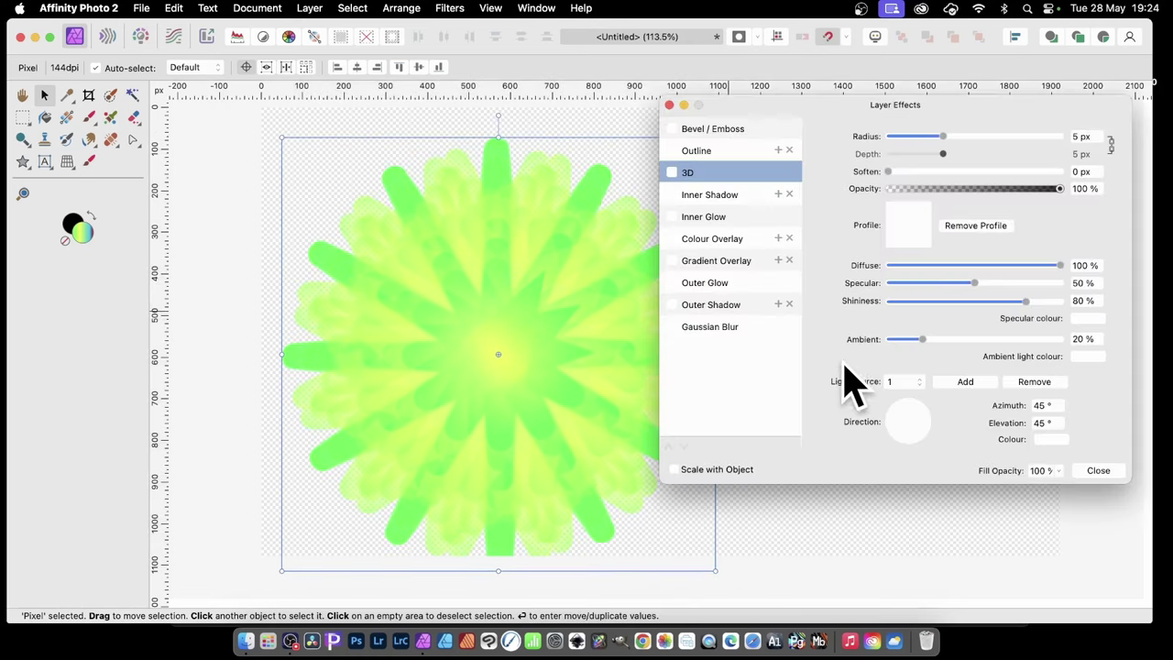
click(672, 172)
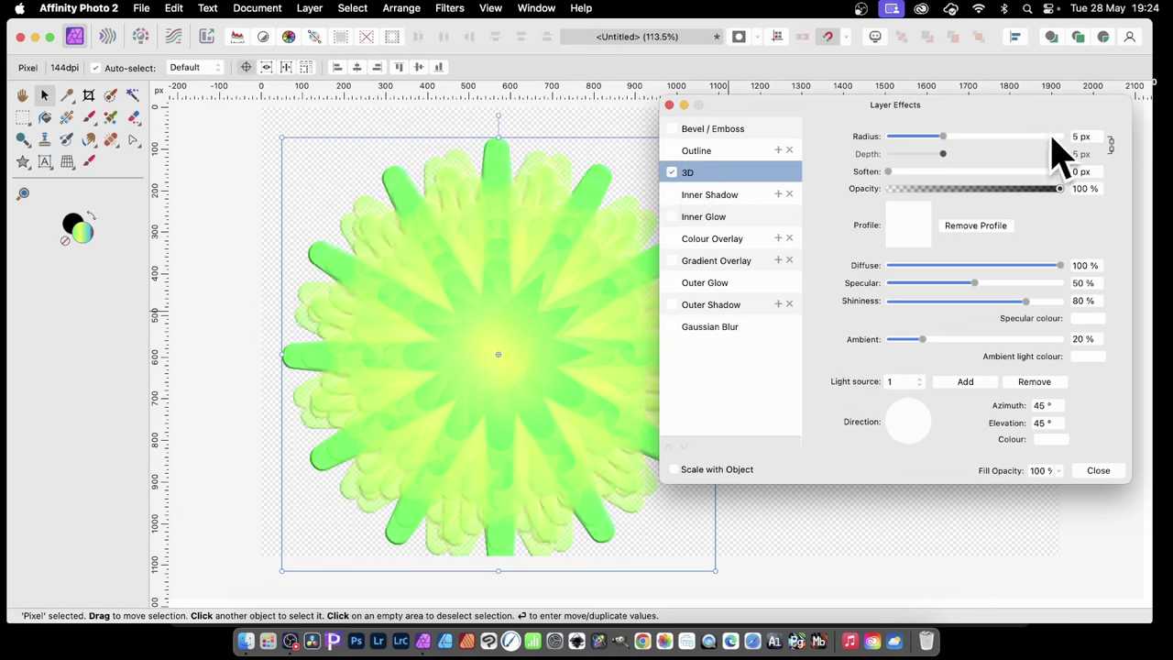
mouse_move(947, 137)
mouse_down()
mouse_move(1035, 142)
mouse_move(962, 140)
mouse_up()
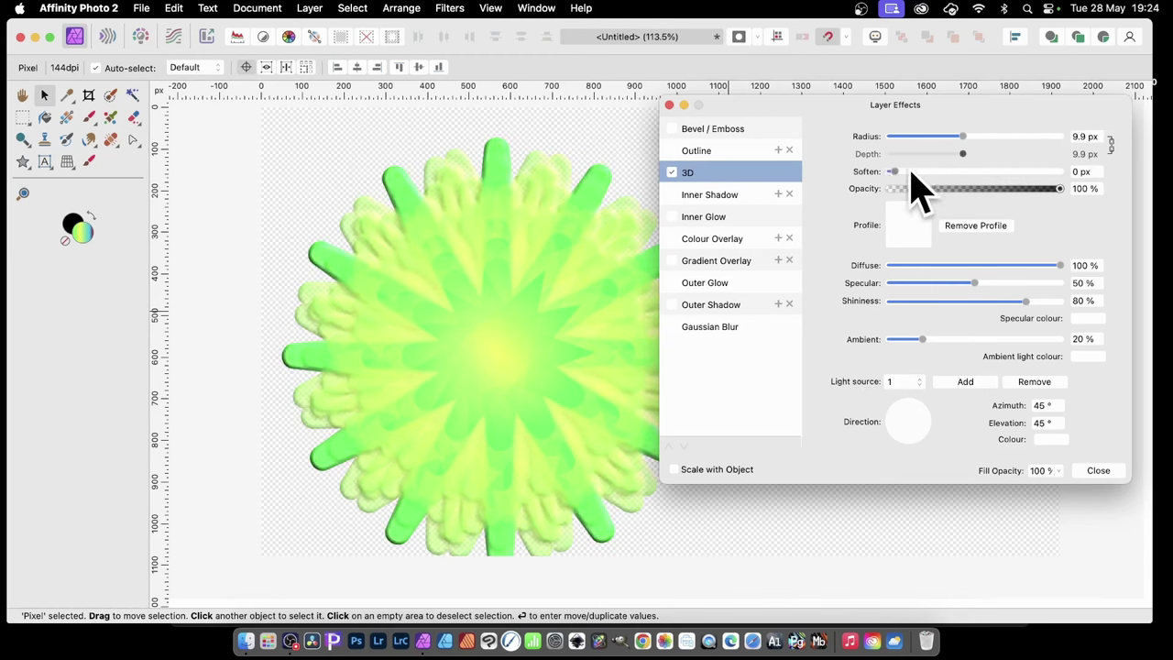
mouse_move(893, 171)
mouse_down()
mouse_move(964, 173)
mouse_move(885, 175)
mouse_up()
click(911, 231)
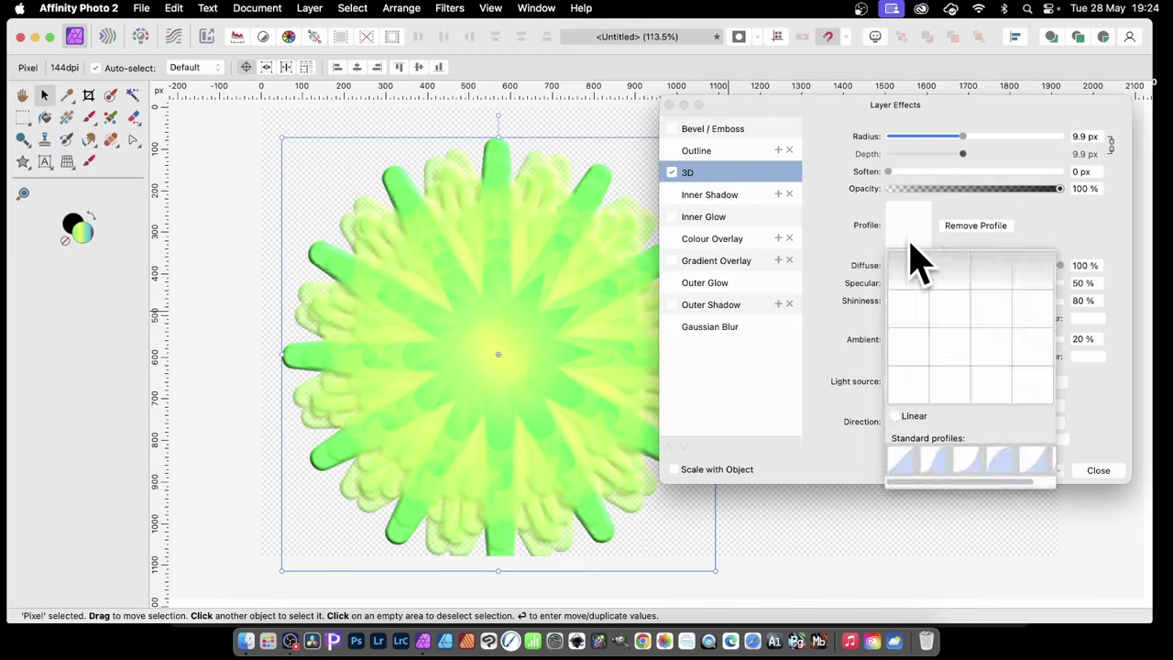
click(993, 463)
click(977, 460)
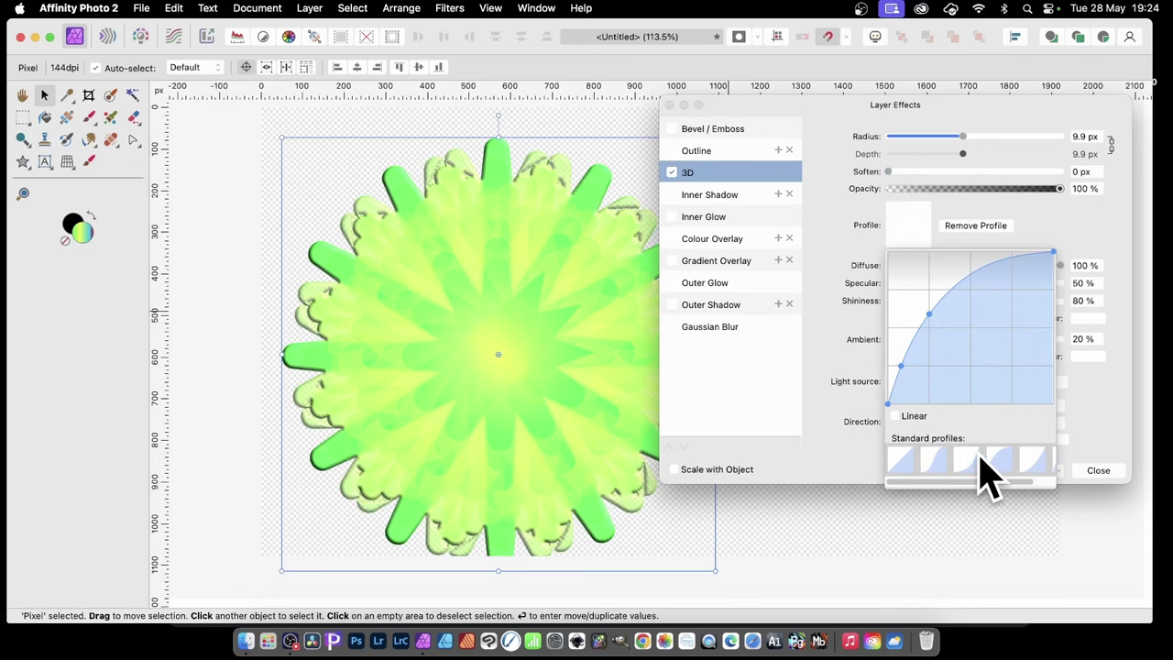
click(944, 463)
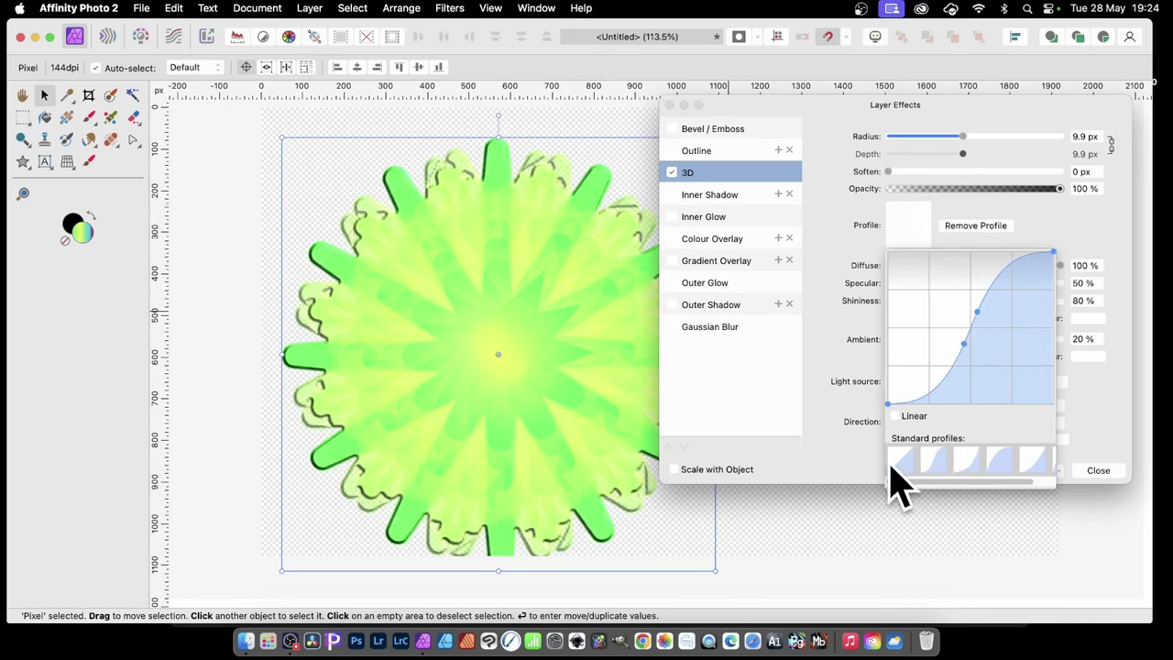
click(907, 463)
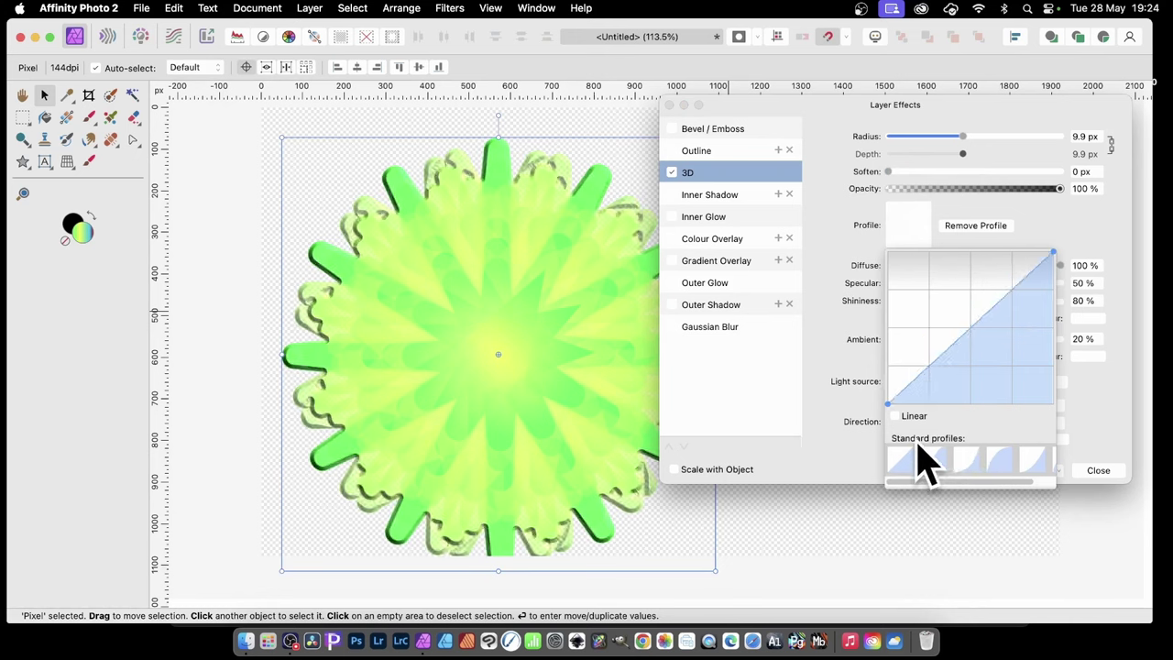
click(837, 223)
mouse_move(888, 172)
mouse_down()
mouse_move(923, 173)
mouse_move(905, 173)
mouse_up()
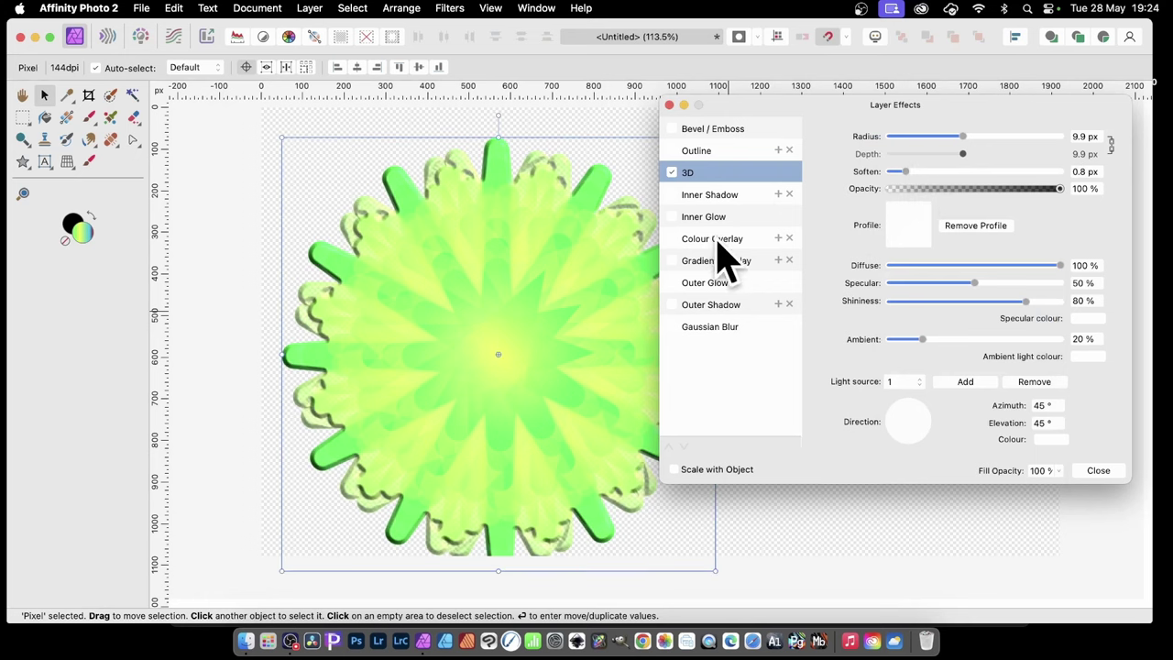
Step: Add a Pillow Bevel/Emboss effect and adjust its lighting direction
click(704, 129)
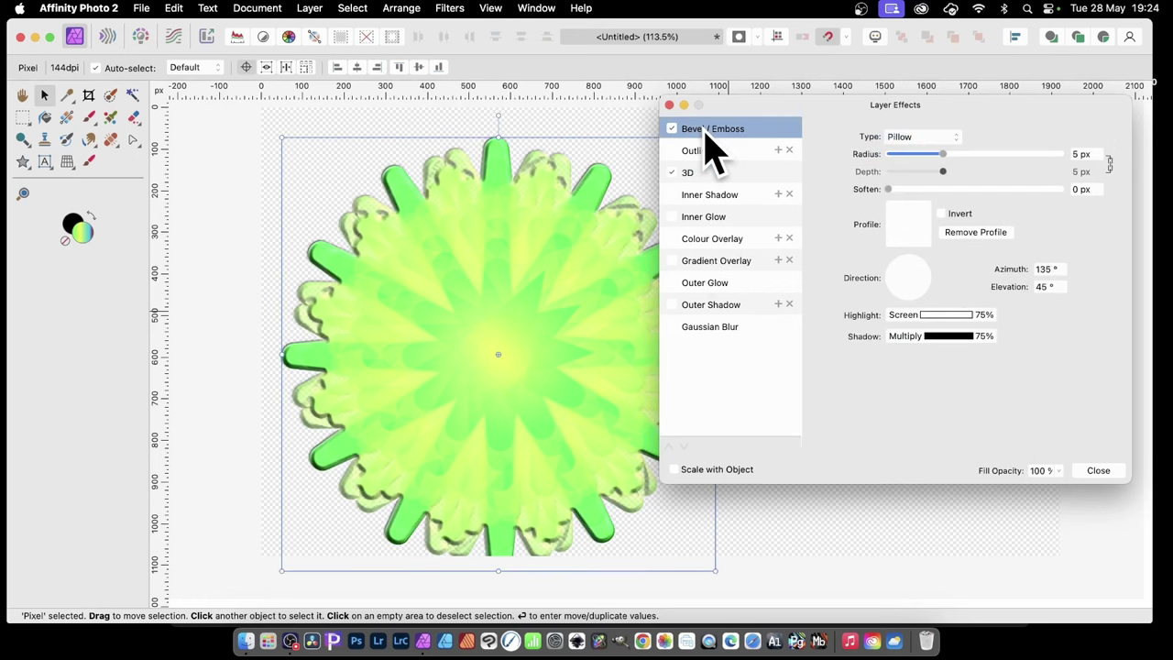
drag(929, 273, 898, 262)
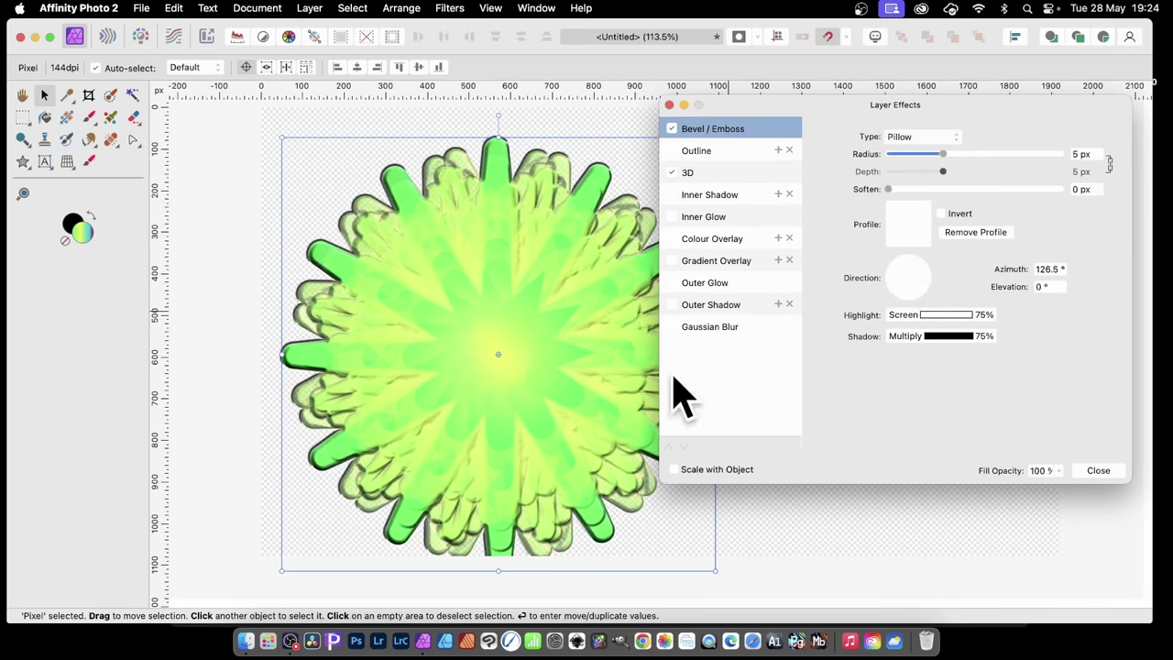
click(1099, 472)
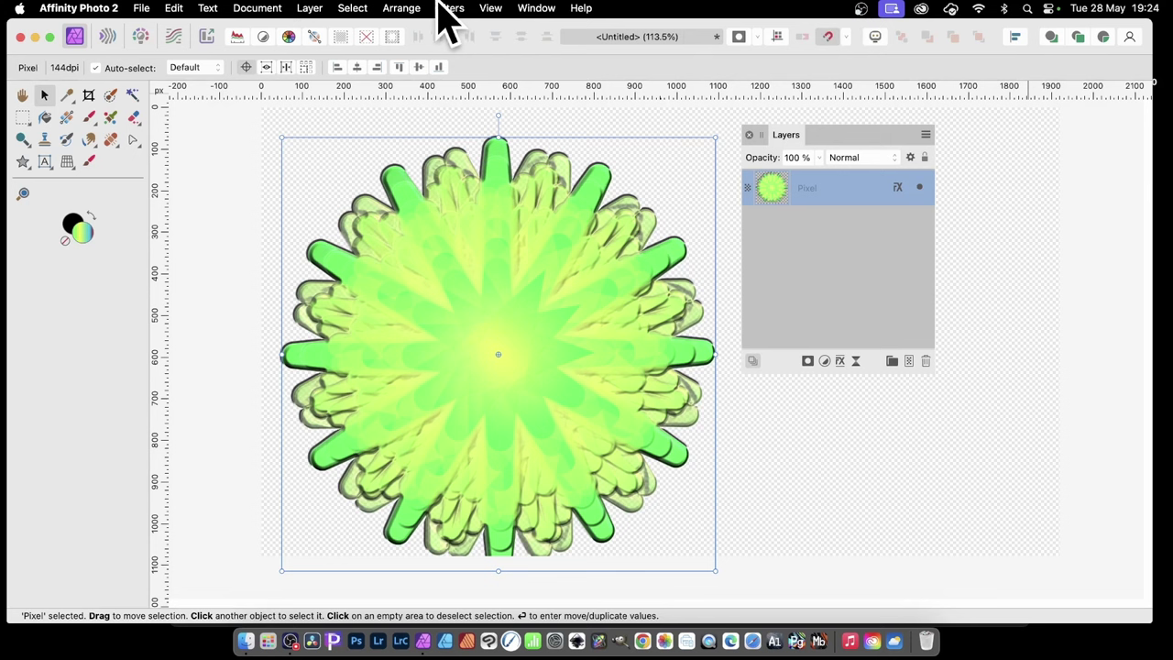
key(Return)
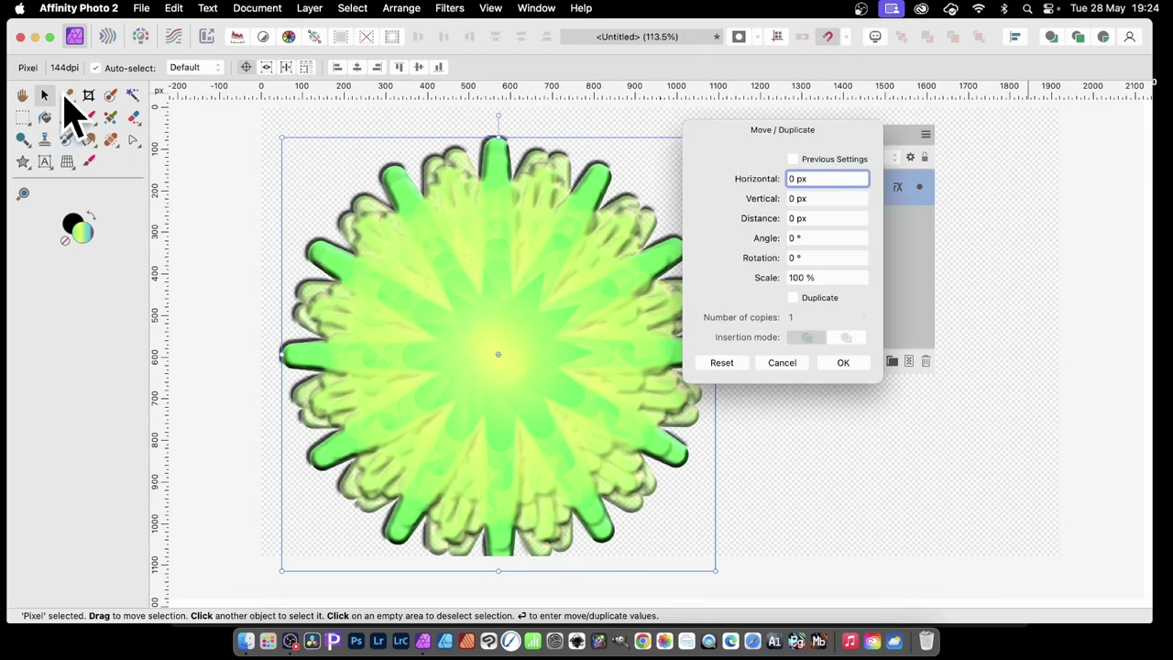
click(799, 302)
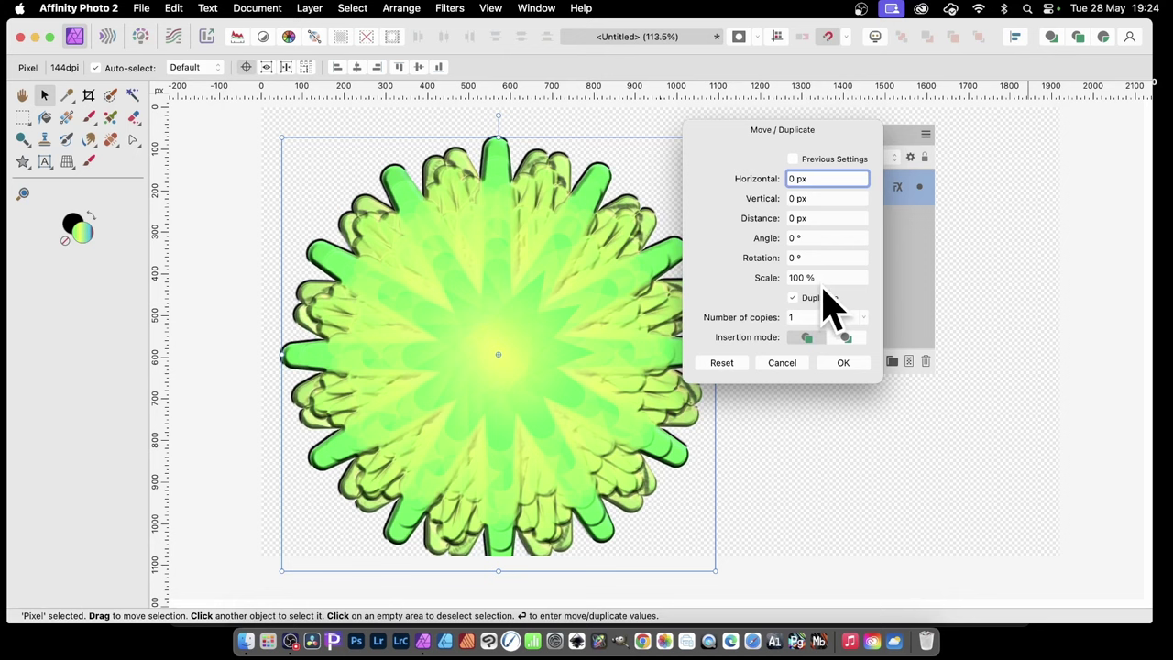
drag(778, 280, 770, 335)
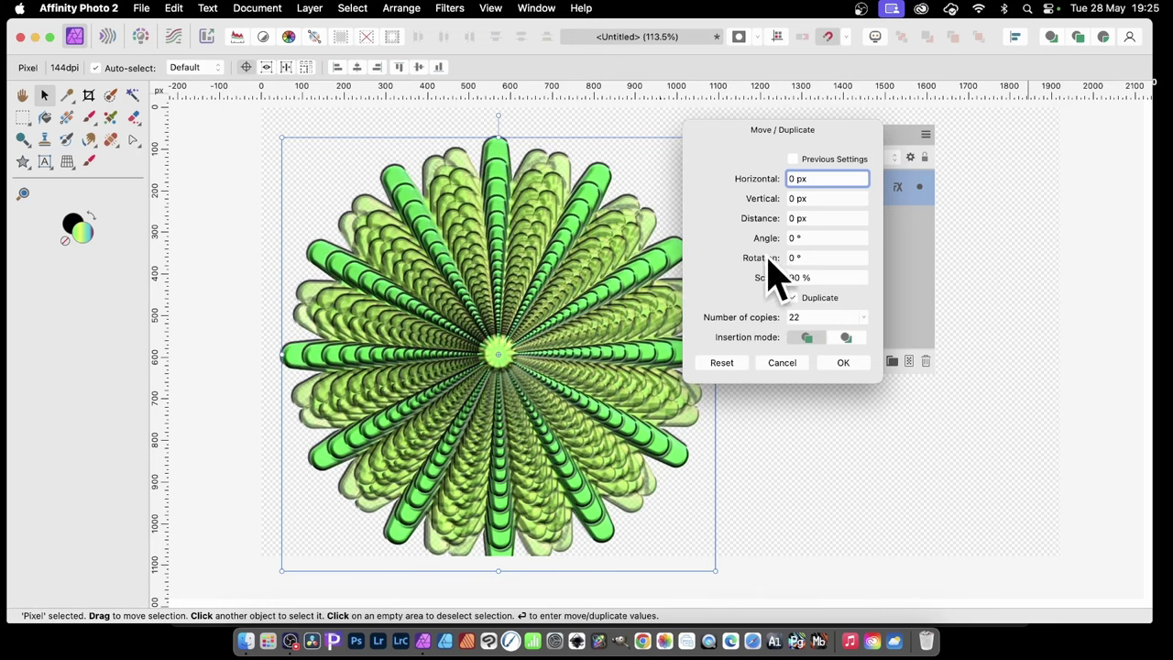
drag(768, 259, 778, 259)
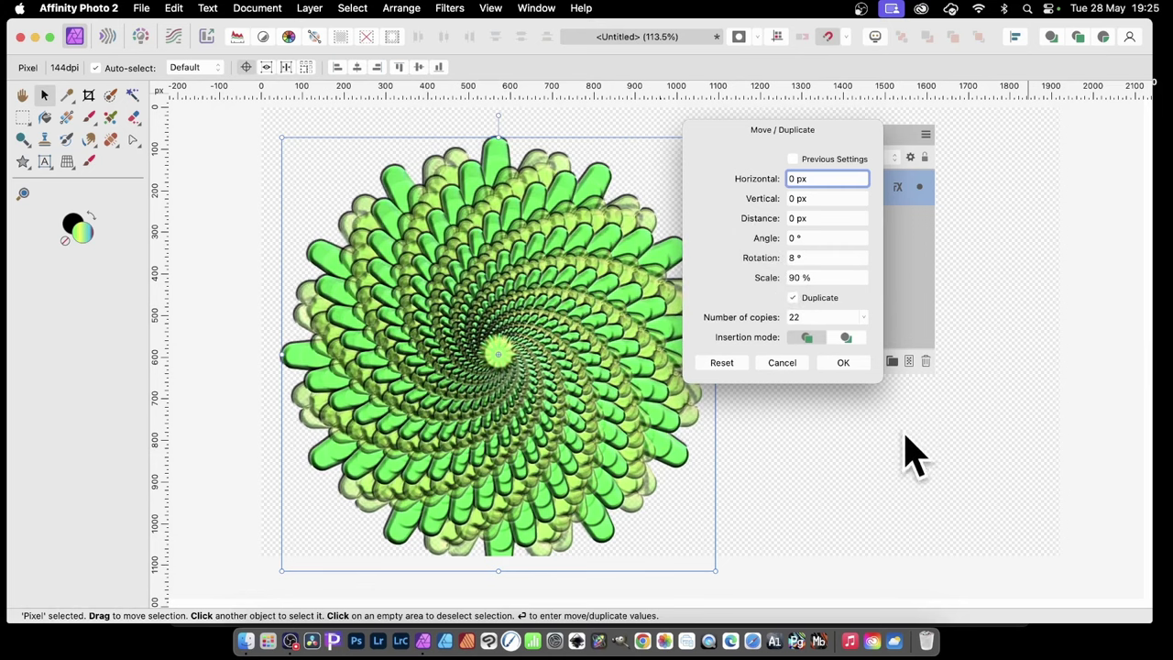
click(782, 362)
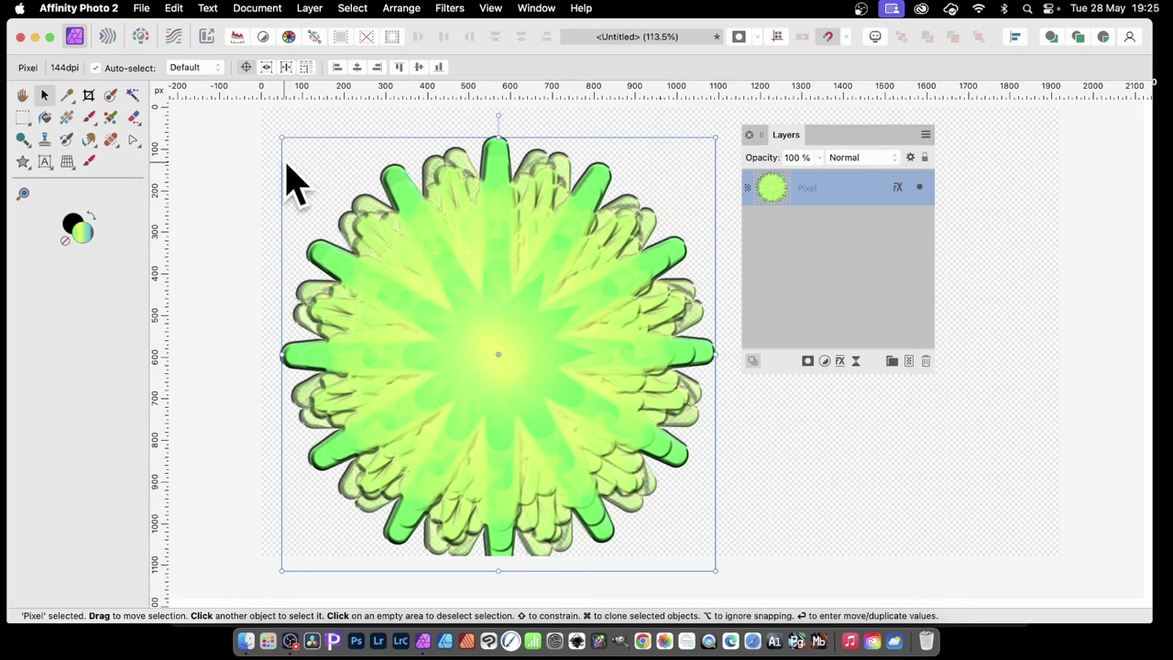
Step: Resize the embossed flower to about 952 px square, reposition it, and keep Normal blending
drag(283, 138, 387, 242)
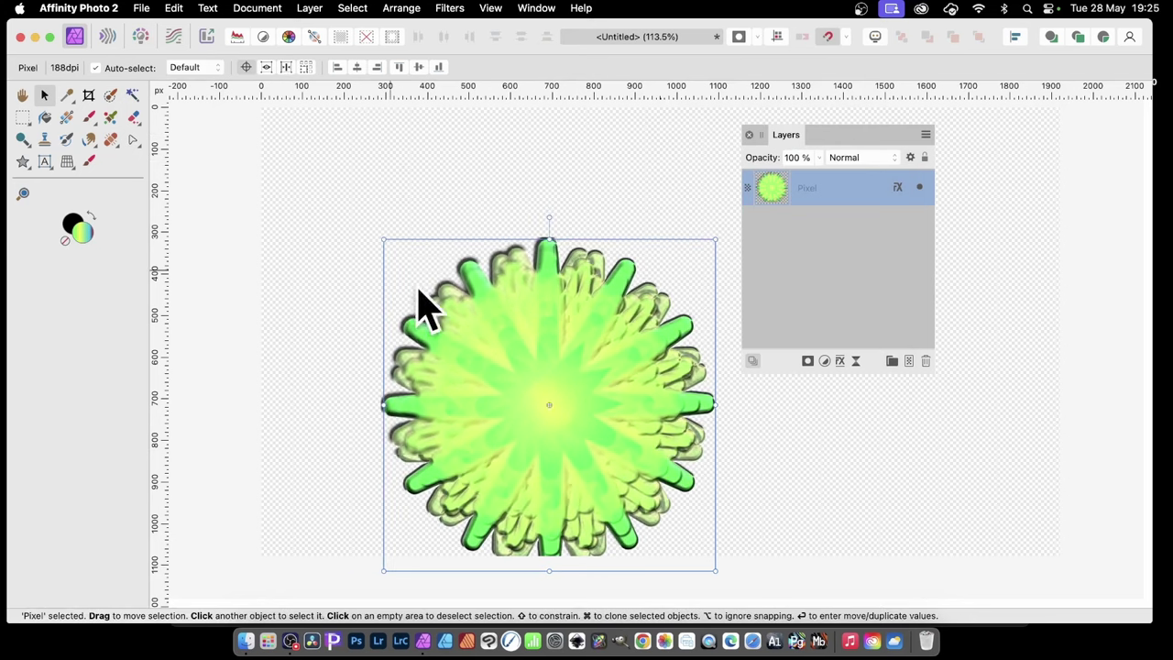
drag(558, 411, 550, 331)
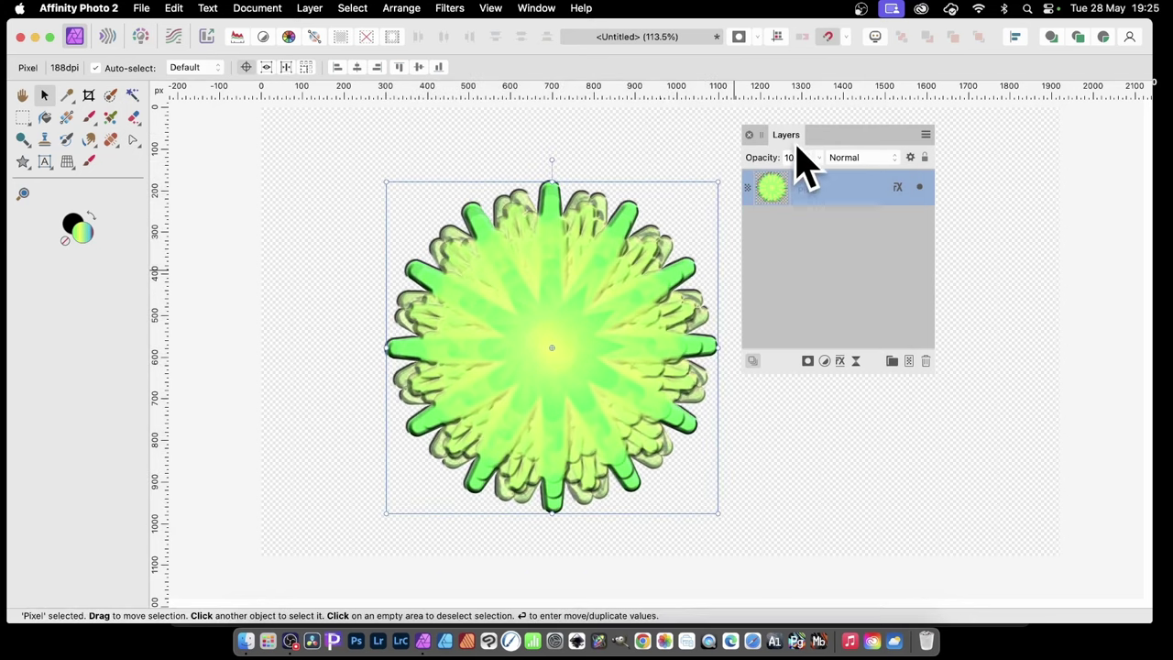
drag(796, 137, 927, 152)
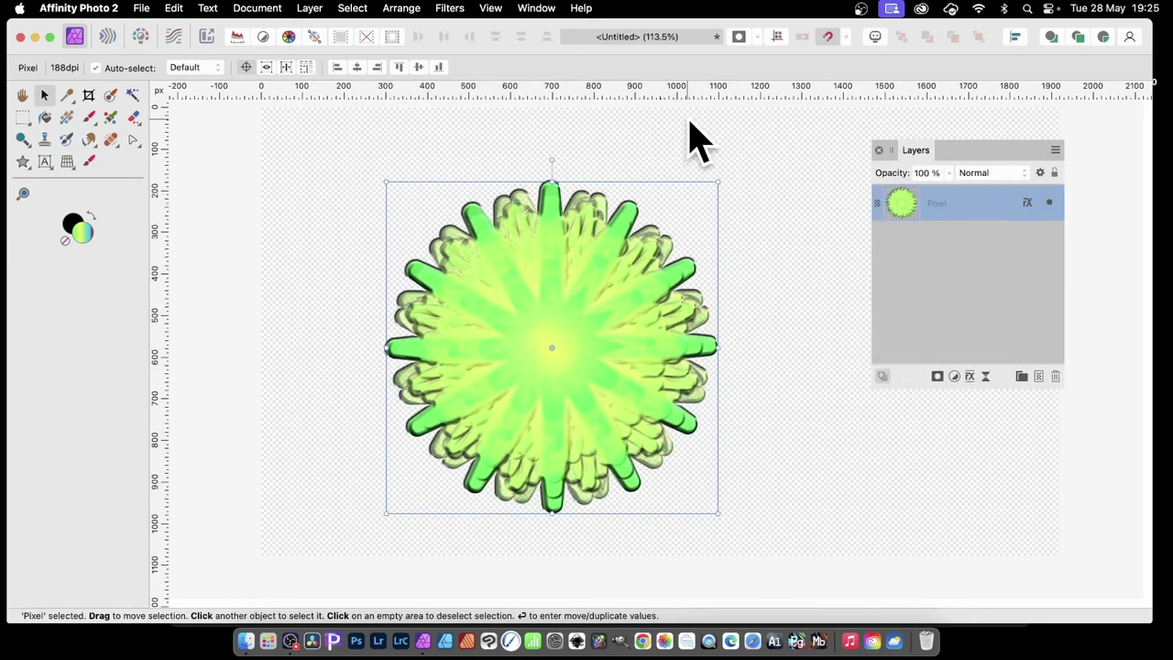
click(985, 176)
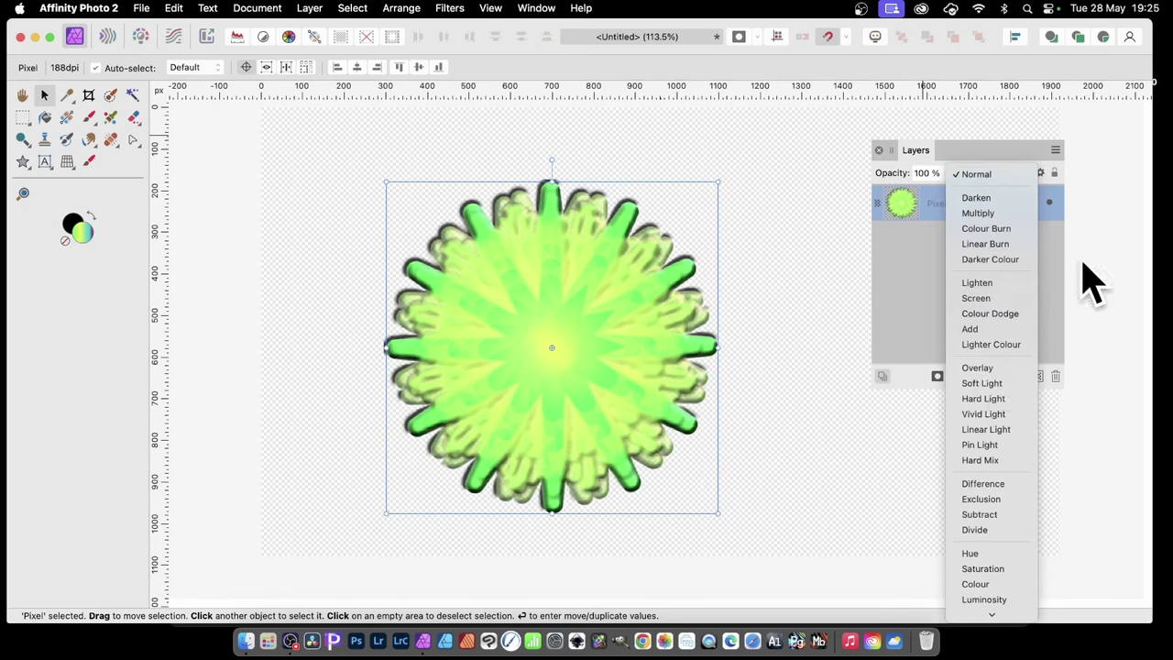
click(819, 236)
mouse_move(563, 275)
mouse_down()
mouse_move(555, 230)
mouse_move(553, 263)
mouse_up()
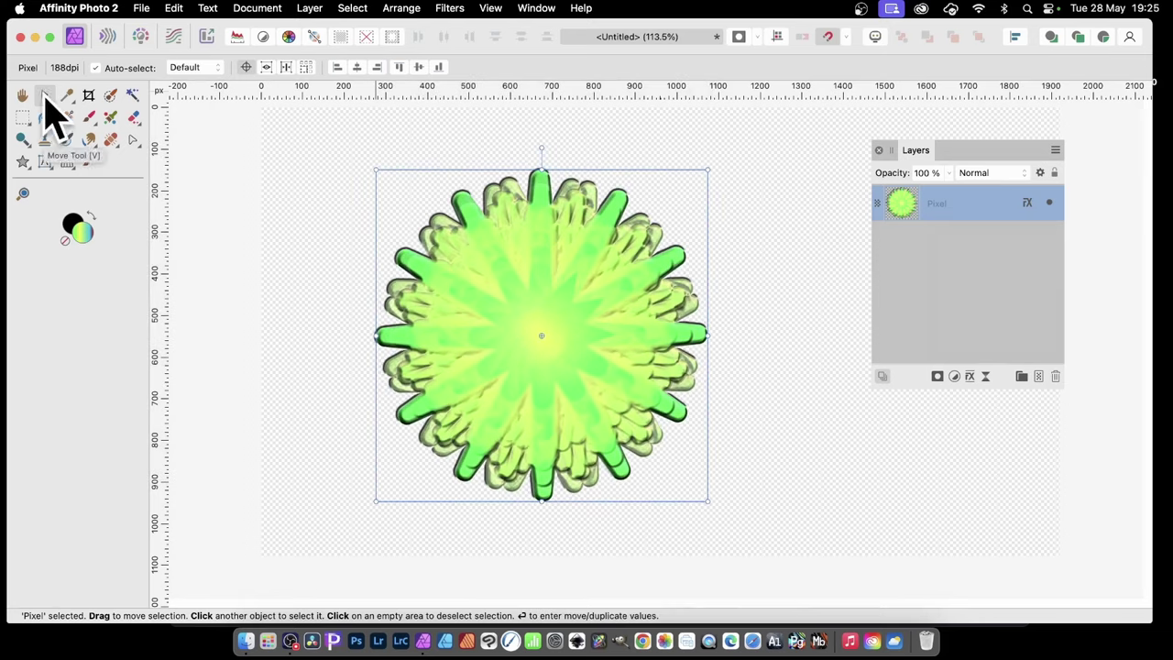
Step: Open the Deform filter on the burst layer and move its settings panel aside
click(451, 9)
mouse_move(476, 64)
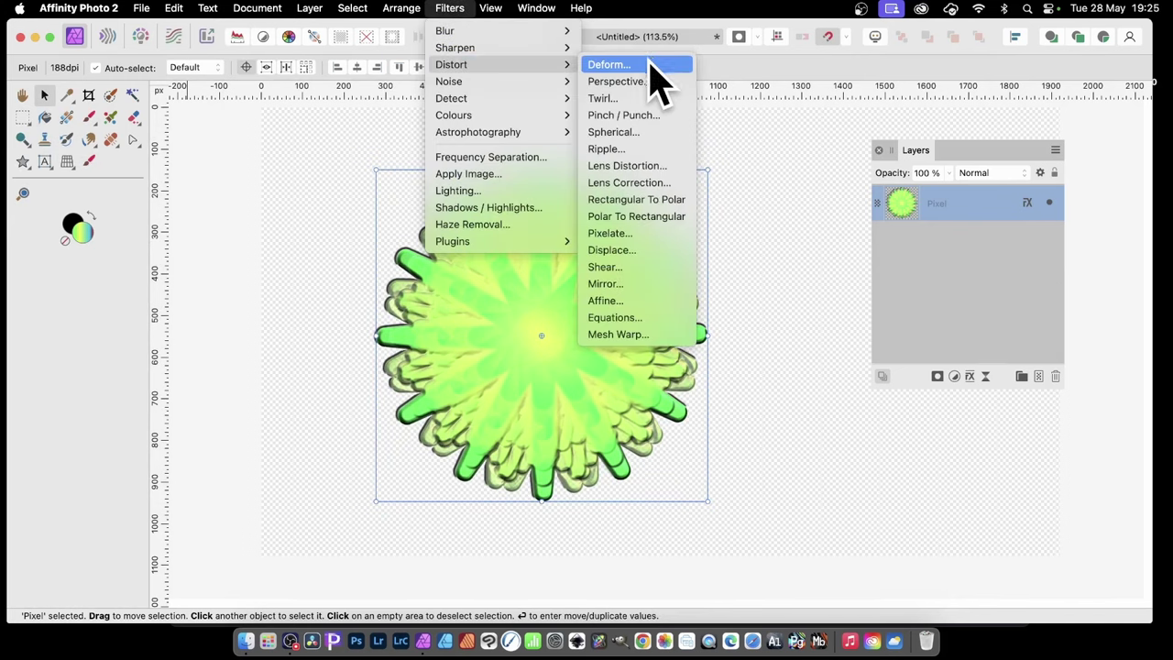
click(654, 64)
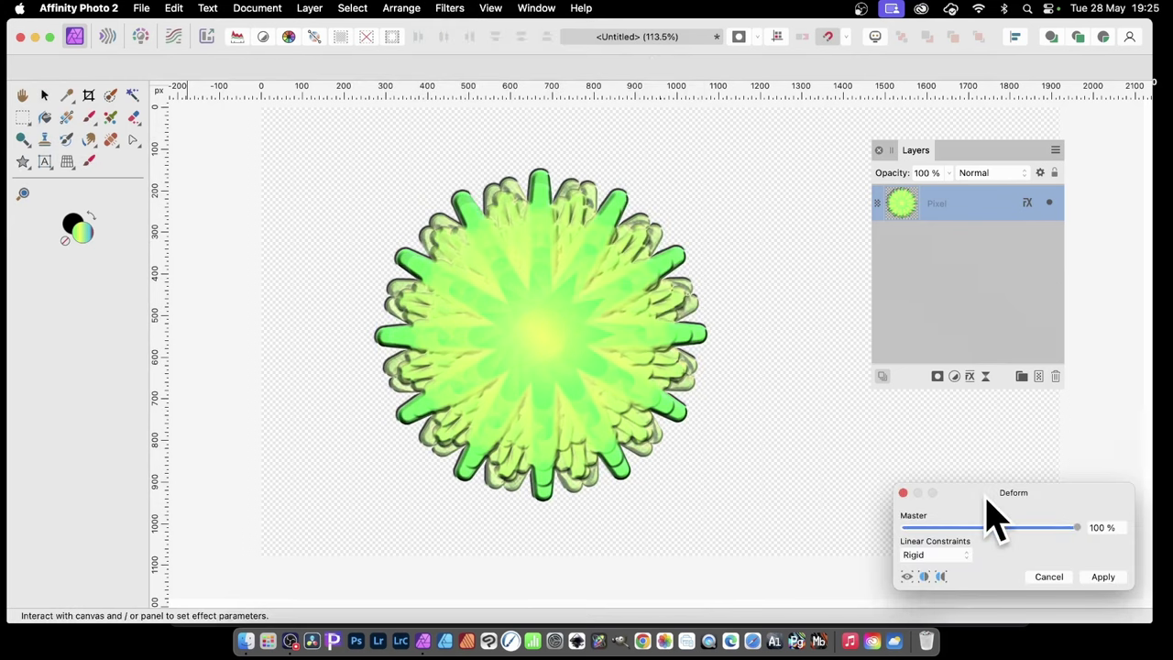
drag(985, 502, 684, 202)
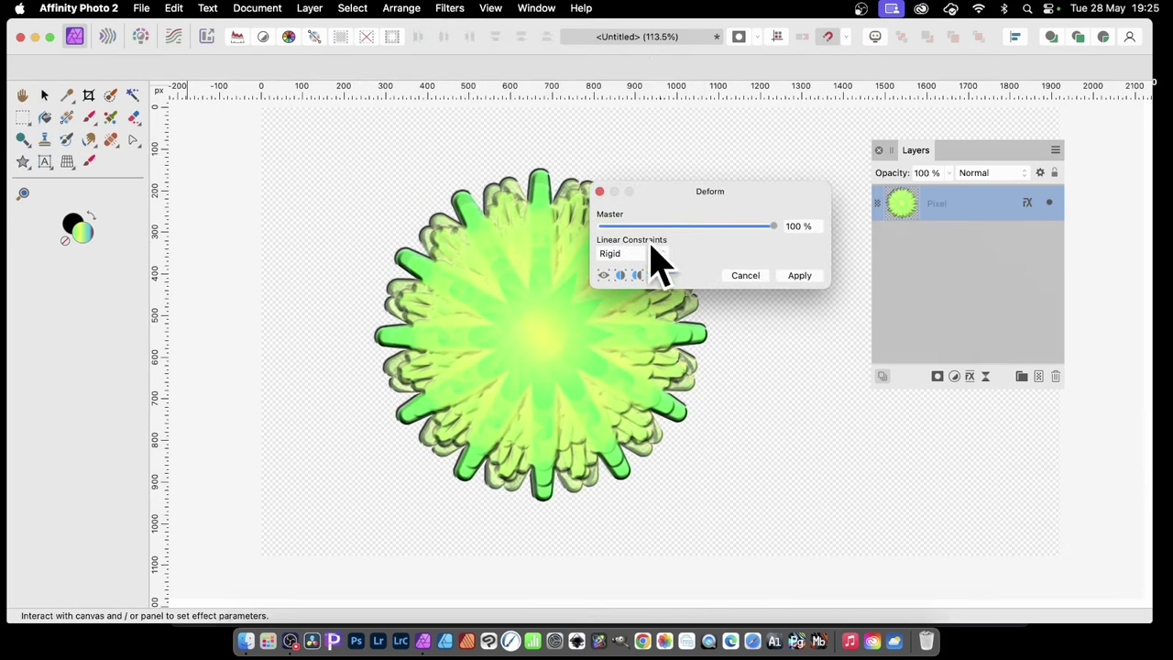
Step: Place Deform pins all around the burst's inner ring
click(455, 249)
click(429, 303)
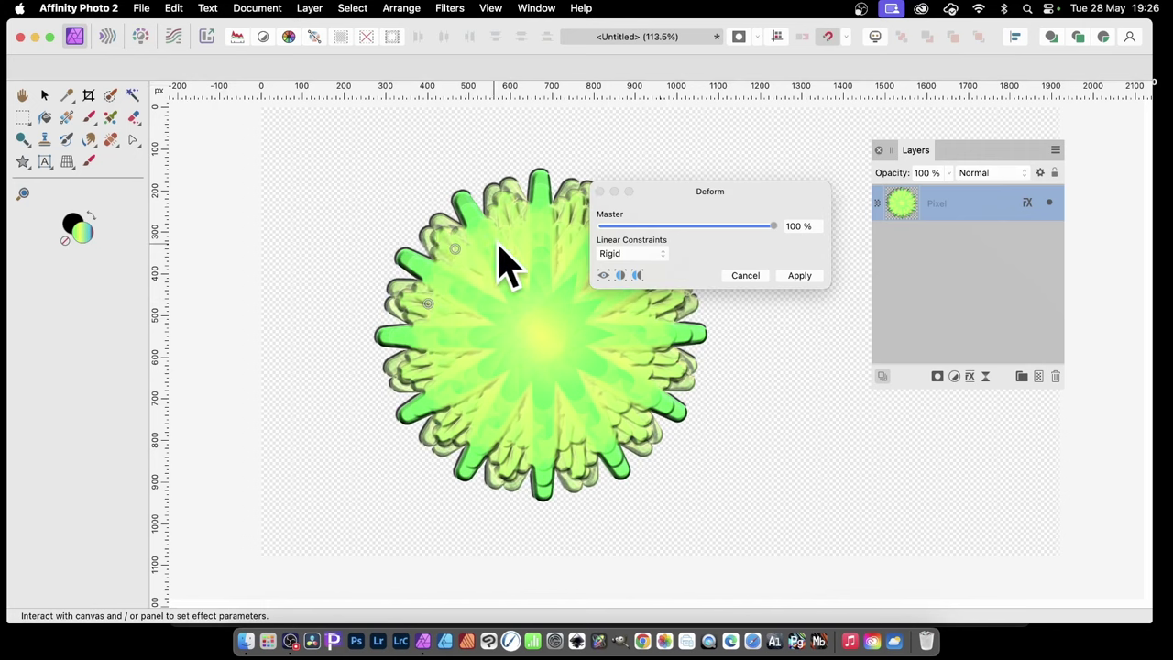
click(437, 358)
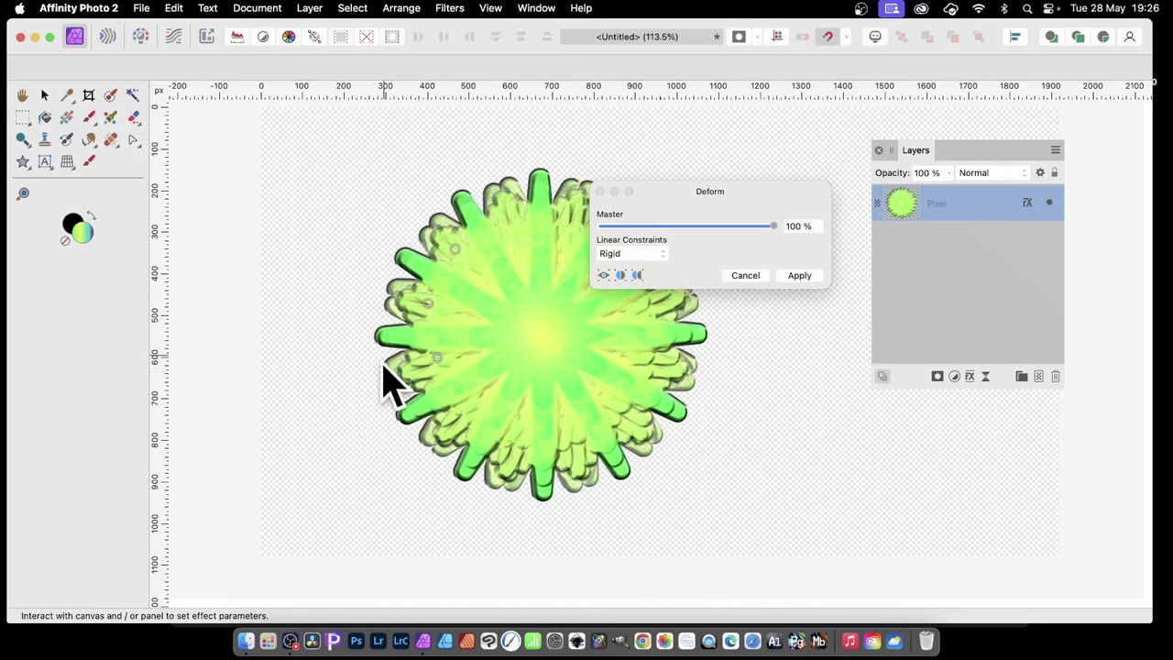
click(466, 417)
click(515, 444)
click(567, 442)
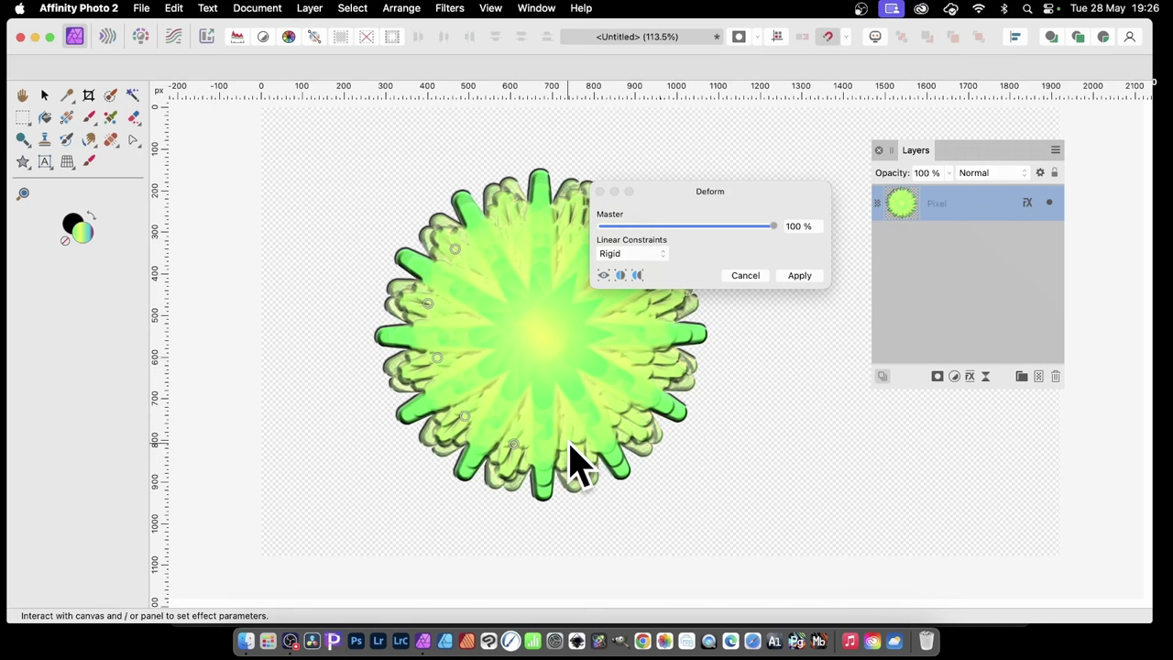
click(617, 412)
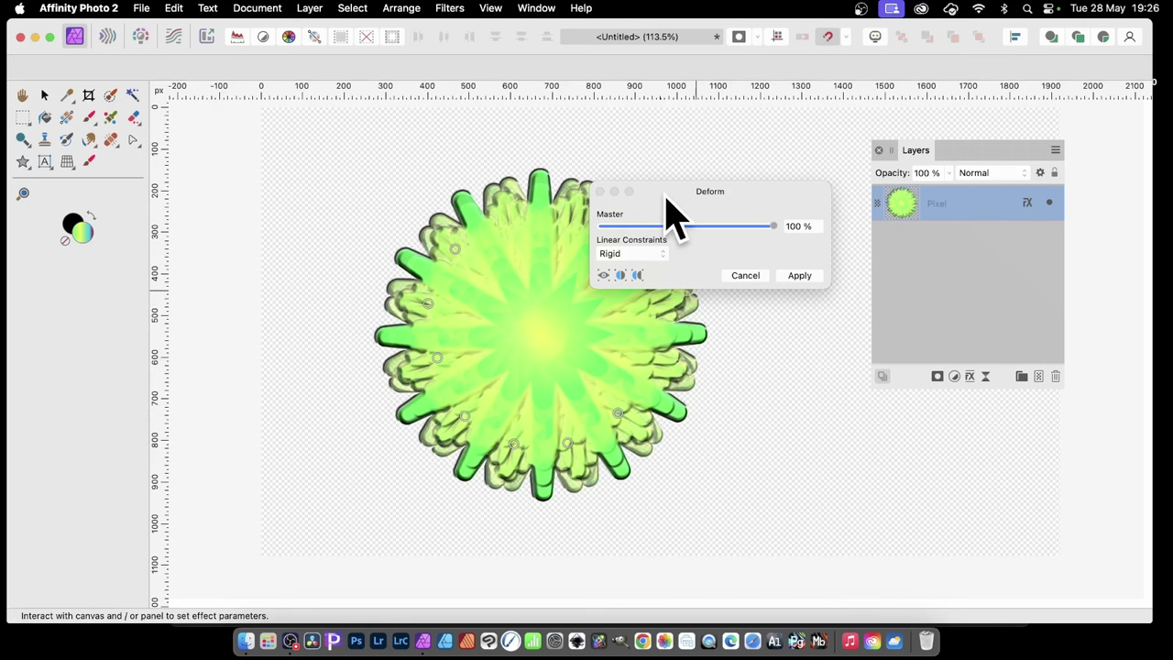
drag(669, 194, 790, 166)
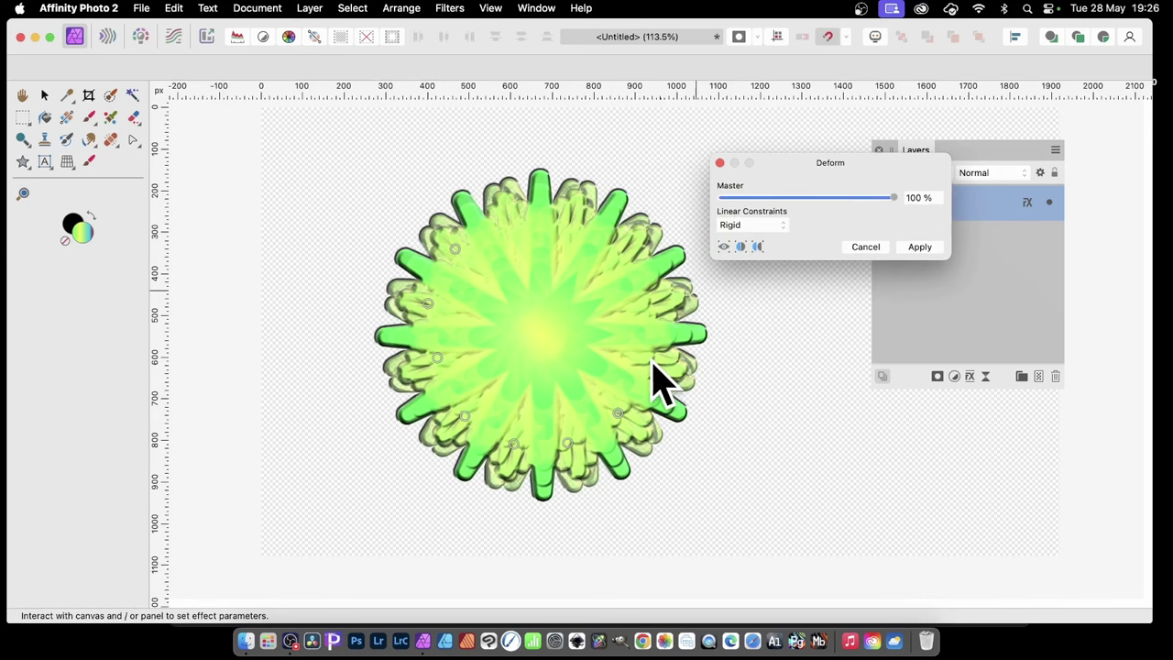
click(651, 363)
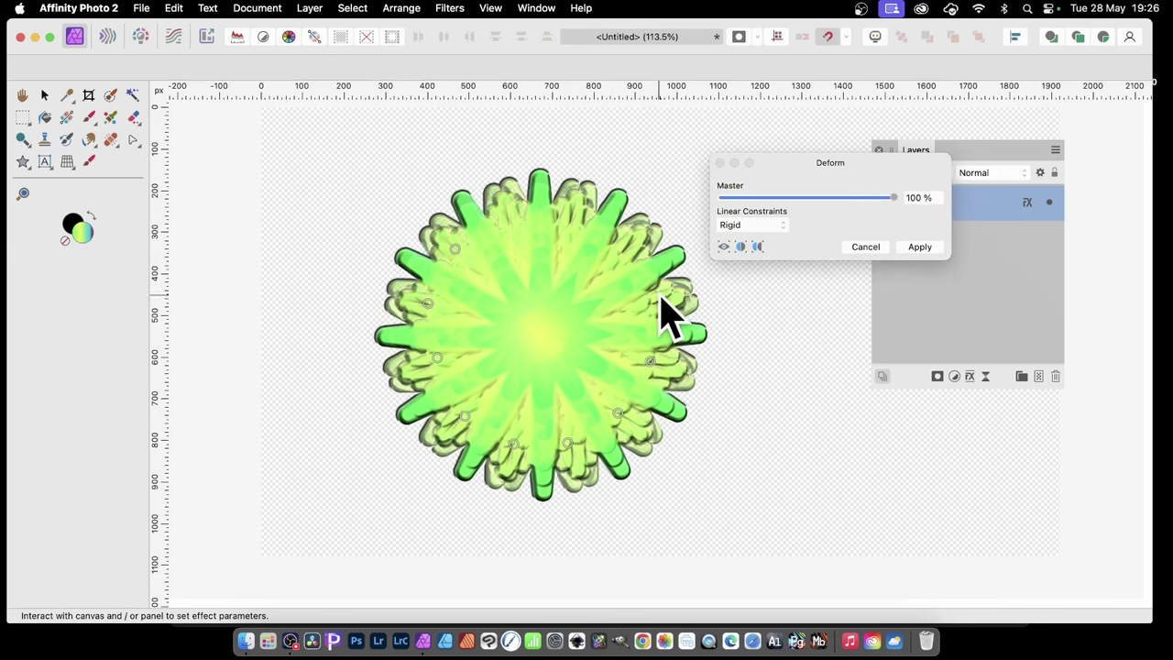
click(627, 245)
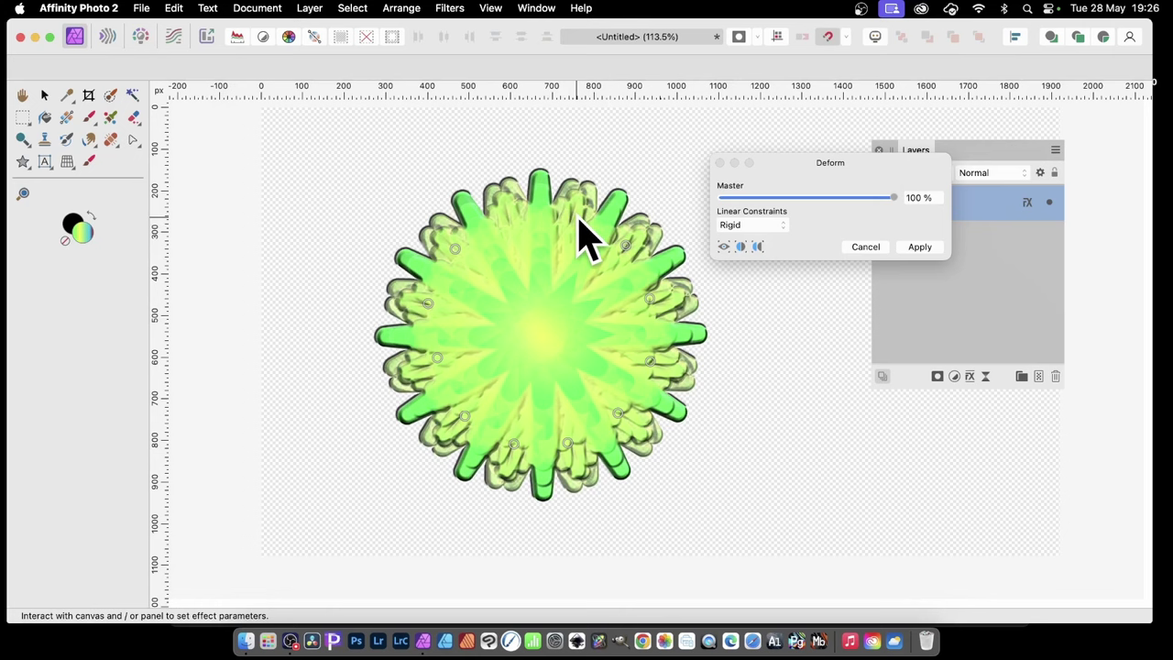
click(578, 219)
click(509, 216)
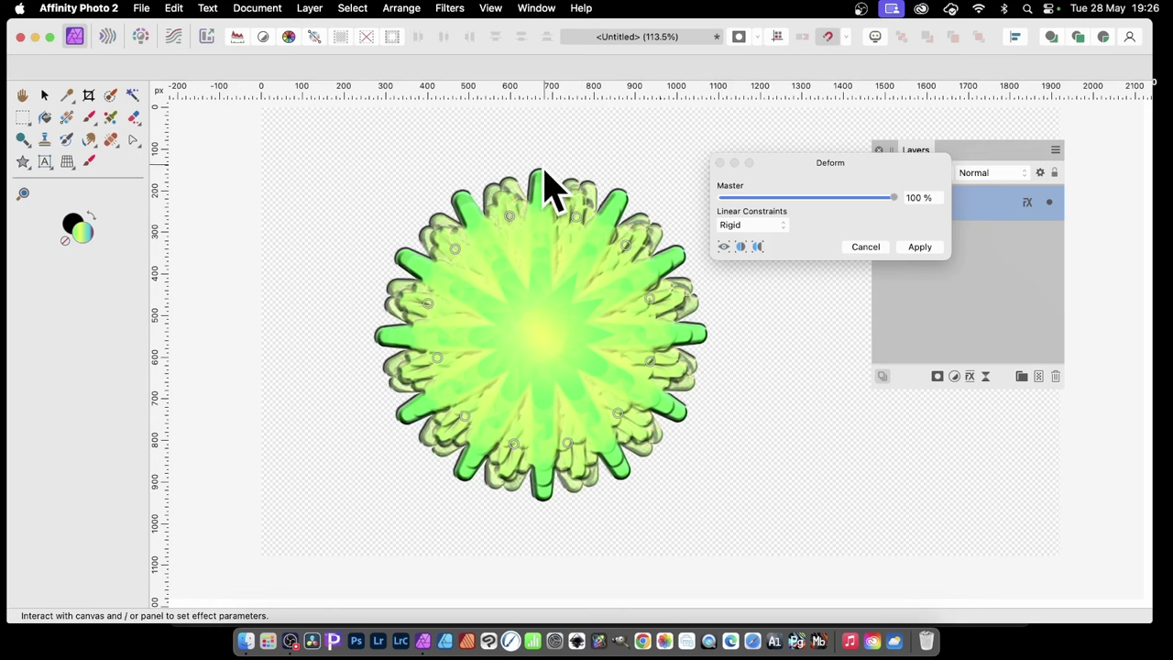
Step: Place Deform pins on the tips of the burst's spikes
click(542, 175)
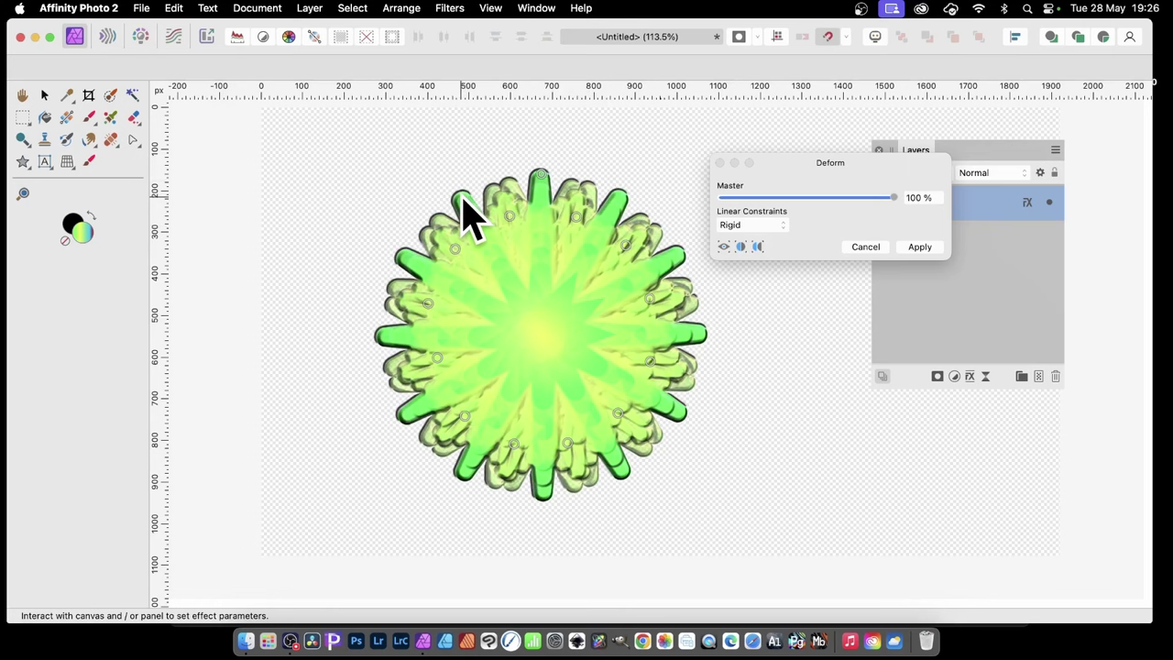
click(461, 196)
click(397, 257)
click(382, 336)
click(405, 414)
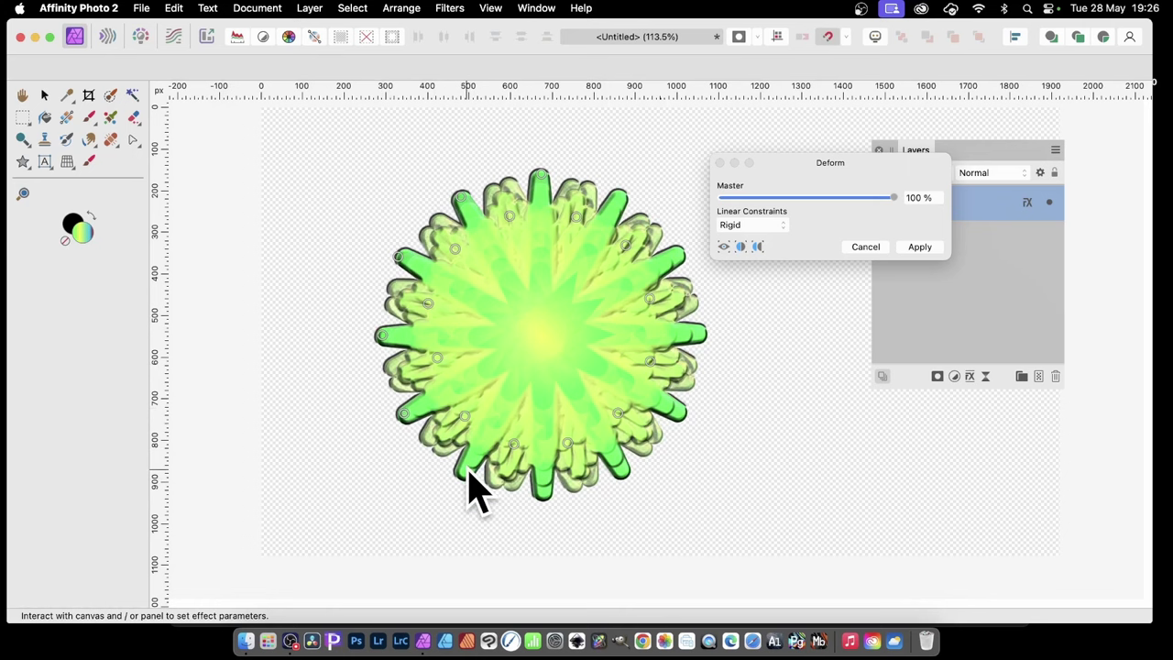
click(465, 474)
click(543, 494)
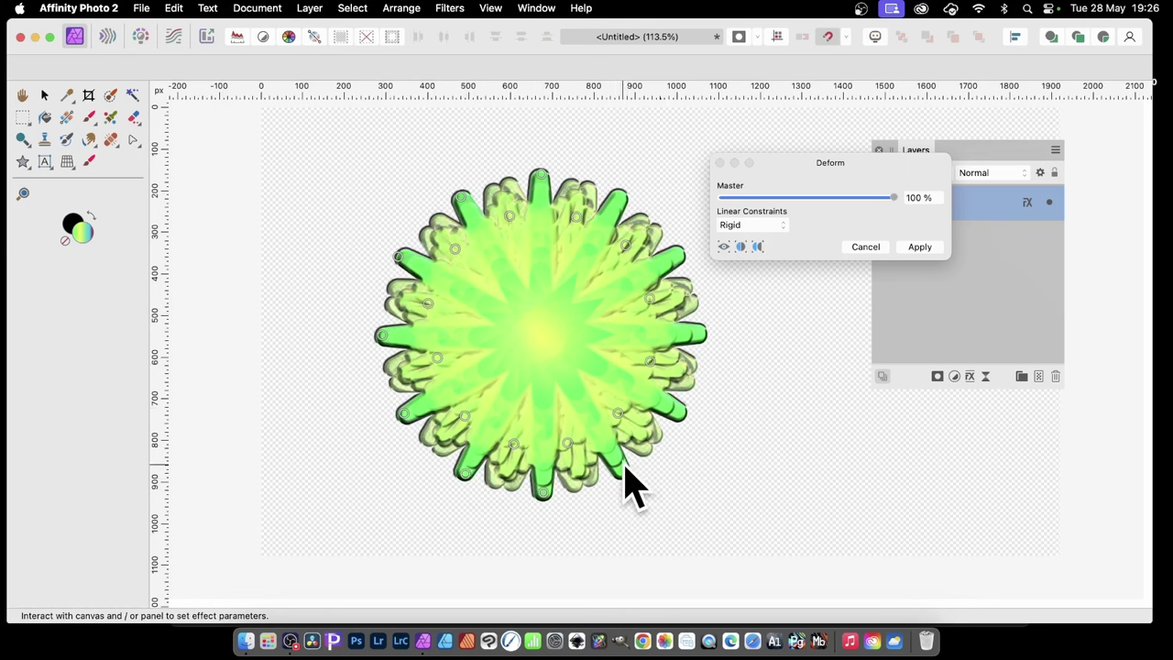
click(623, 472)
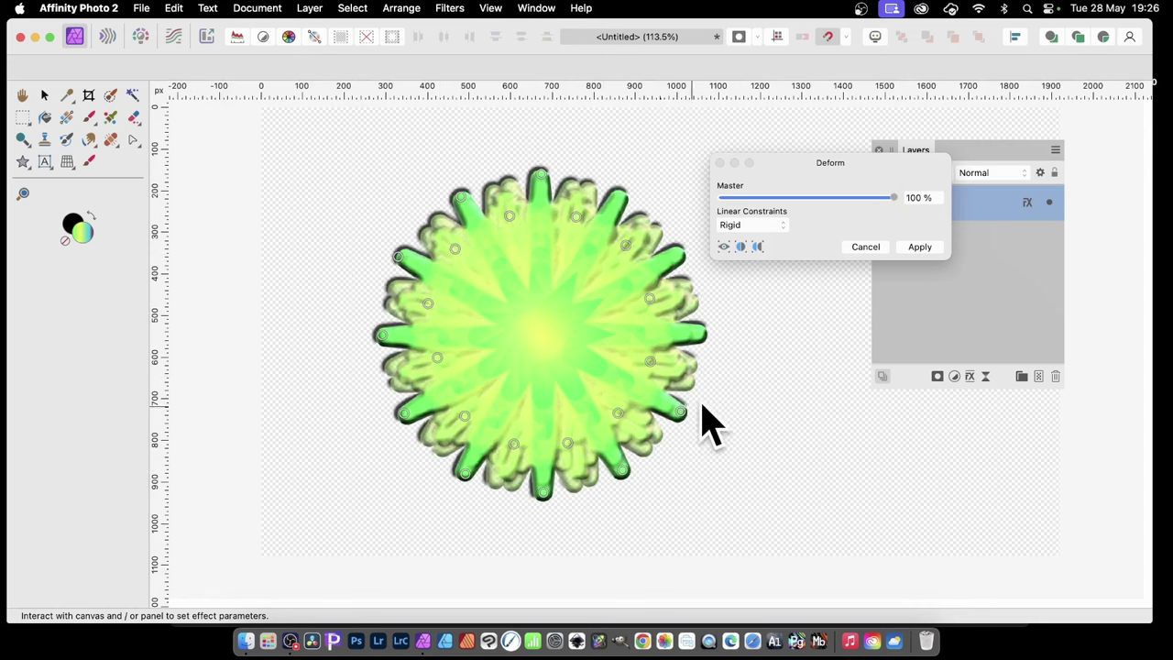
click(677, 254)
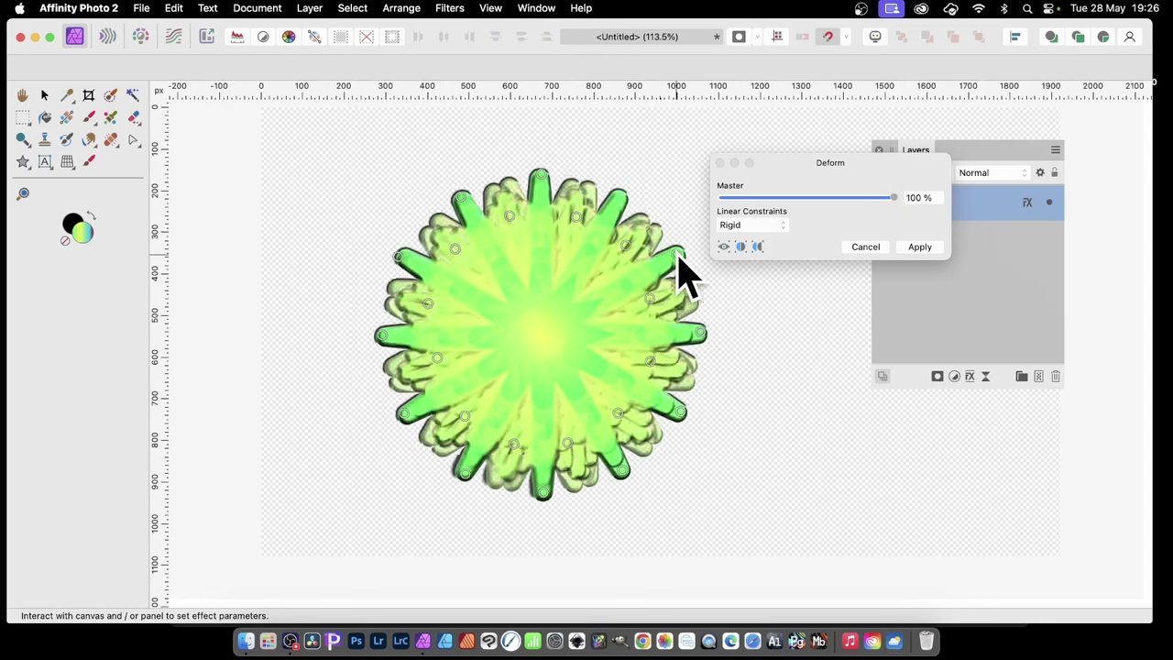
click(618, 197)
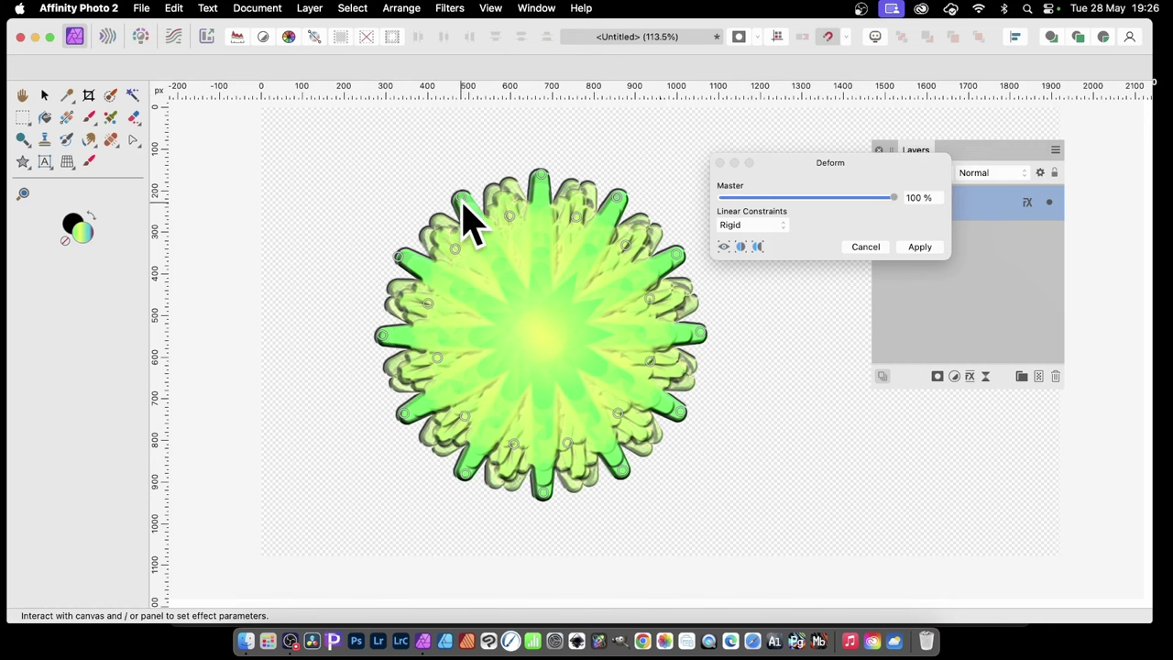
Step: Stretch the upper-left, left, lower-left and bottom spikes outward into long tentacles
drag(462, 201, 408, 145)
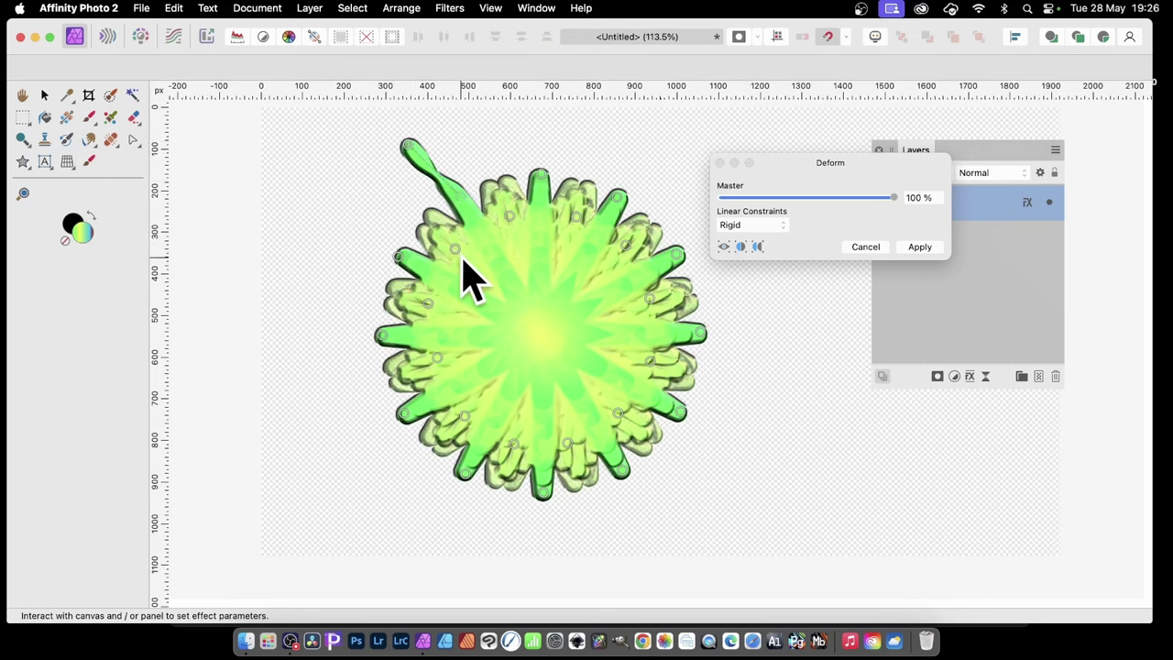
drag(398, 255, 334, 235)
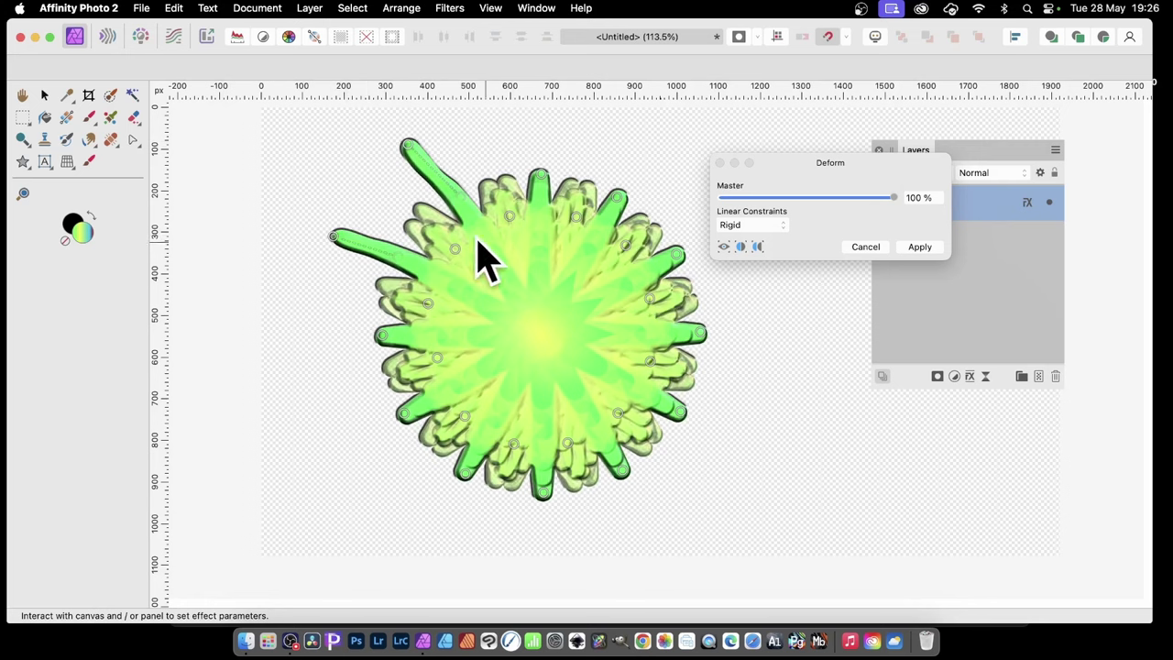
drag(382, 337, 291, 371)
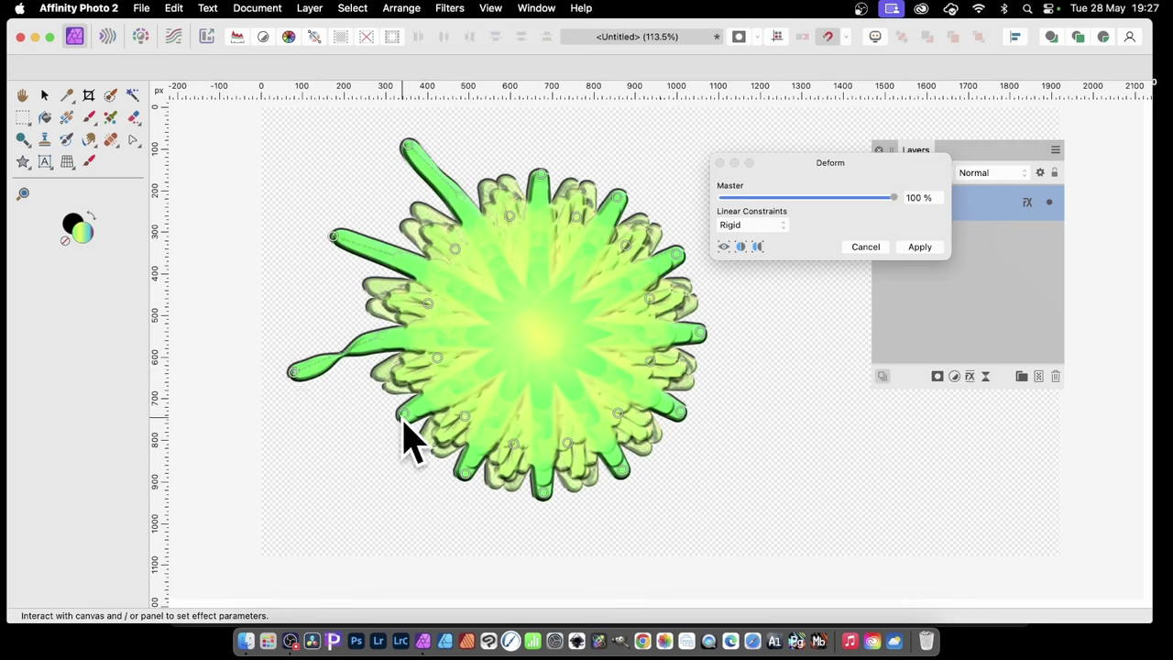
drag(404, 417, 340, 495)
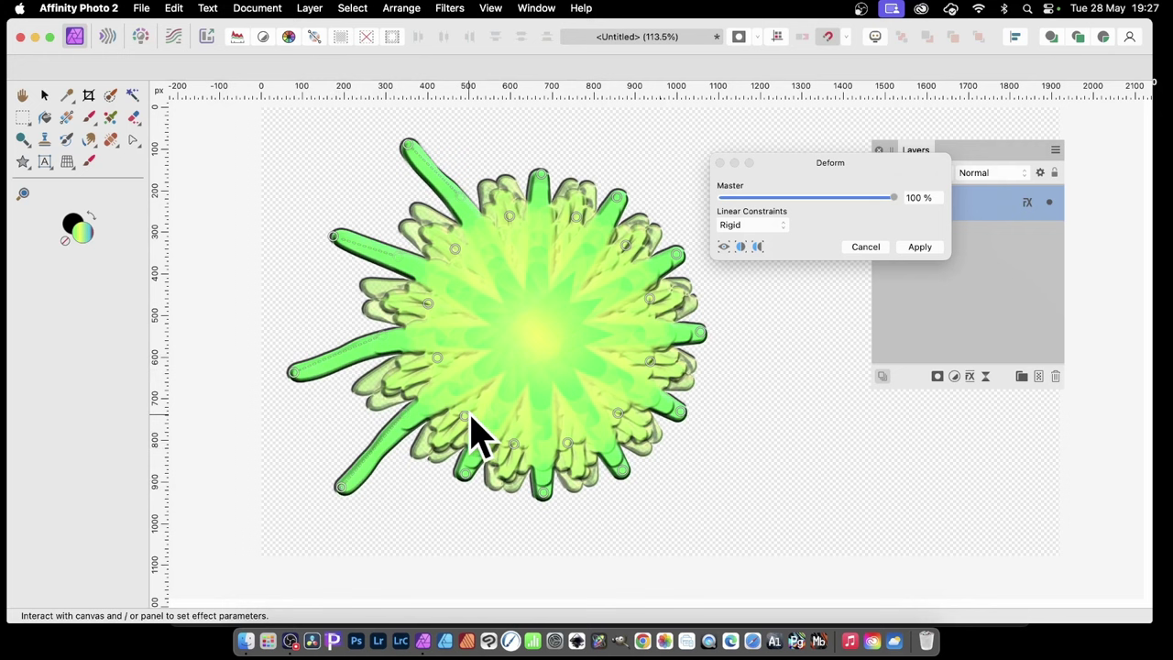
drag(470, 421, 467, 555)
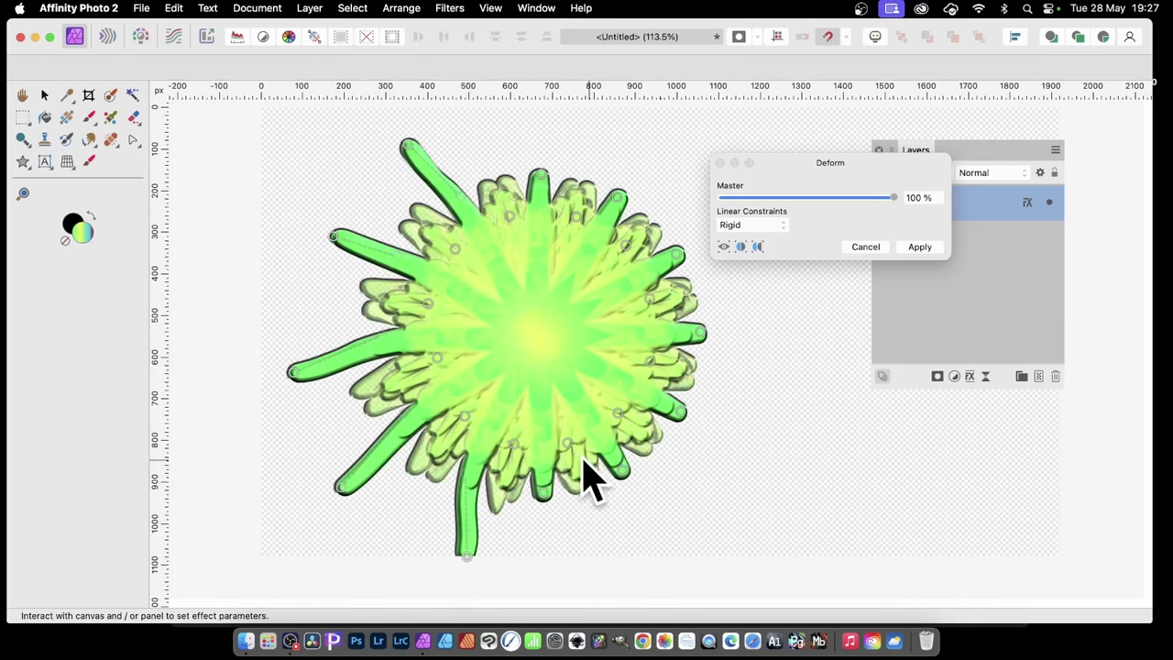
drag(545, 495, 590, 555)
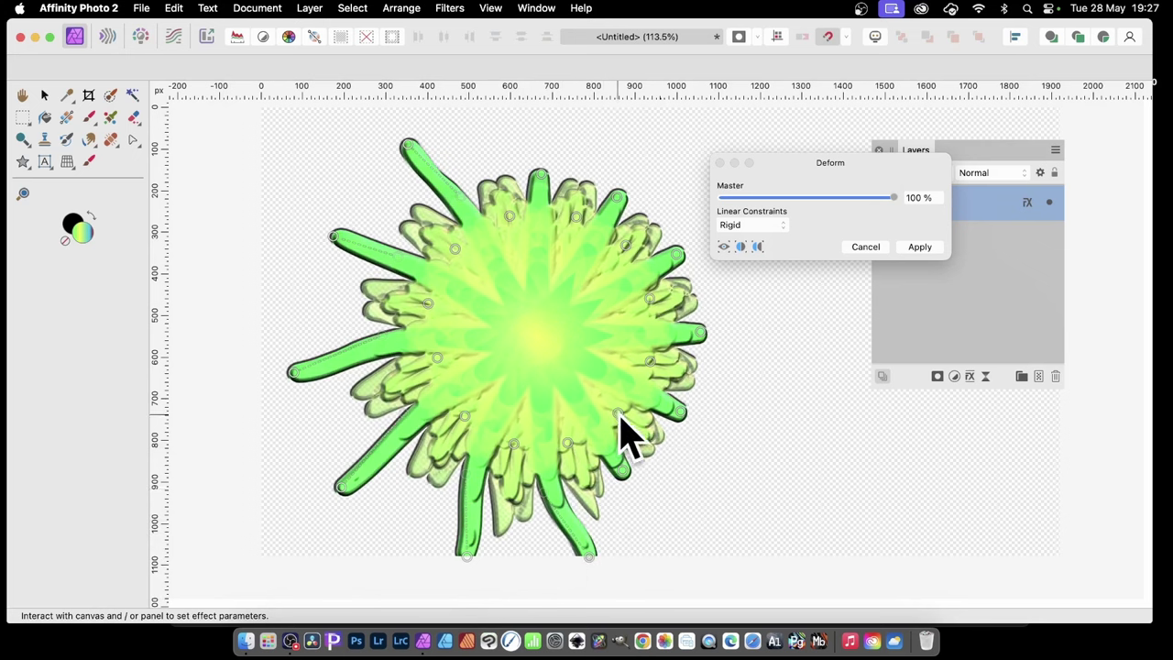
drag(624, 475, 716, 521)
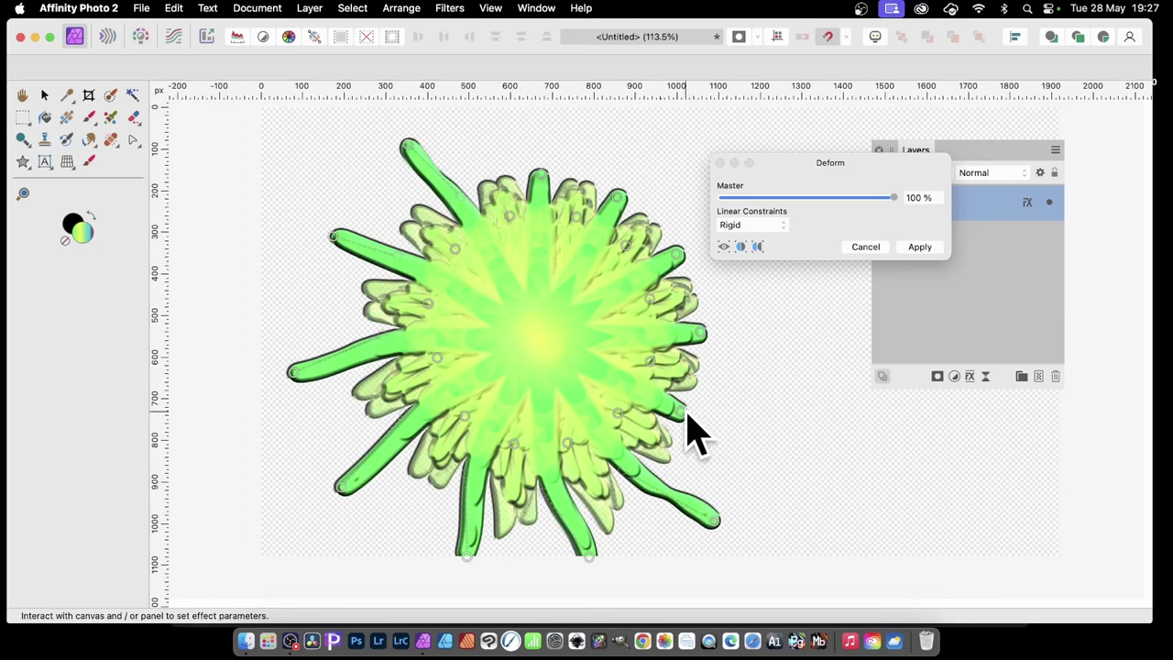
Step: Pull the right and top spikes outward, then apply the Deform warp
drag(681, 408, 786, 412)
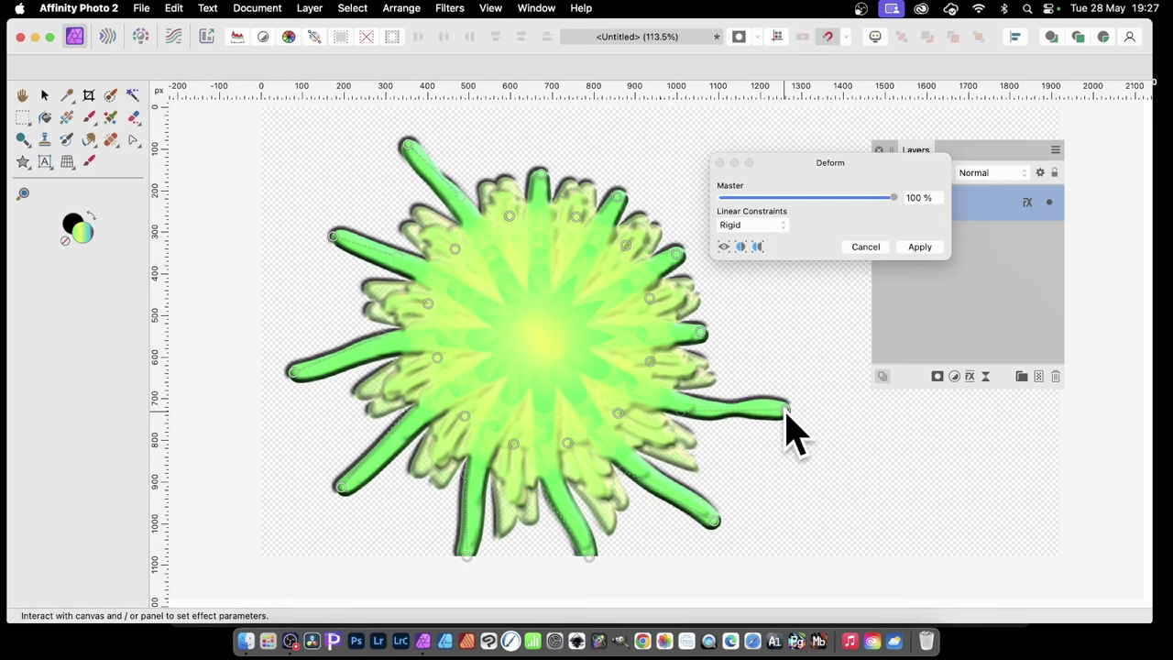
drag(702, 337, 775, 290)
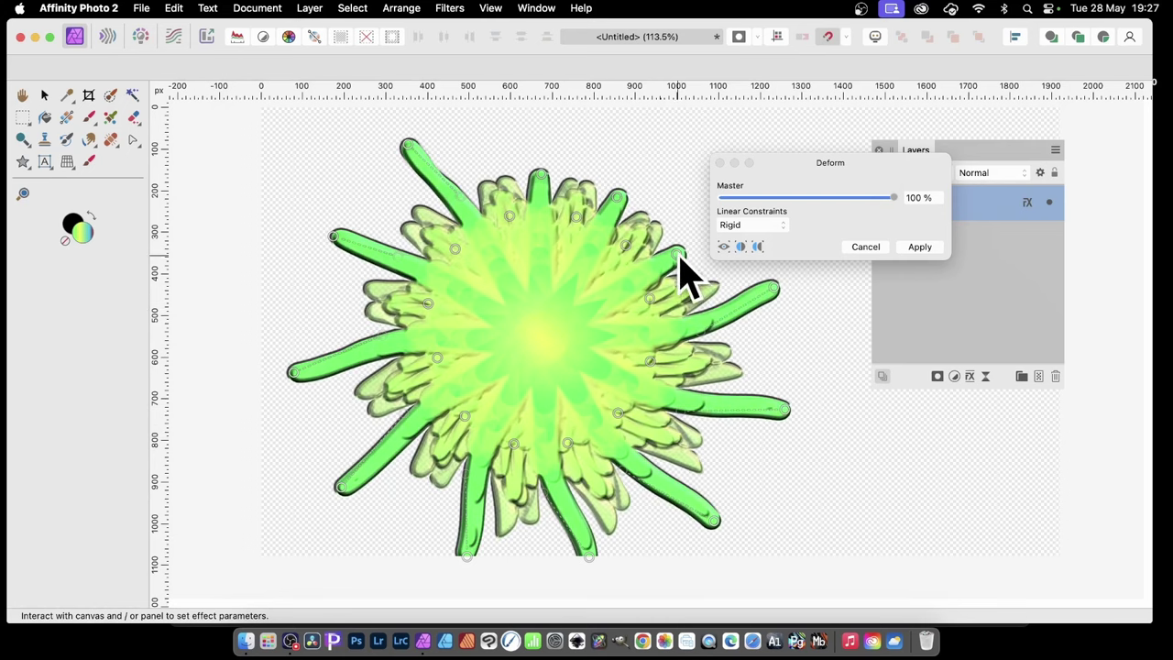
drag(678, 255, 704, 161)
drag(620, 197, 611, 121)
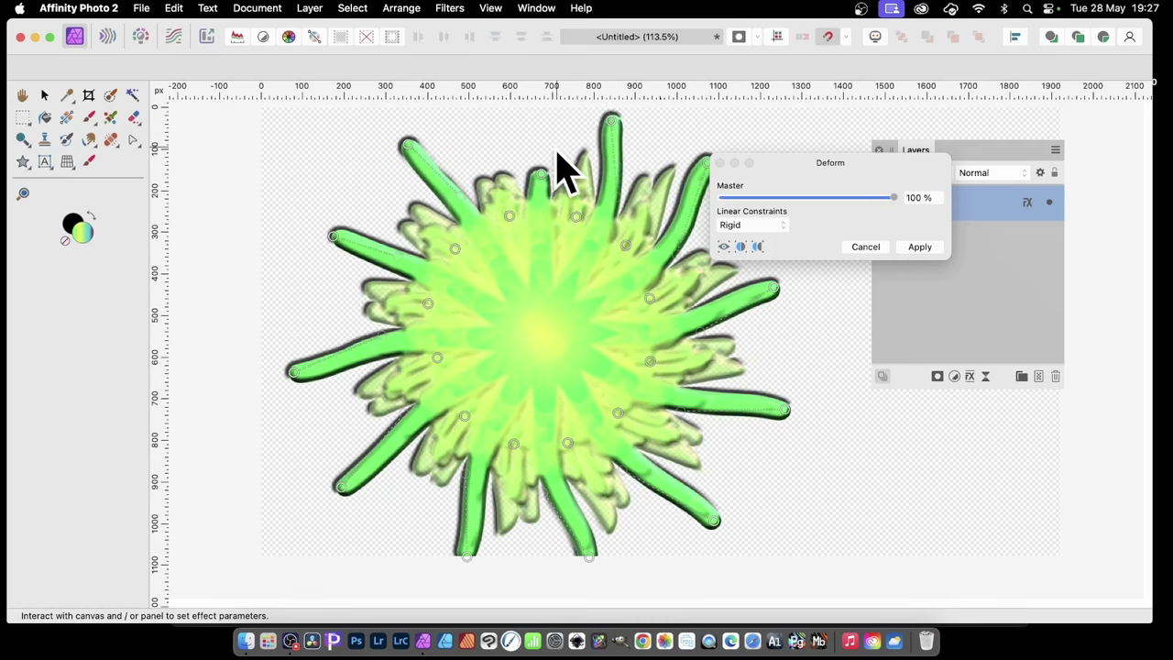
drag(544, 175, 467, 117)
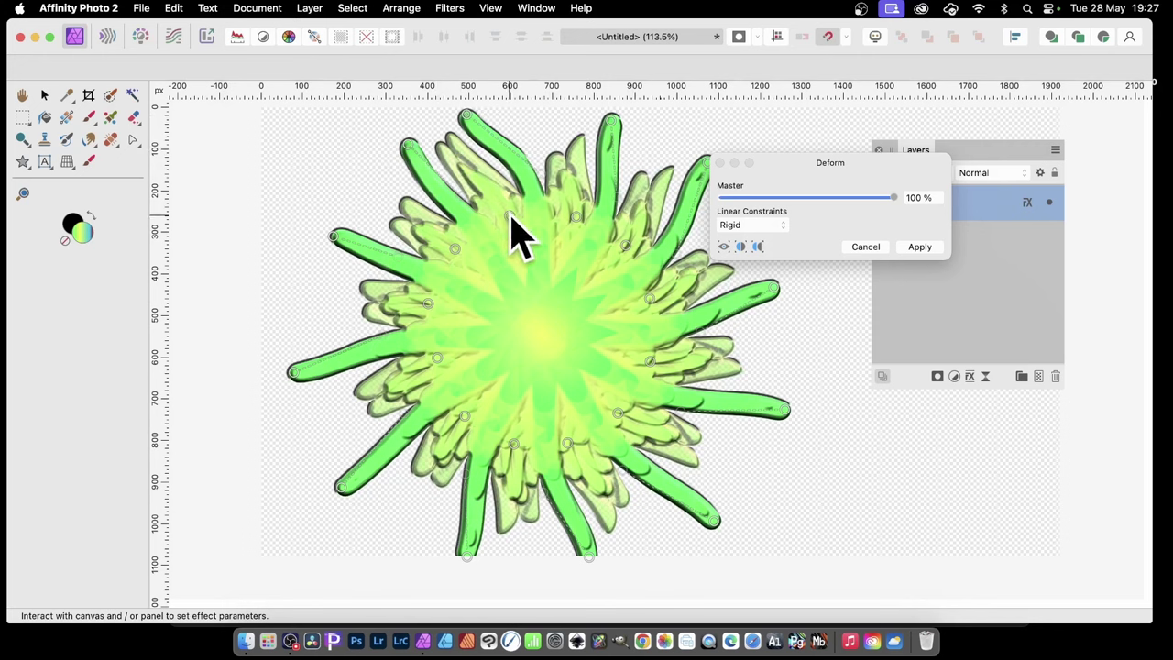
drag(504, 214, 514, 222)
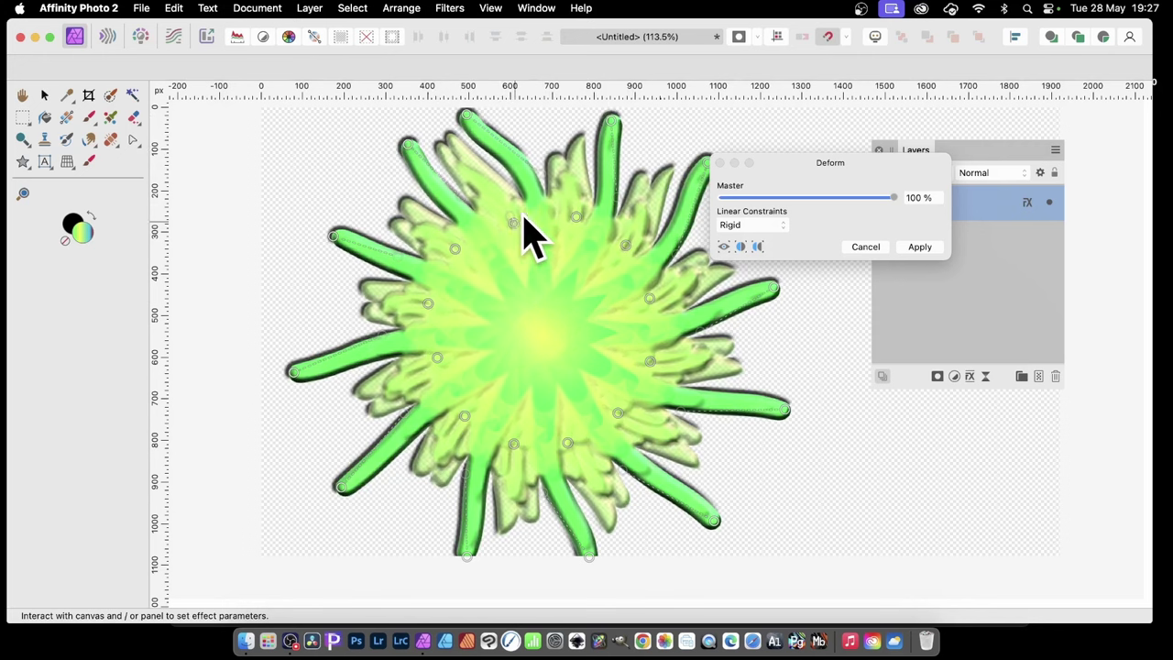
click(919, 248)
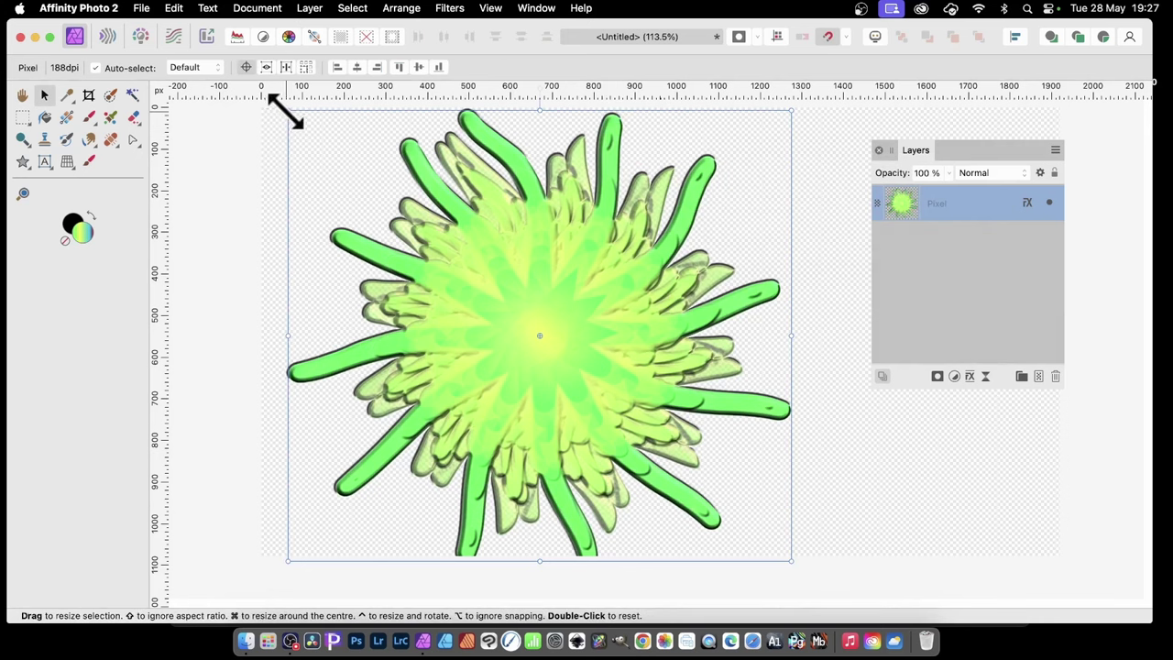
Step: Scale the warped burst down and reposition it on the canvas
drag(275, 101, 404, 216)
drag(713, 474, 696, 407)
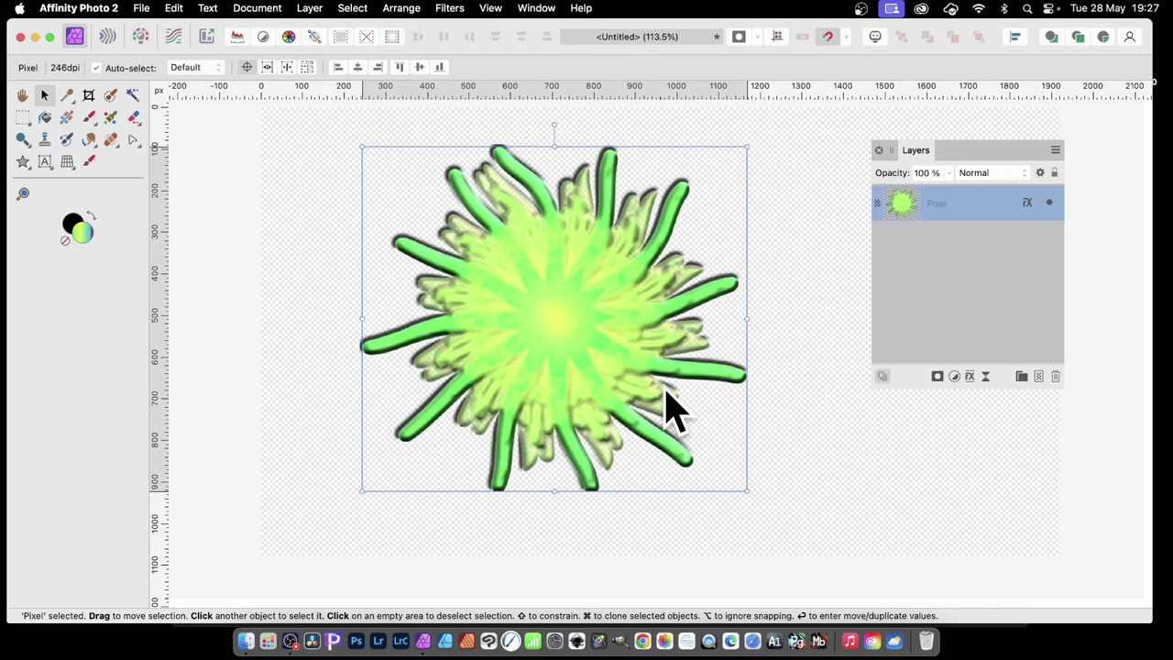
drag(666, 394, 669, 409)
Step: Repeat the Deform on the burst, then shrink and shift it to fit the canvas
click(451, 9)
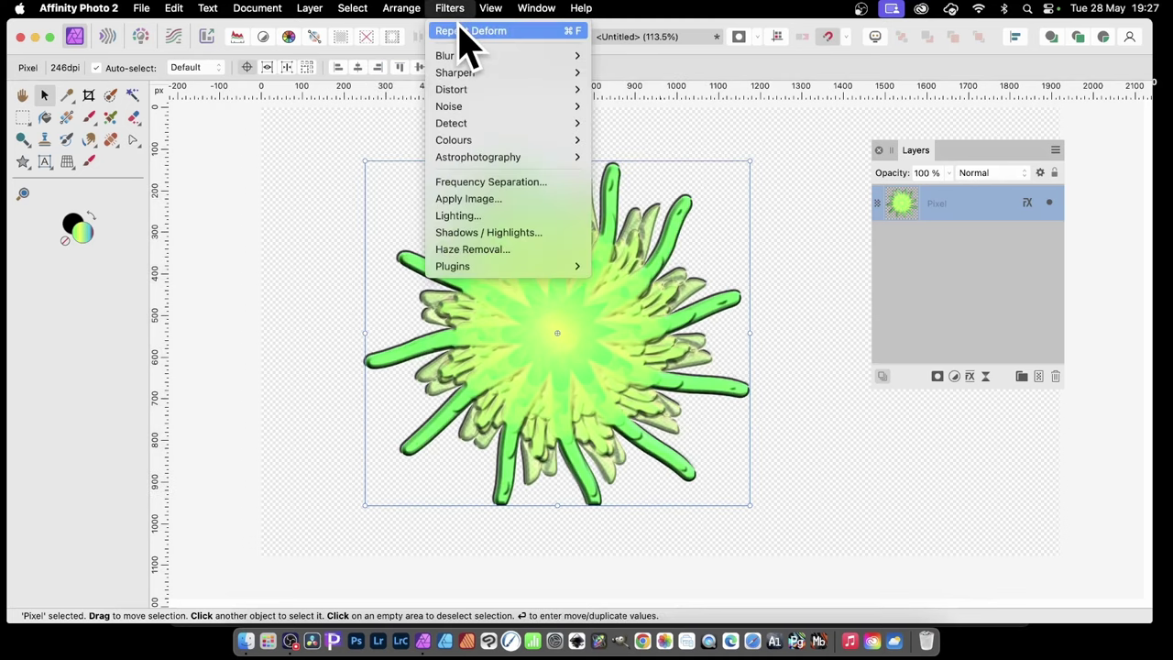
click(467, 30)
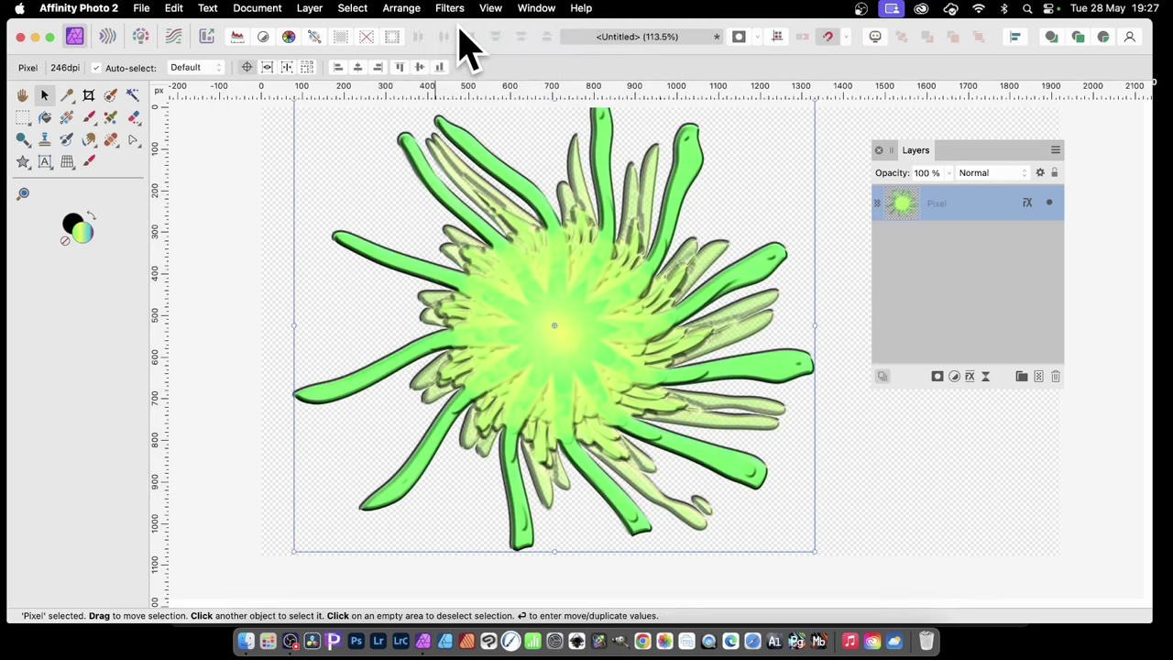
drag(537, 357, 556, 399)
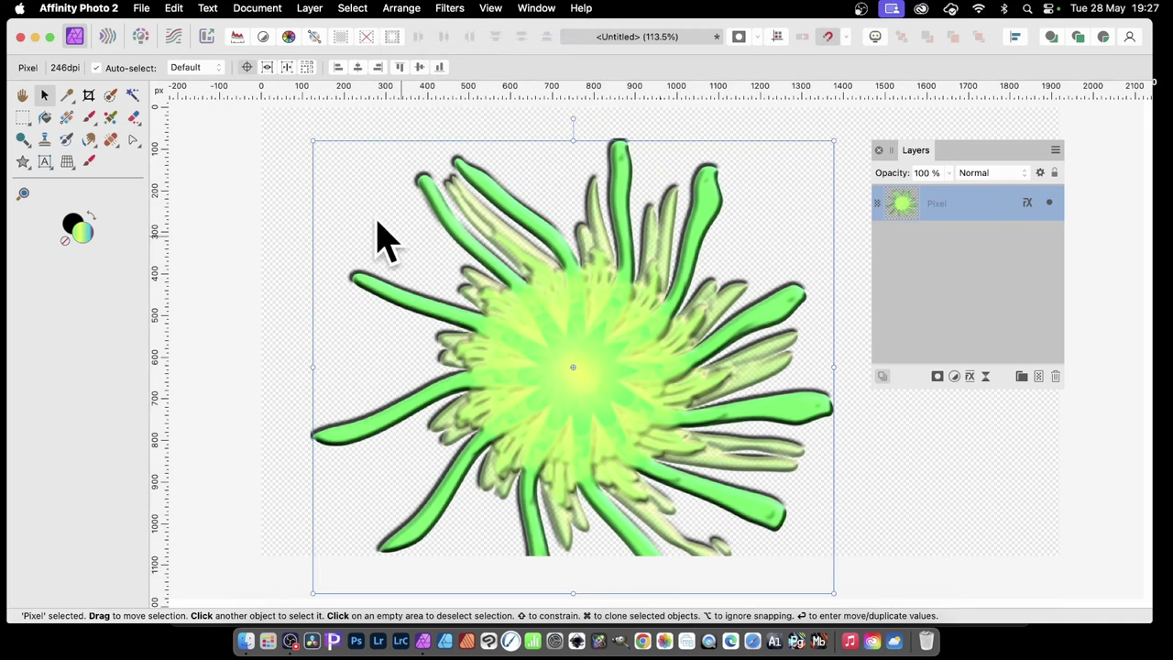
drag(314, 142, 382, 196)
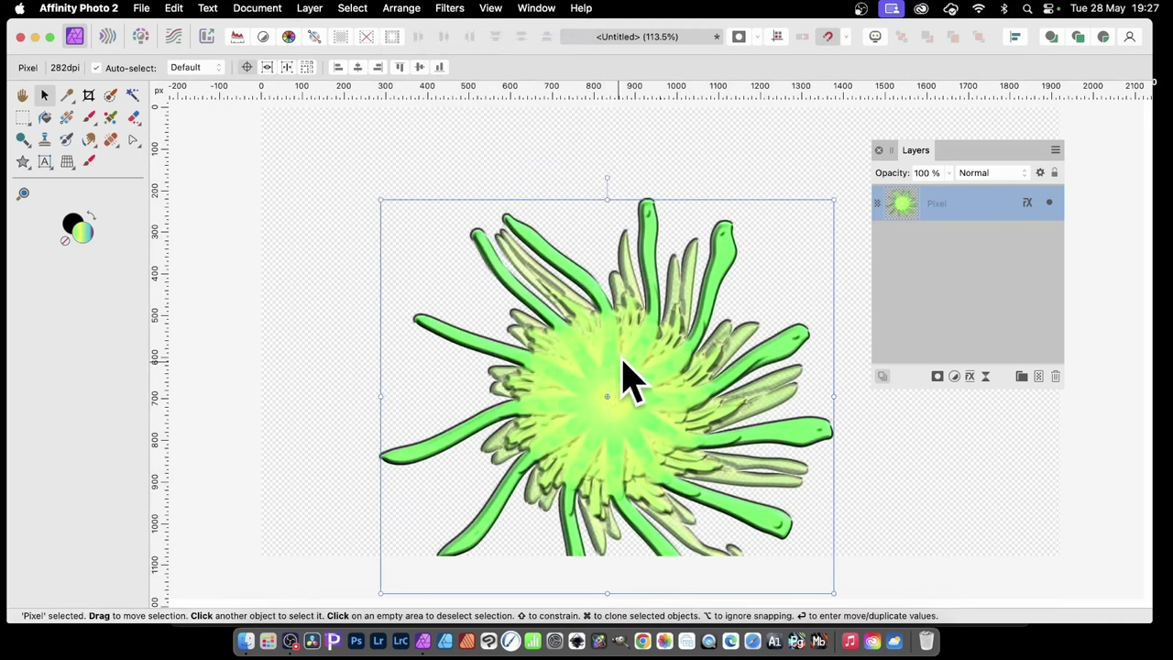
drag(629, 379, 558, 314)
key(super+f)
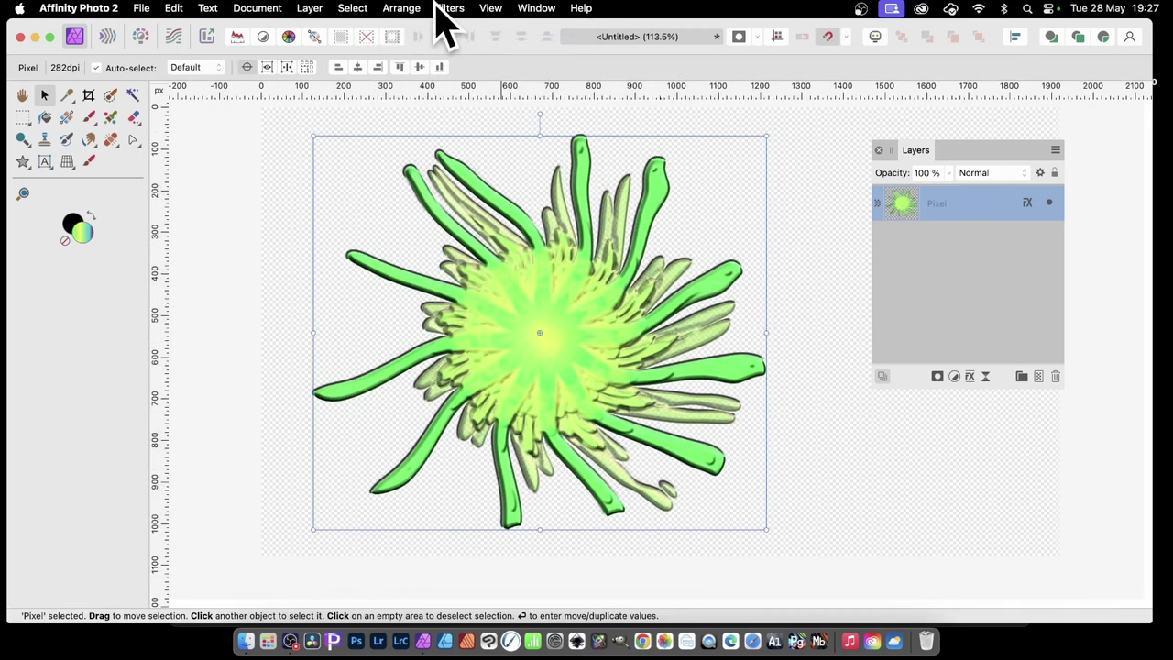
drag(314, 142, 346, 164)
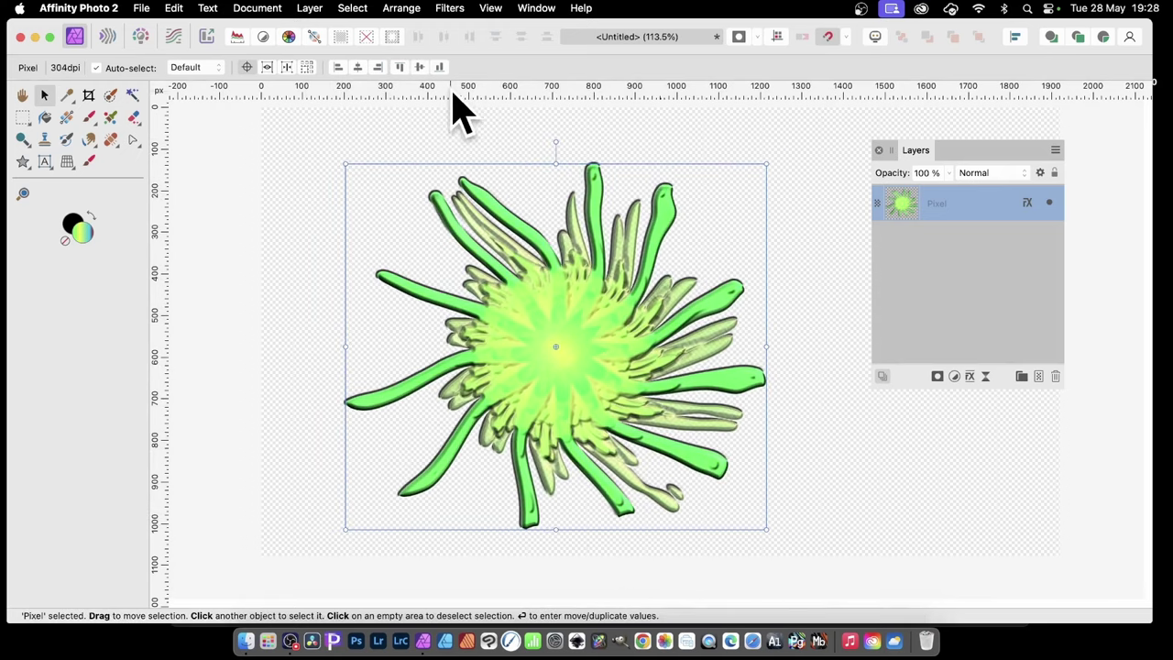
Step: Repeat the Deform a third time, then scale the burst down and centre it
click(458, 8)
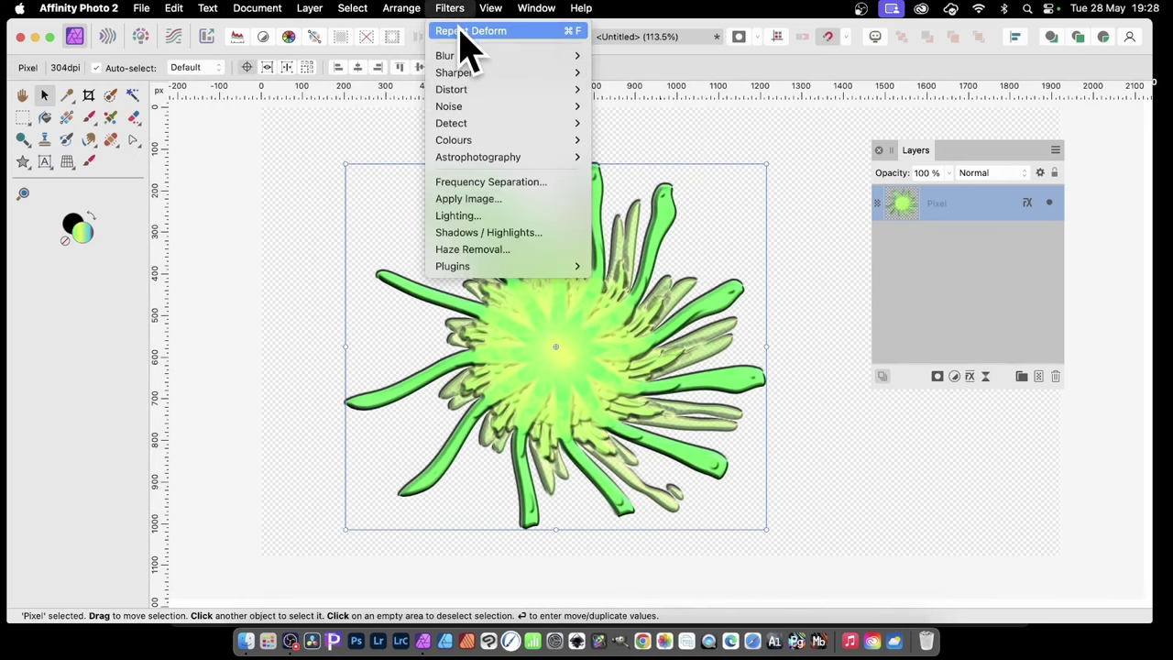
click(463, 28)
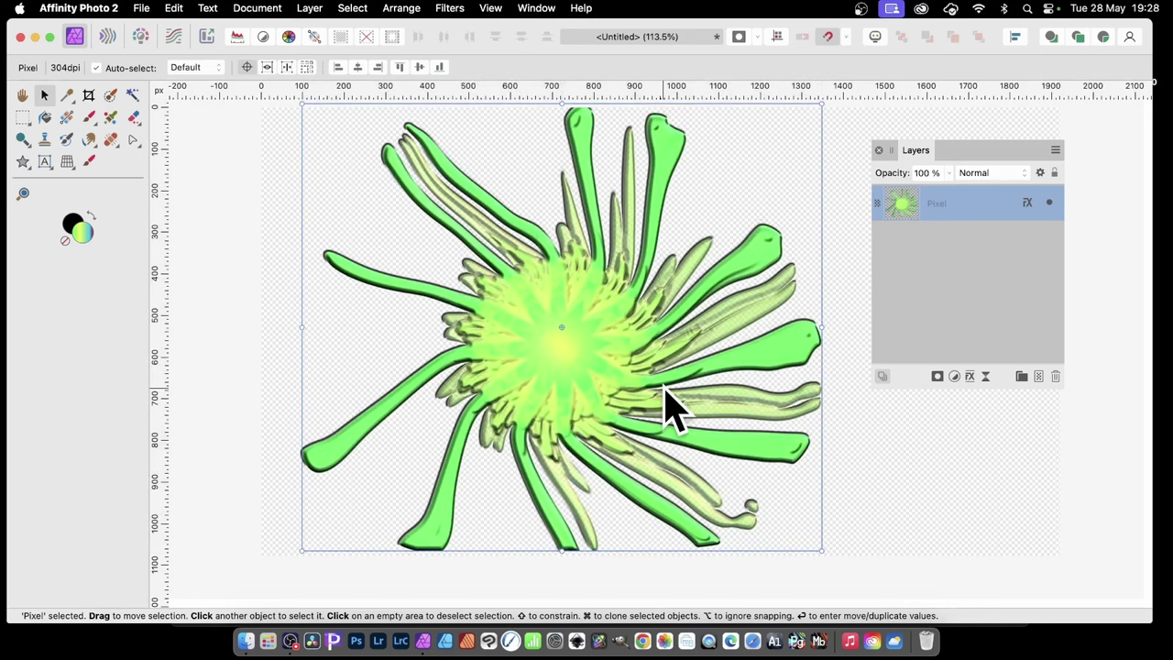
drag(821, 551, 720, 458)
drag(537, 358, 602, 398)
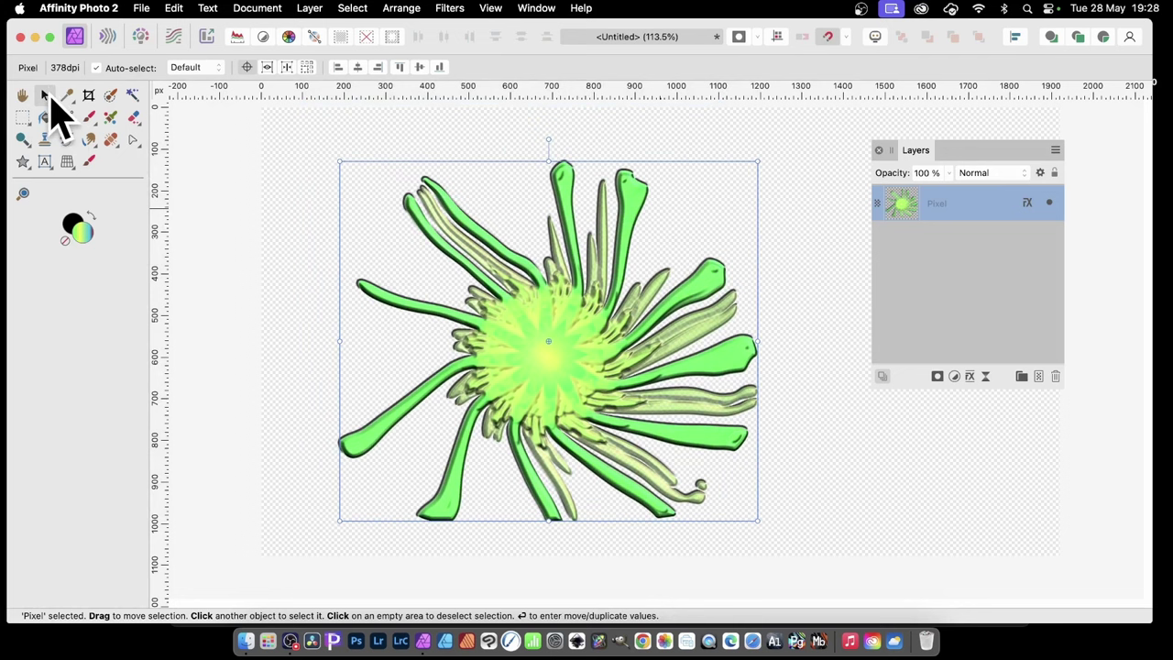
Step: Duplicate the burst six times, each copy rotated 9° and scaled to 89%
key(Return)
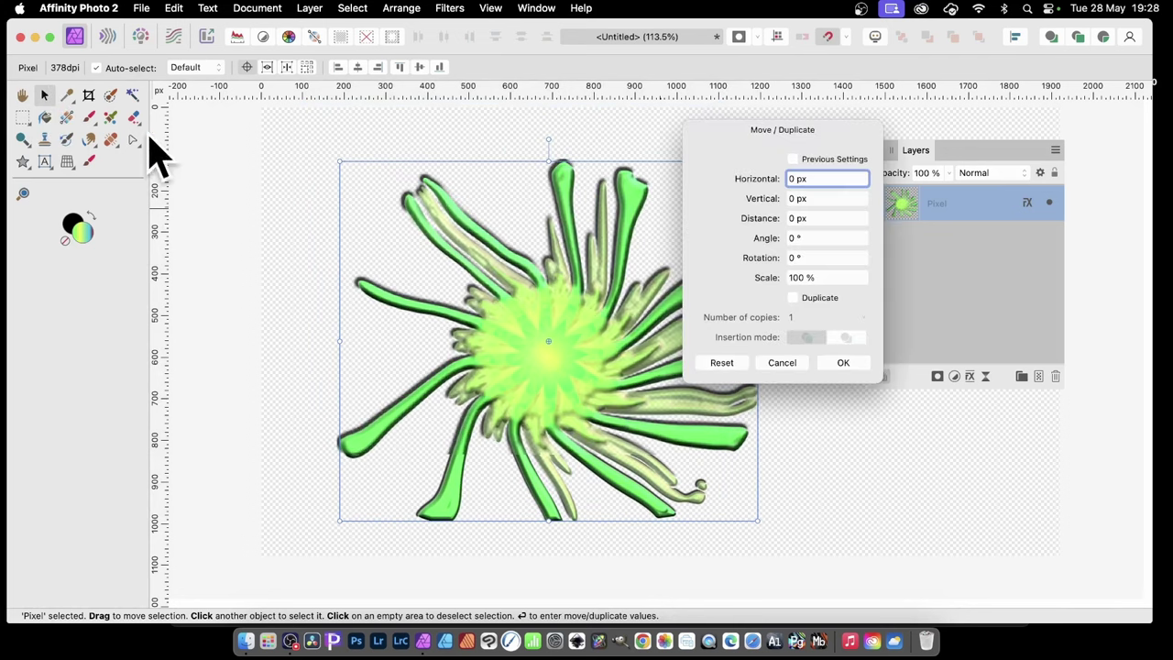
click(793, 298)
scroll(753, 329, up, 5)
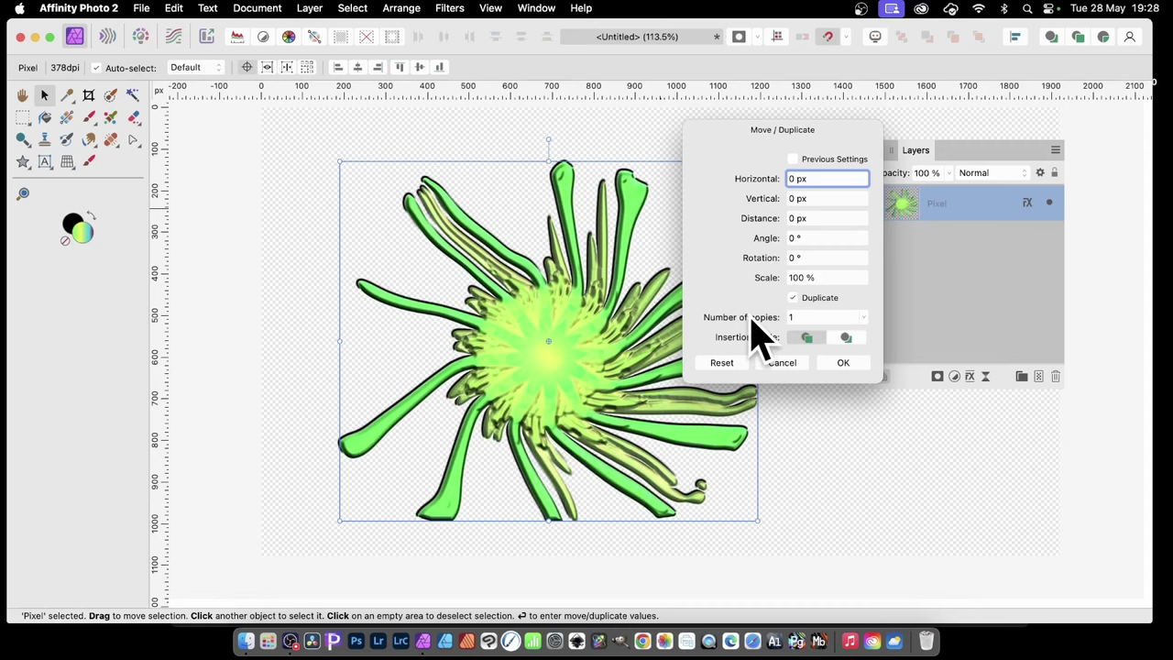
click(794, 297)
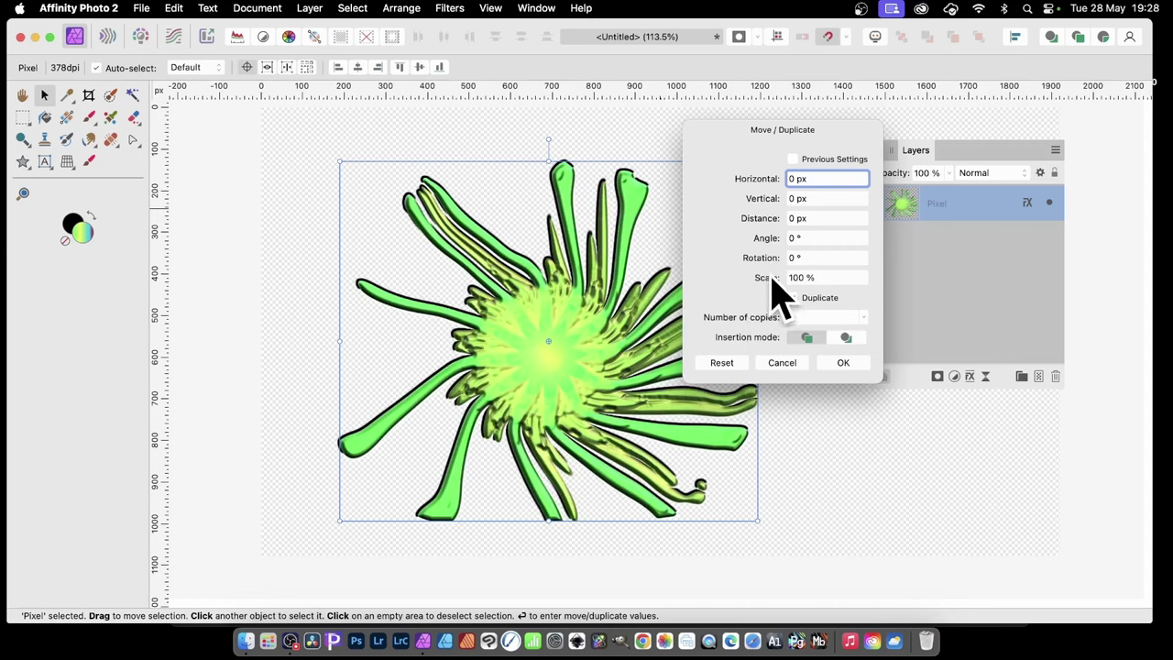
scroll(766, 259, up, 1)
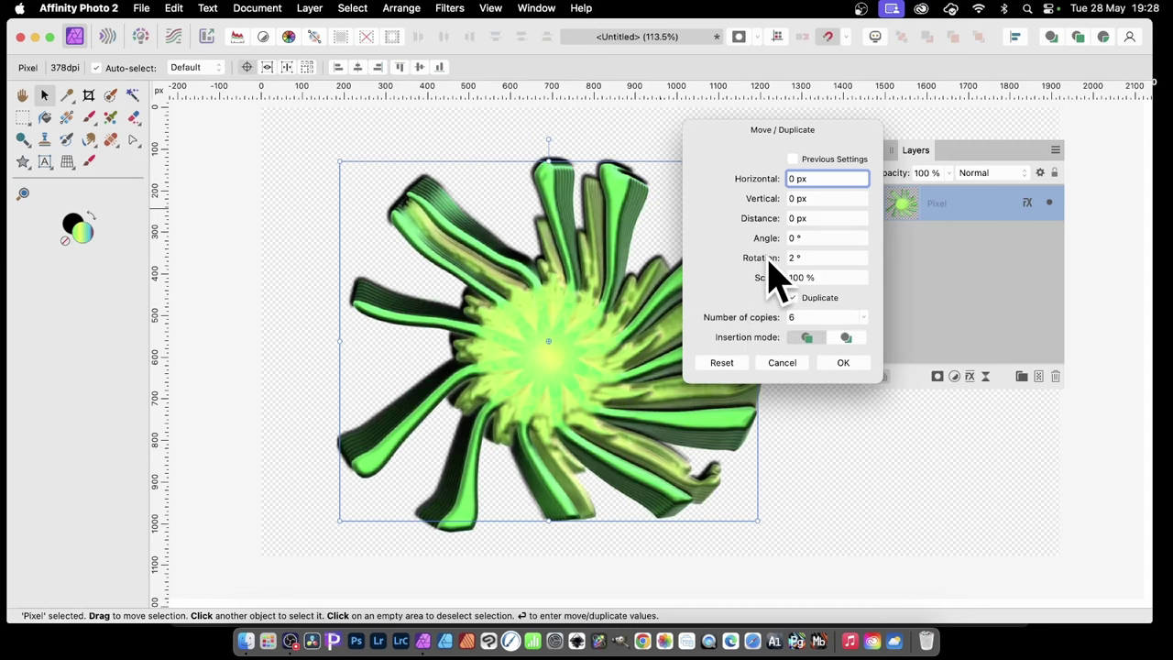
scroll(768, 259, up, 5)
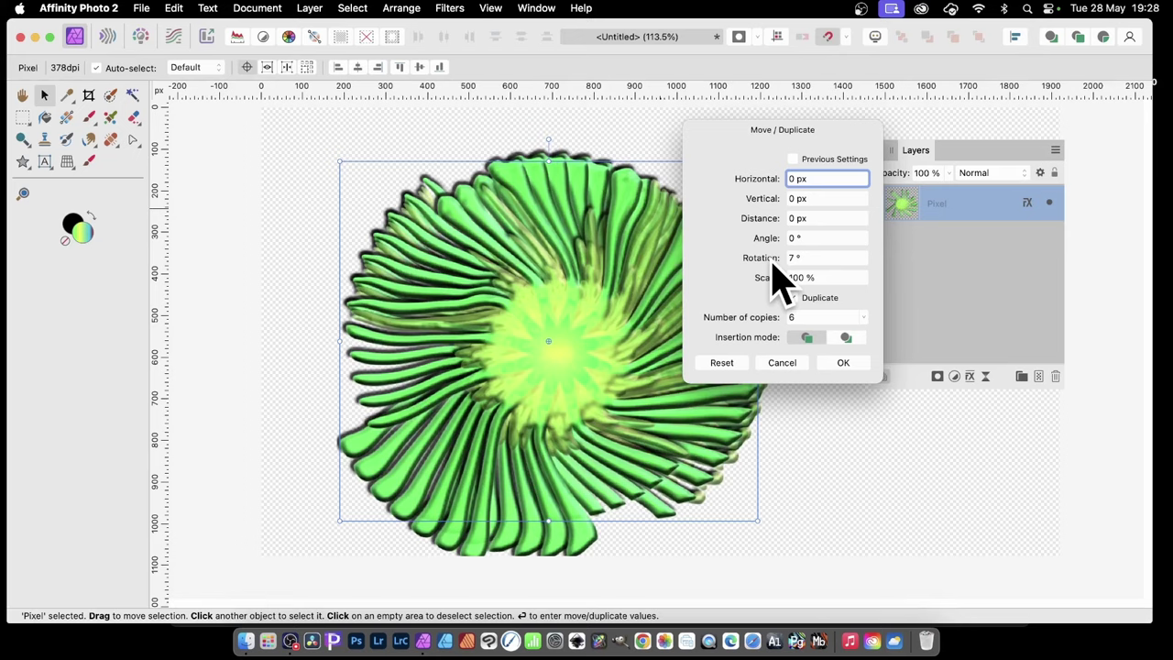
scroll(769, 261, up, 2)
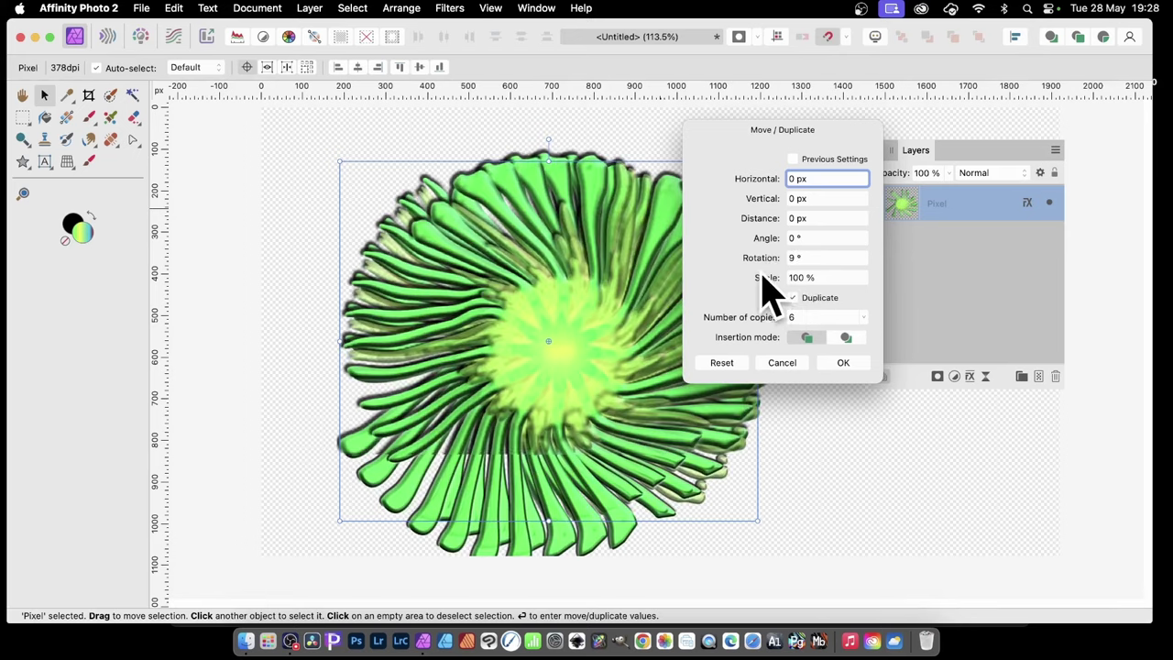
scroll(774, 294, down, 5)
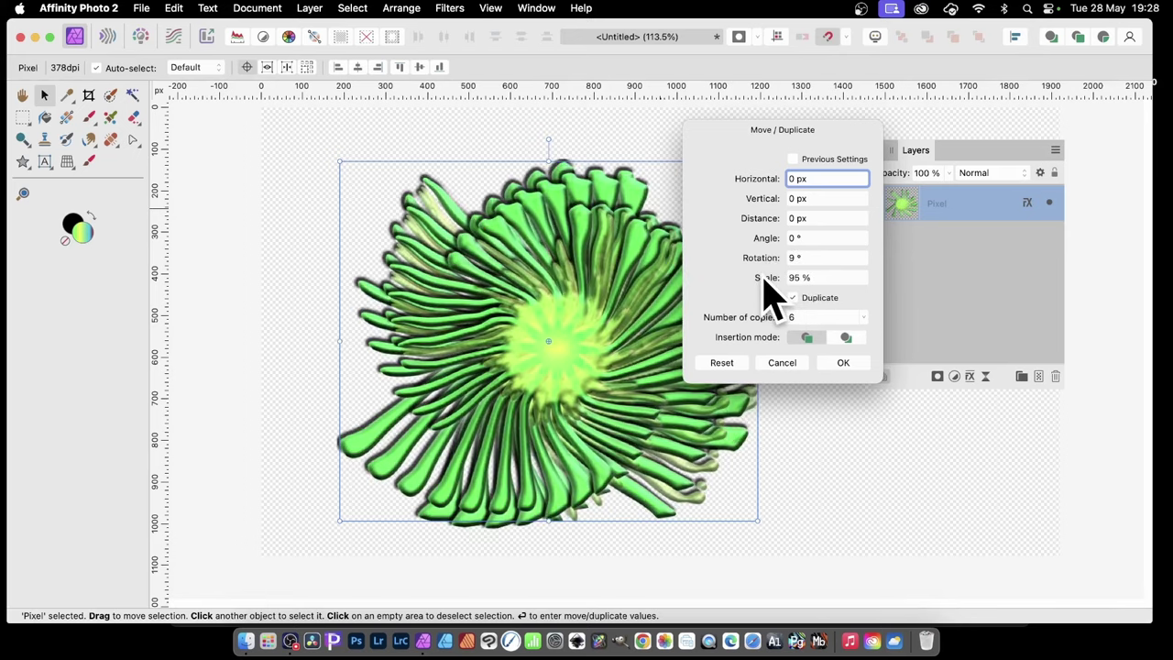
scroll(766, 284, down, 5)
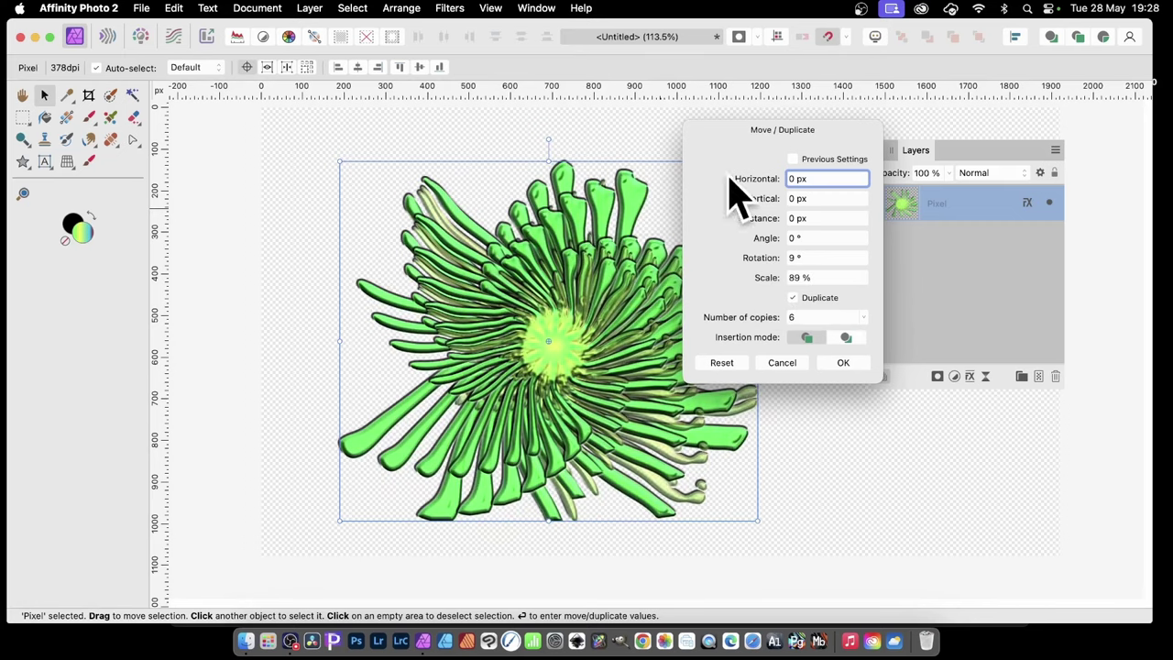
click(844, 363)
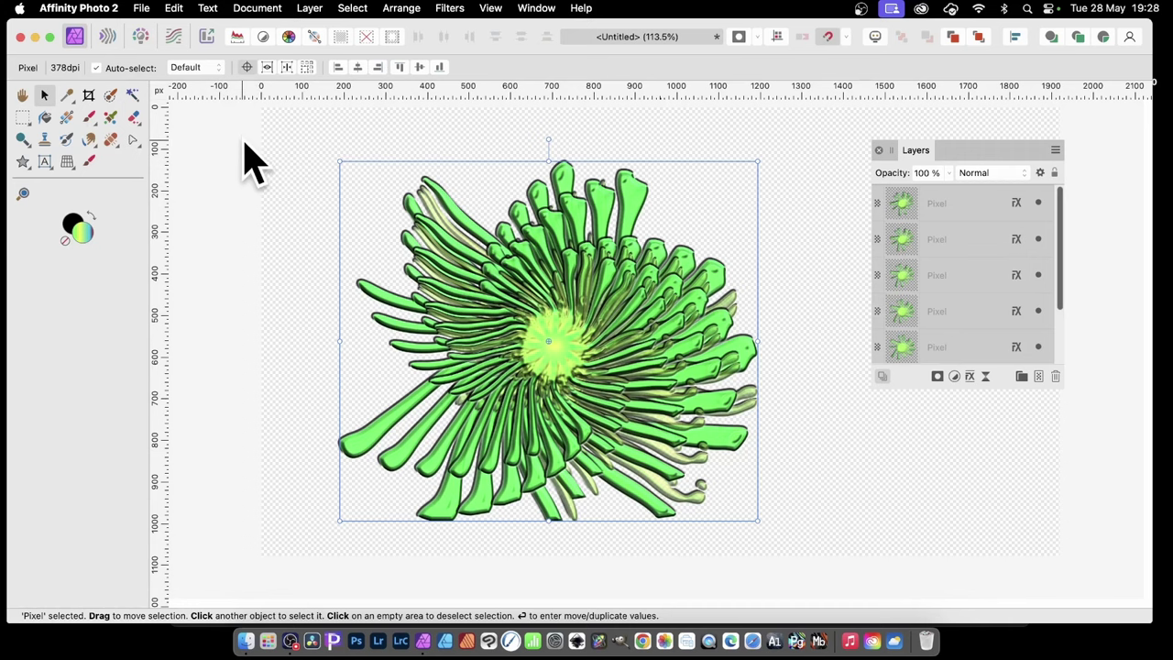
click(135, 142)
click(195, 142)
click(304, 183)
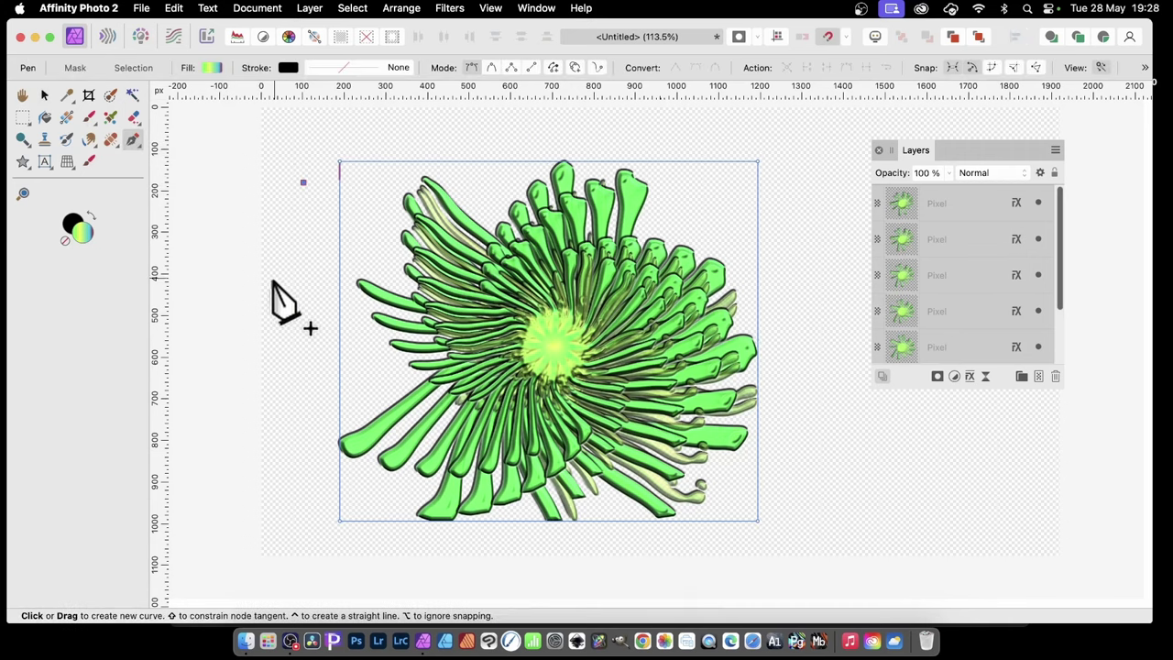
click(275, 277)
click(298, 312)
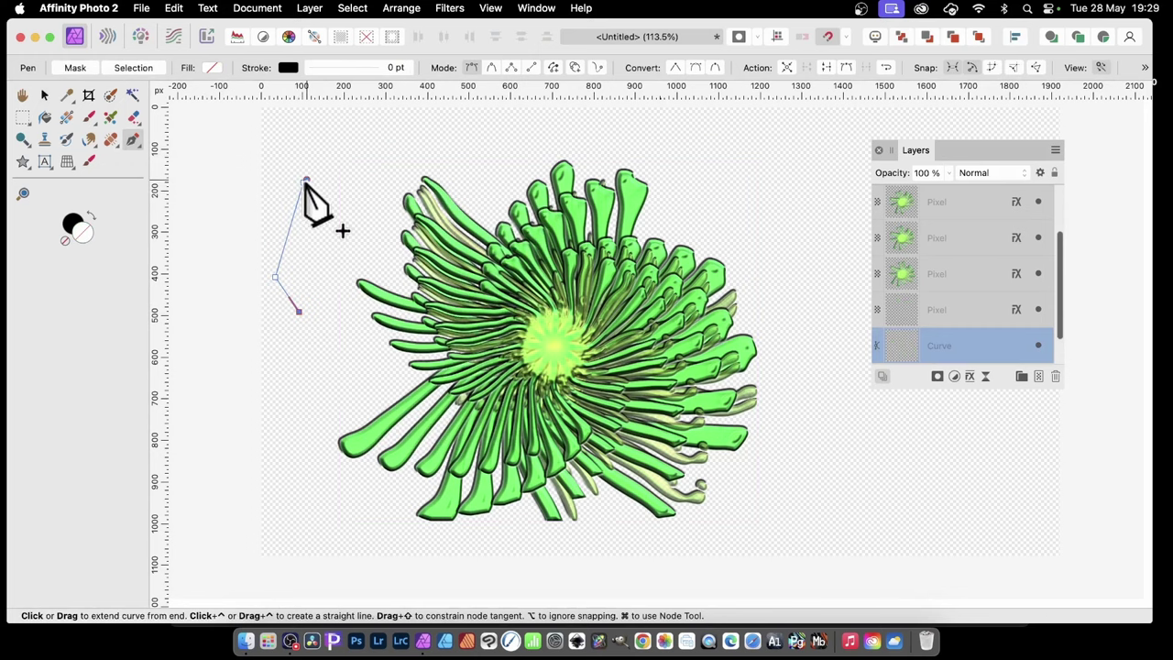
click(306, 181)
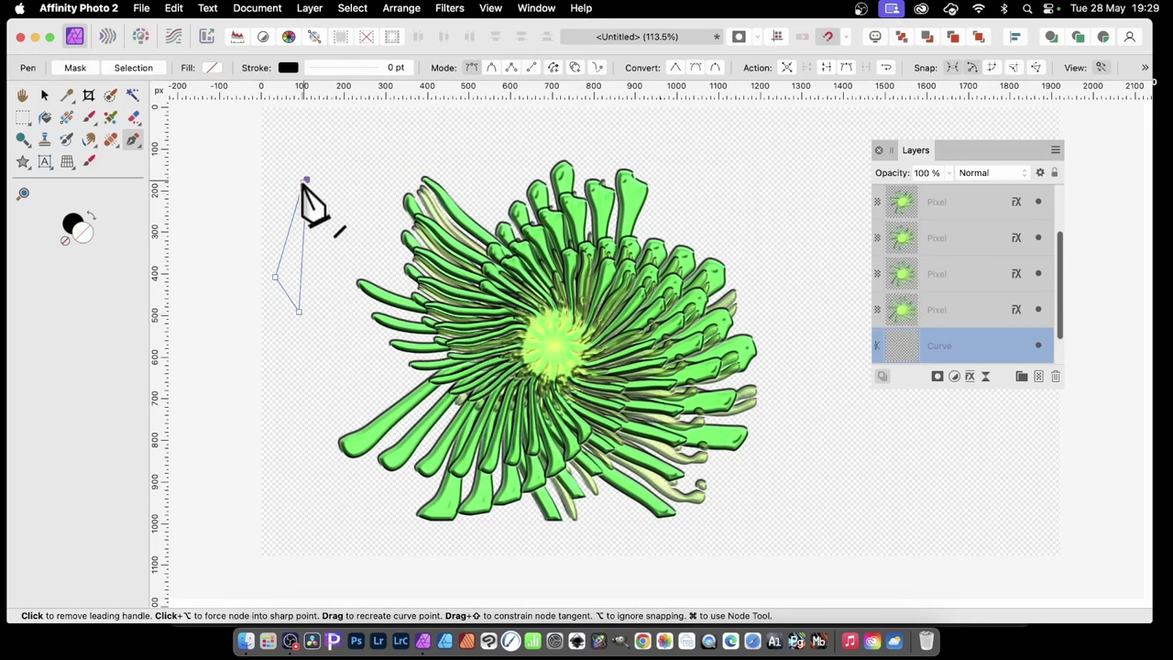
key(super+z)
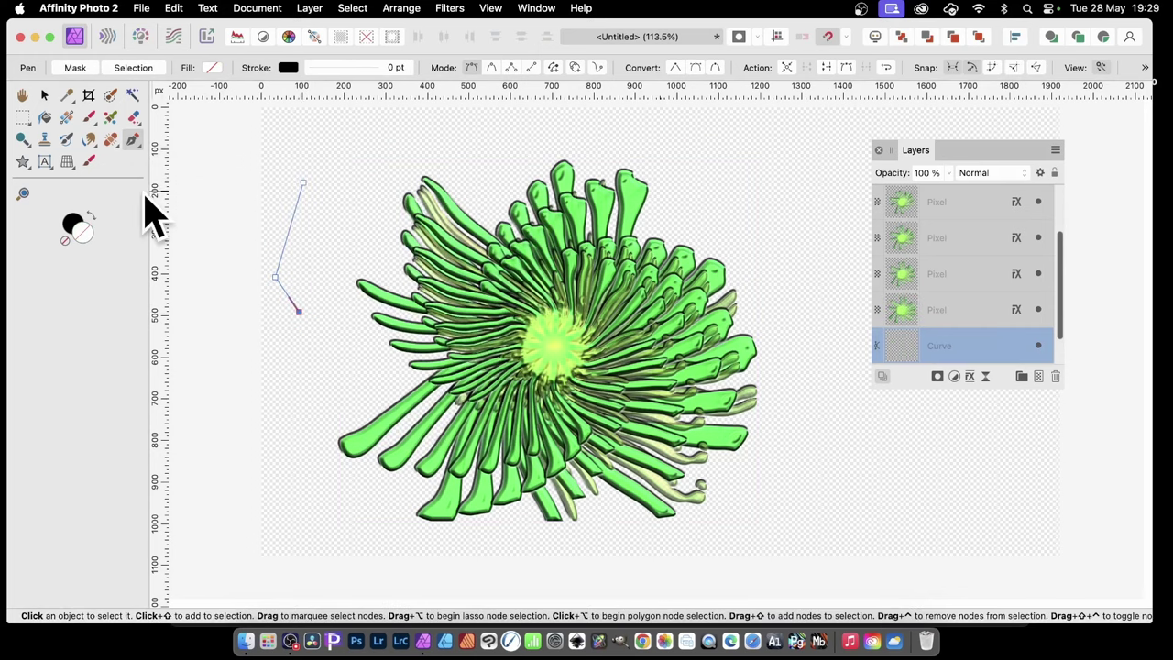
key(super+z)
click(316, 294)
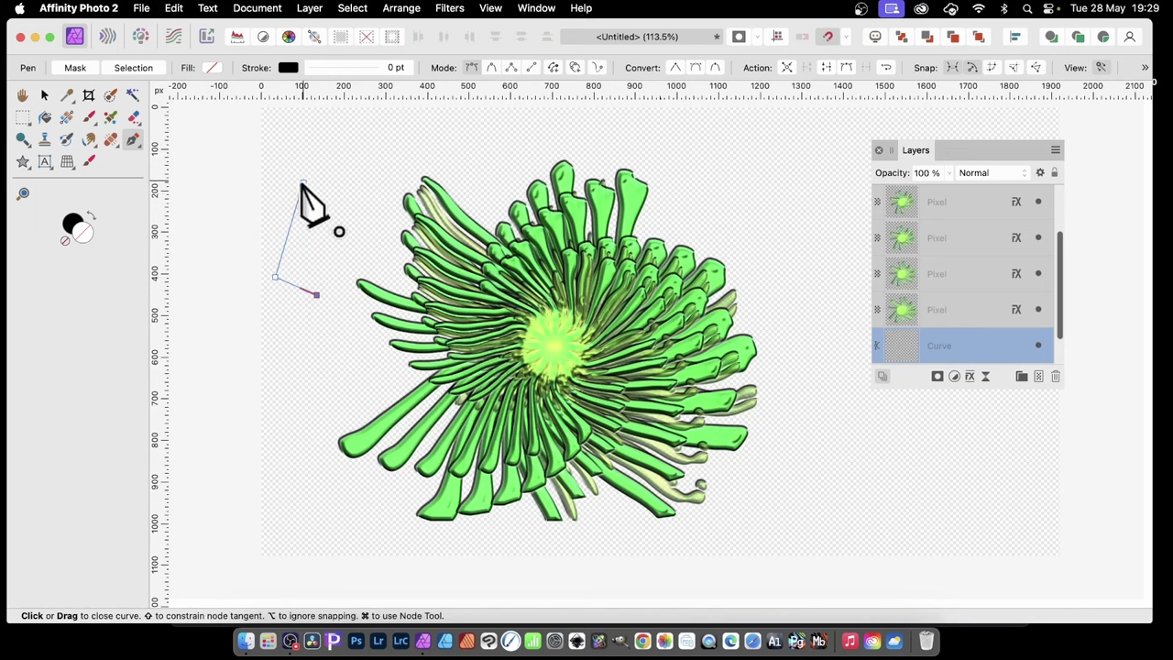
click(303, 182)
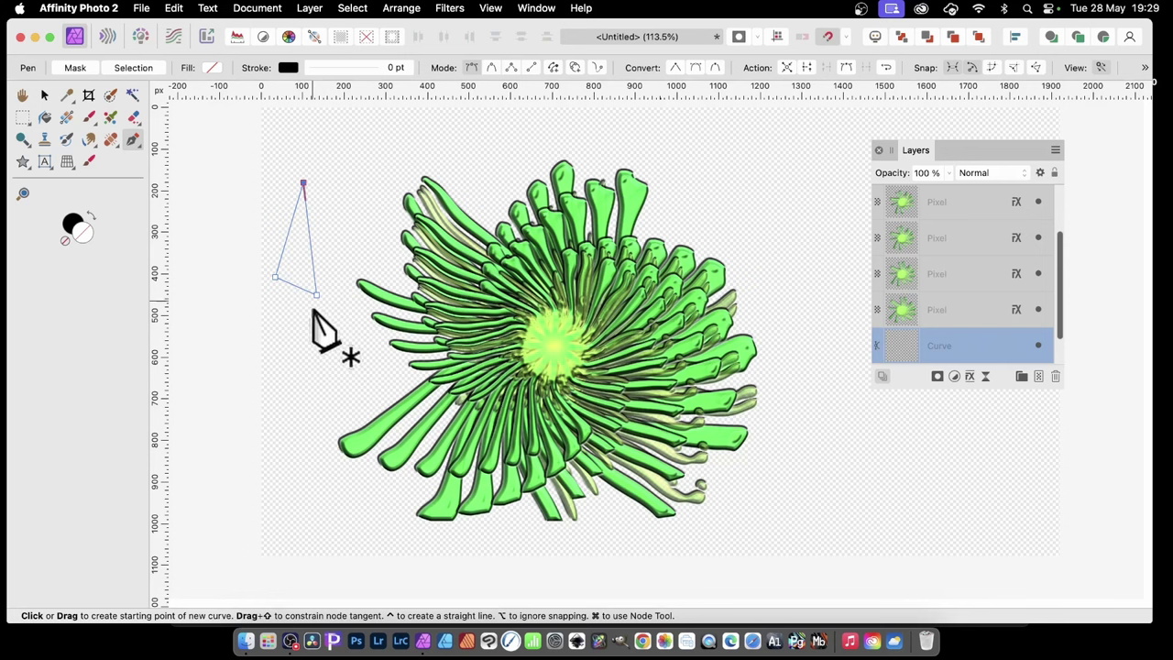
key(BackSpace)
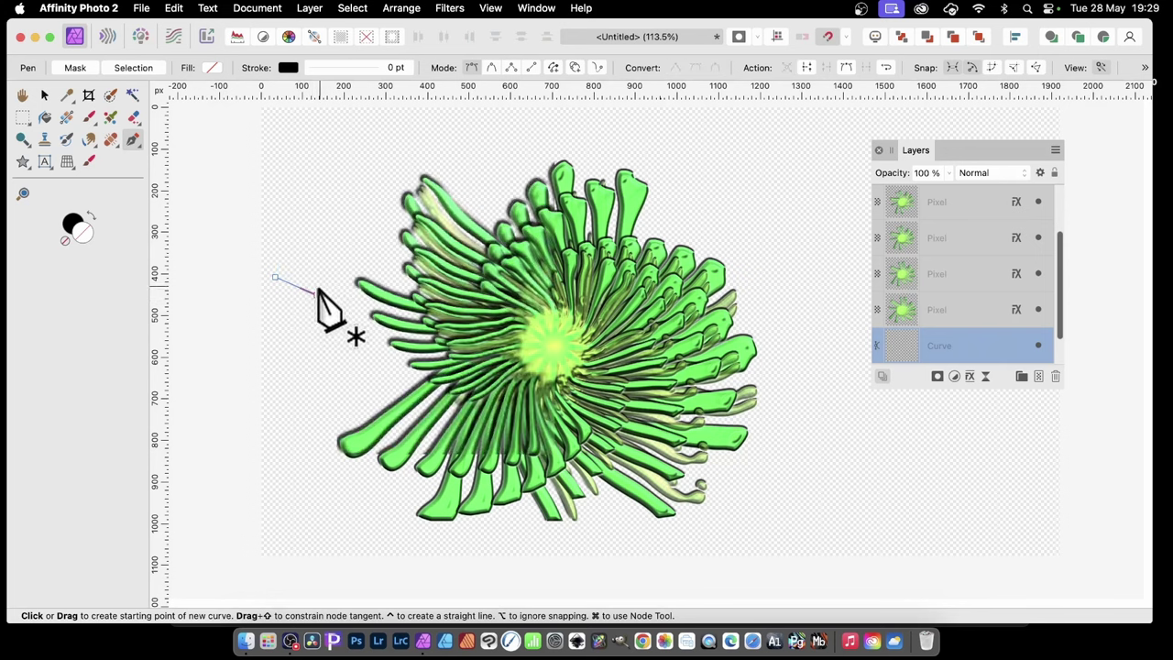
key(BackSpace)
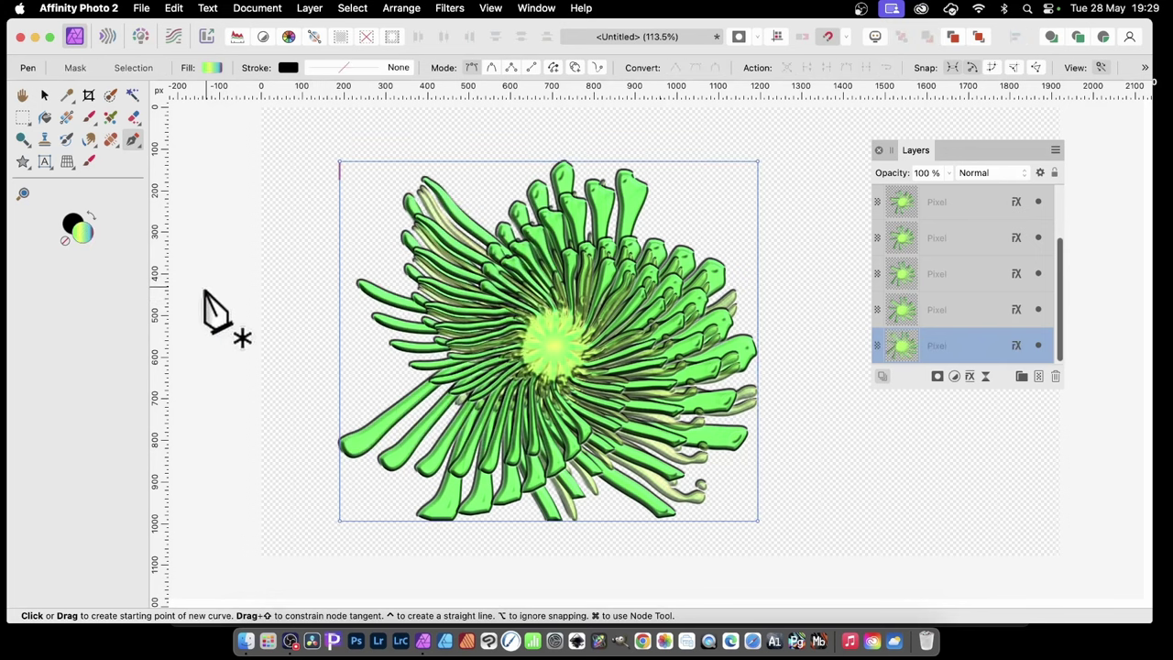